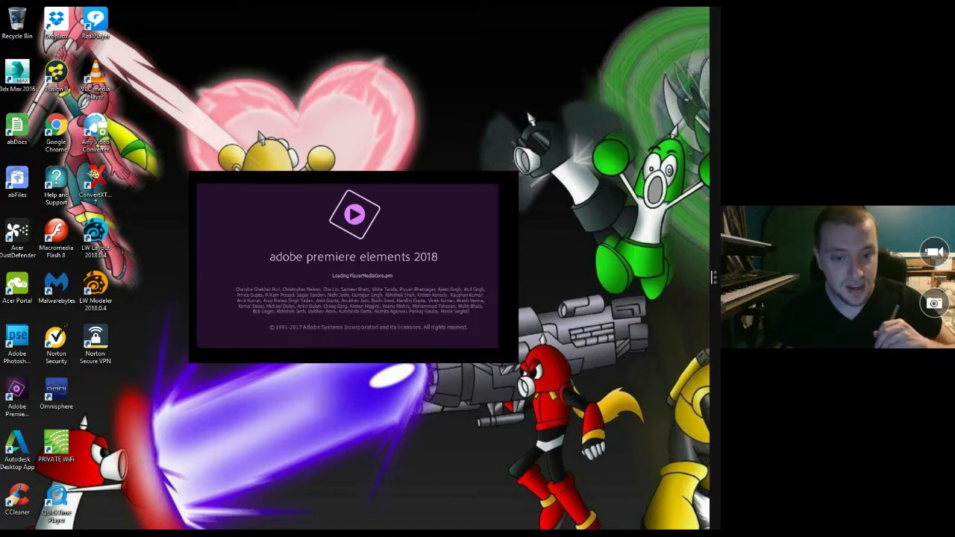
Switch to File Explorer and open the Seagate Backup folder on FreeAgent Drive (E:)
key("super+e")
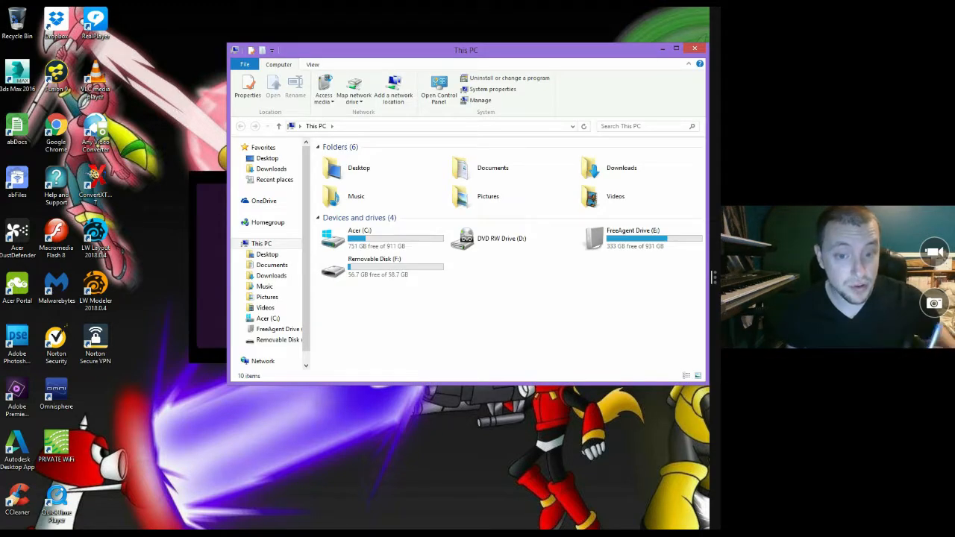
left_click(606, 247)
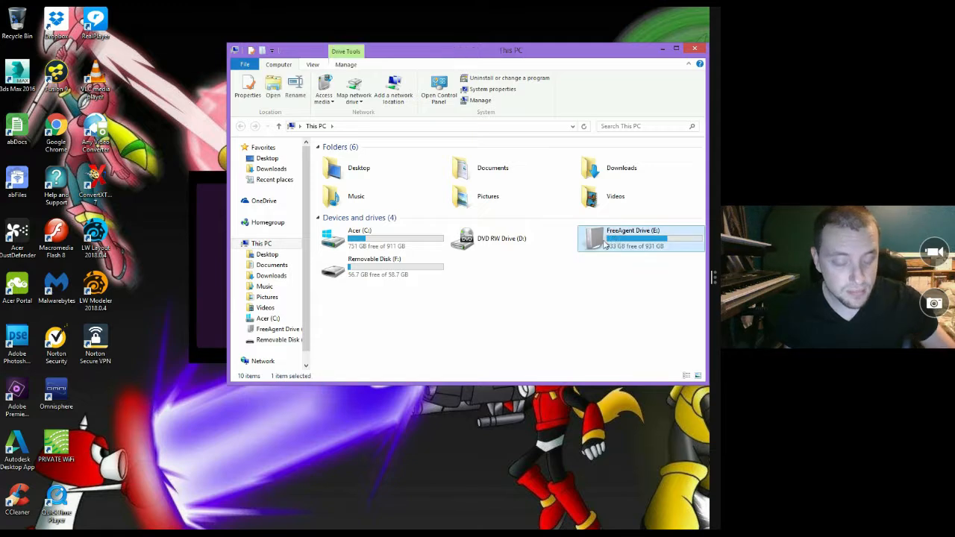
double_click(606, 246)
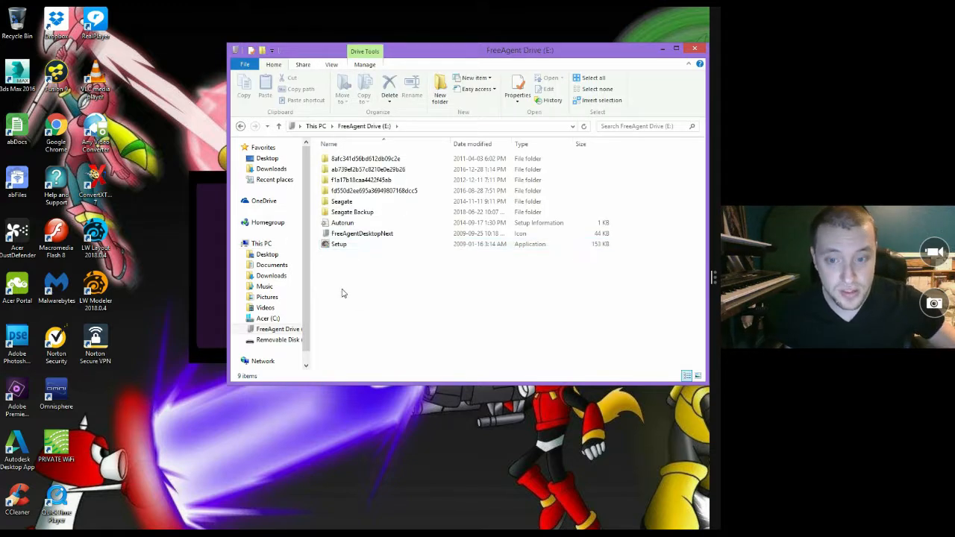
double_click(352, 212)
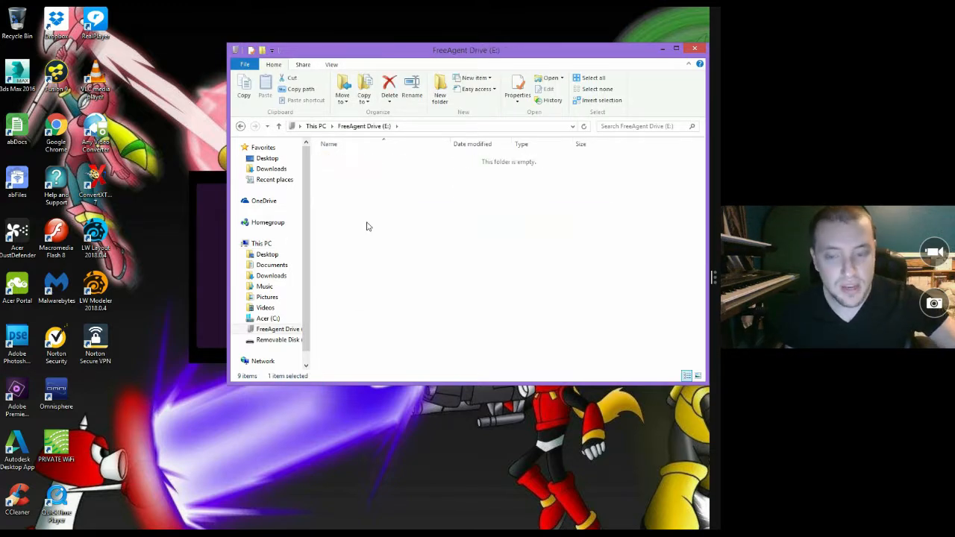
Go through the PWC-F56926C4E09 and C folders into Documents and Settings and select the user profile folder
left_click(366, 159)
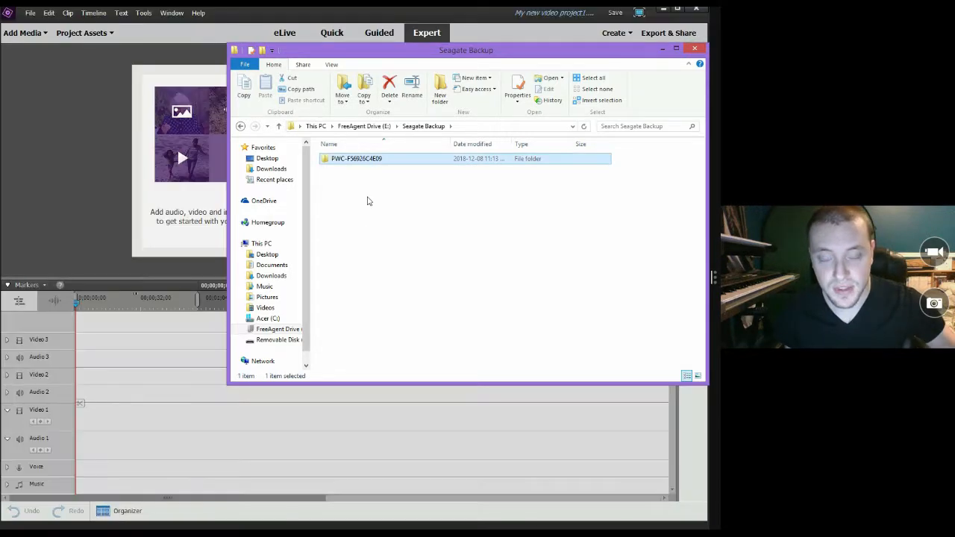
key("Return")
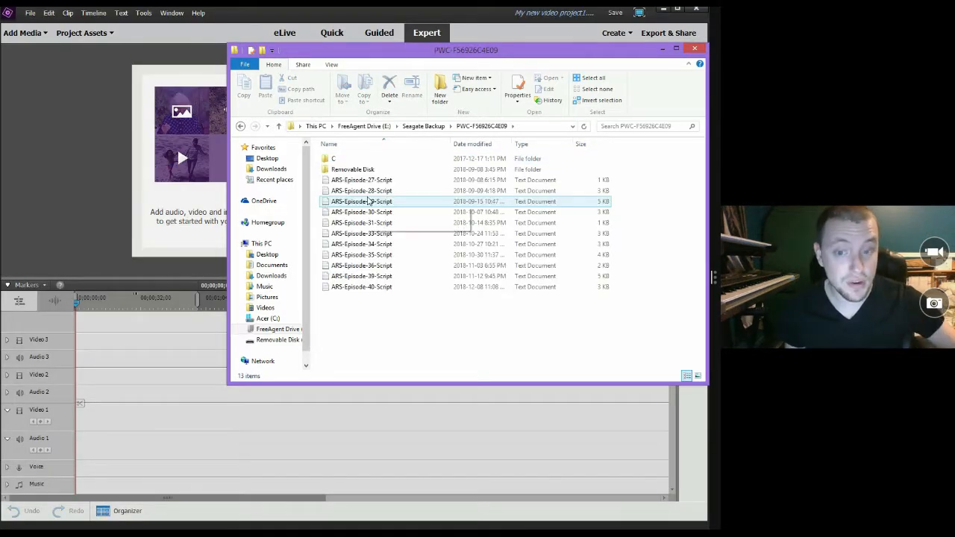
left_click(348, 160)
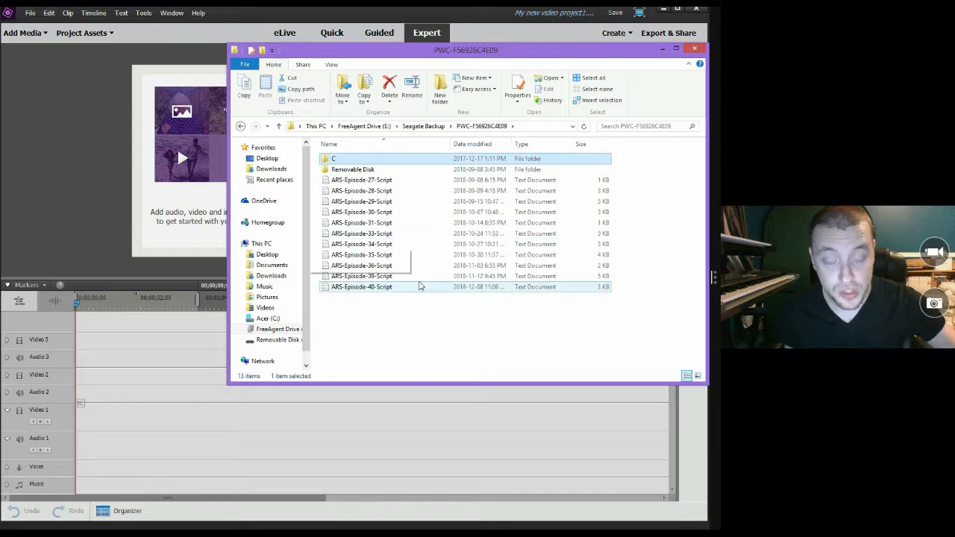
key("Return")
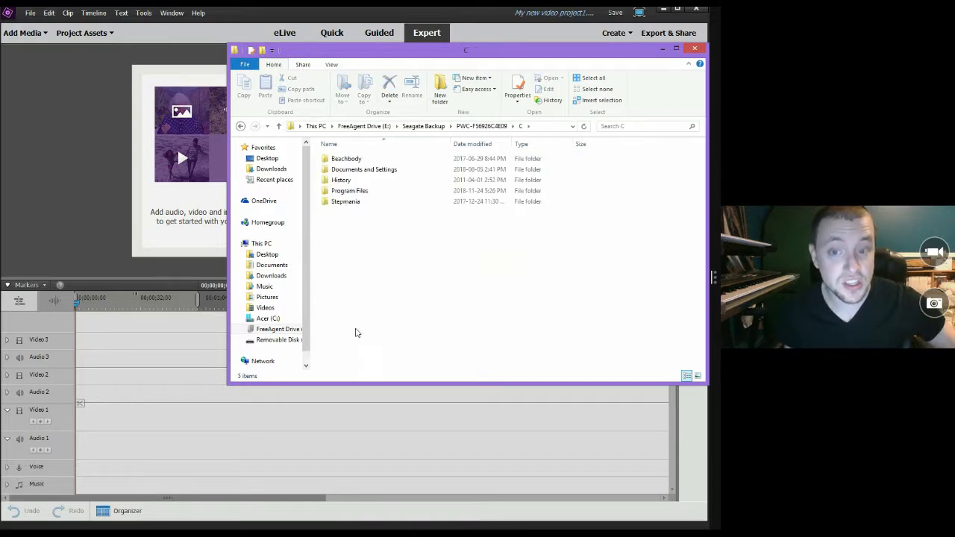
left_click(368, 169)
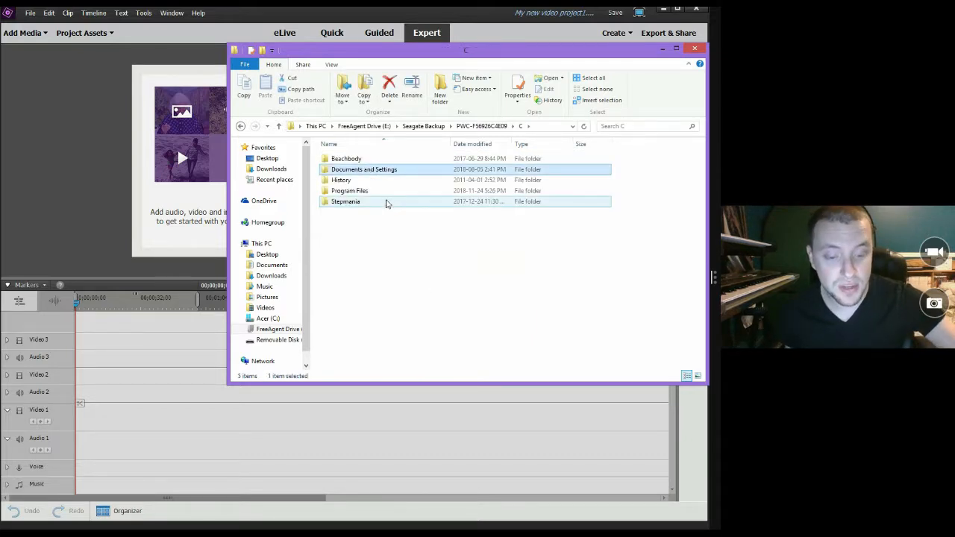
key("Return")
left_click(355, 162)
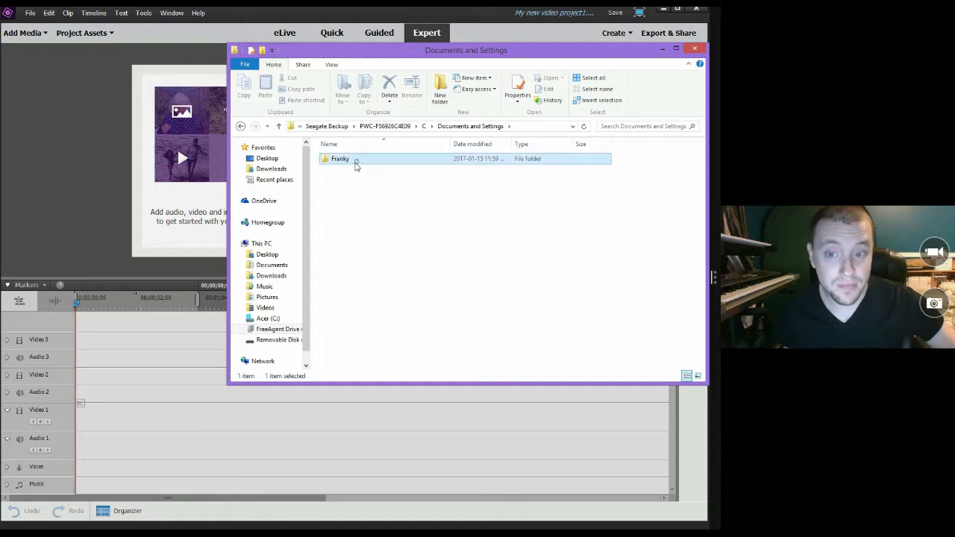
key("alt+Tab")
key("space")
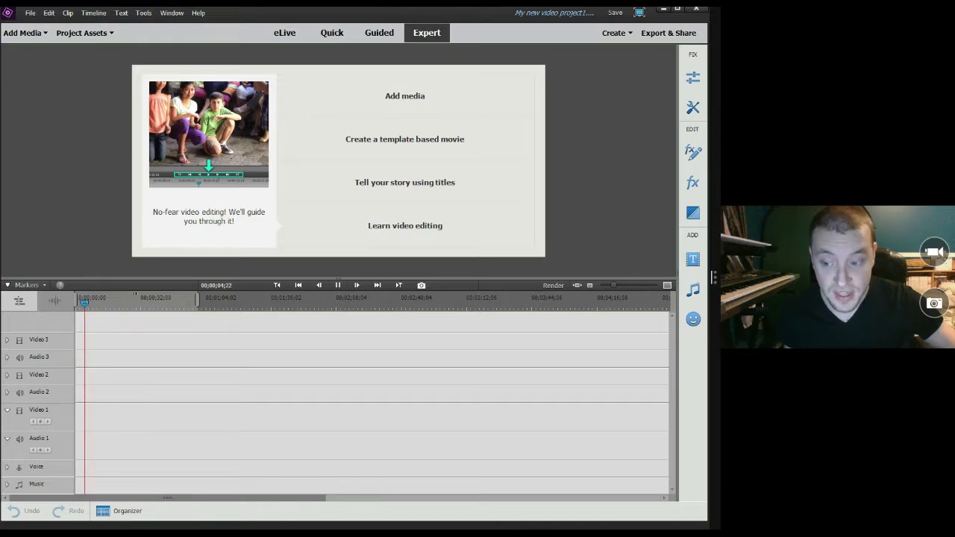
key("alt+Tab")
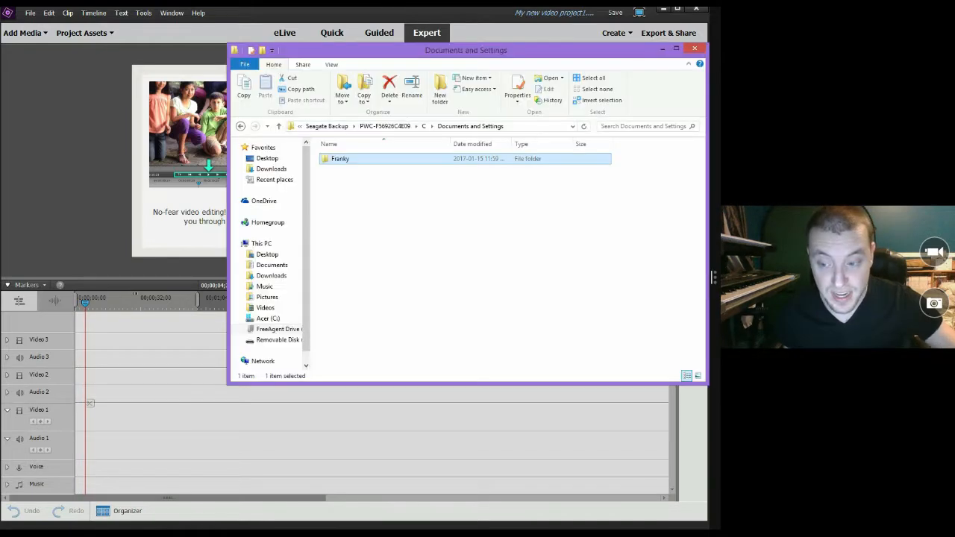
Place Axer Rangers S Episode 28 v4 from the profile's My Documents, My Videos, ARS Doraemon Season 2 folder at the start of the Video 1 track
double_click(492, 158)
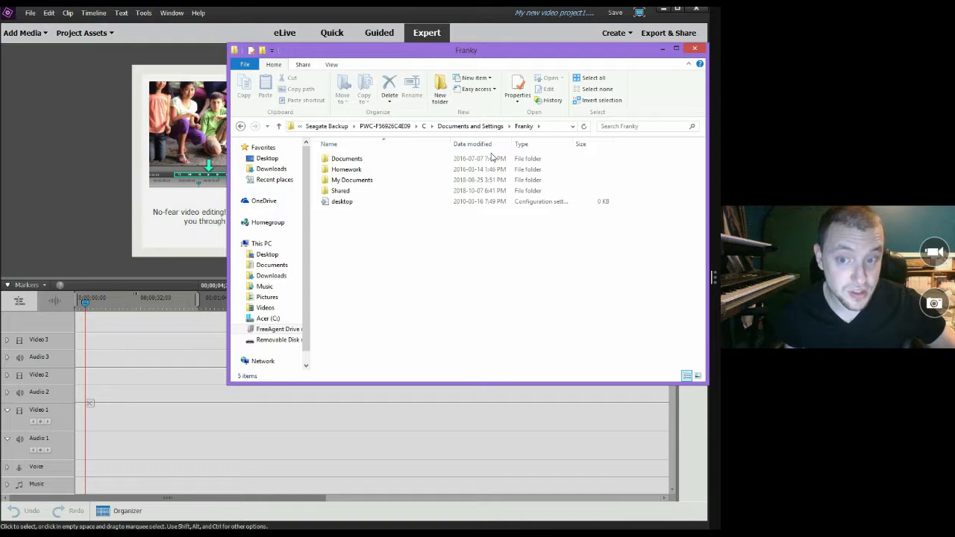
left_click(408, 181)
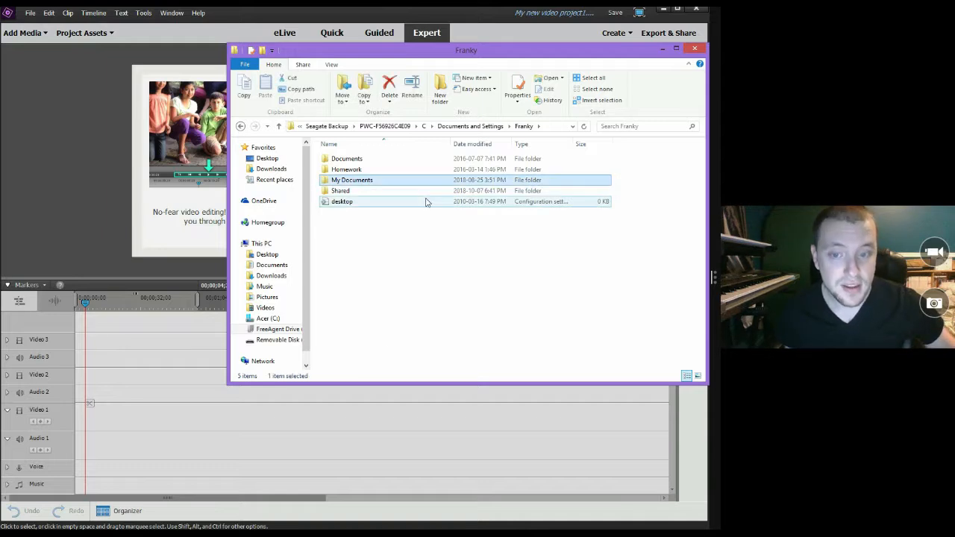
key("Return")
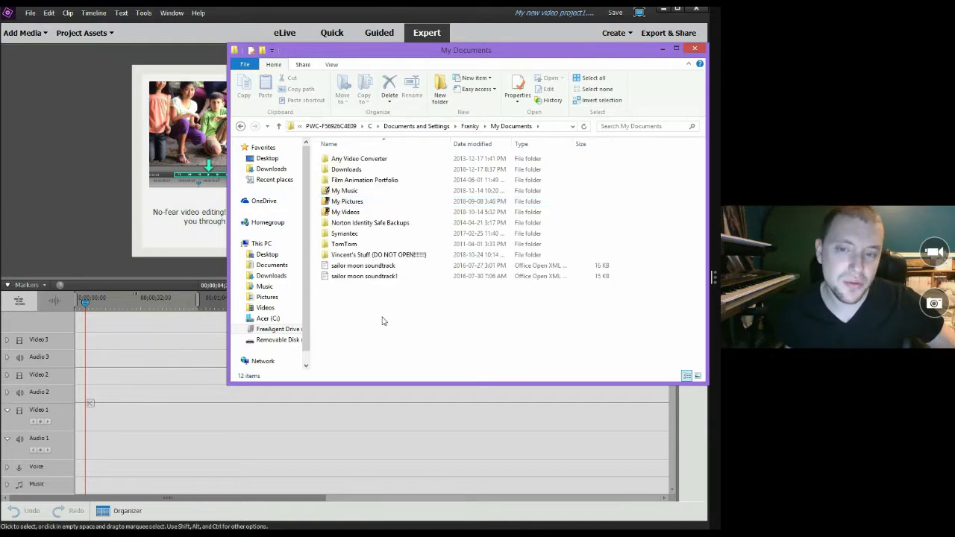
left_click(362, 214)
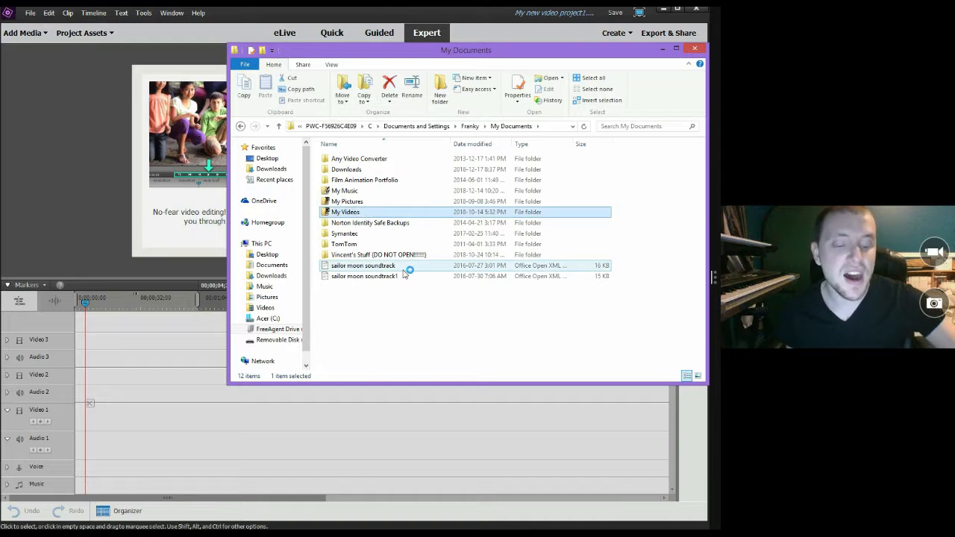
key("Return")
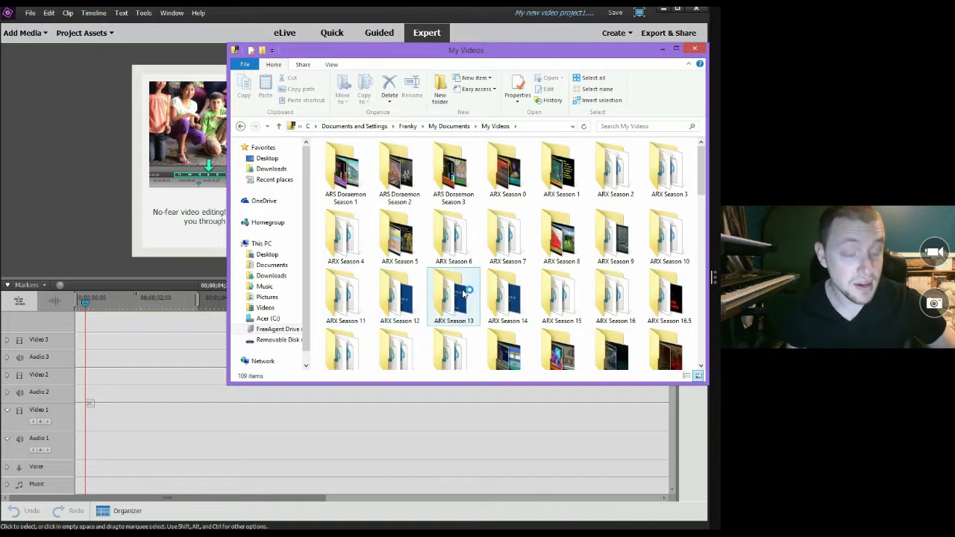
double_click(395, 198)
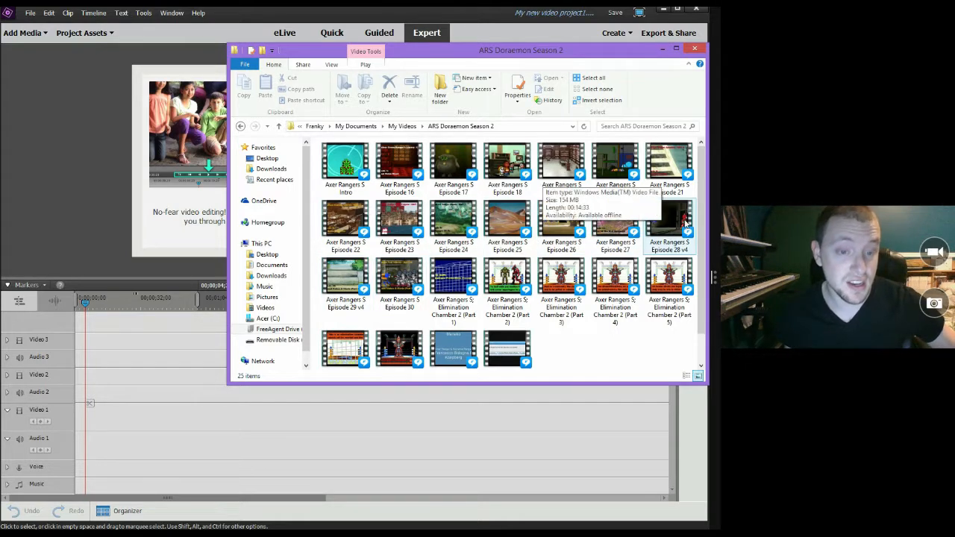
left_click_drag(686, 223, 88, 444)
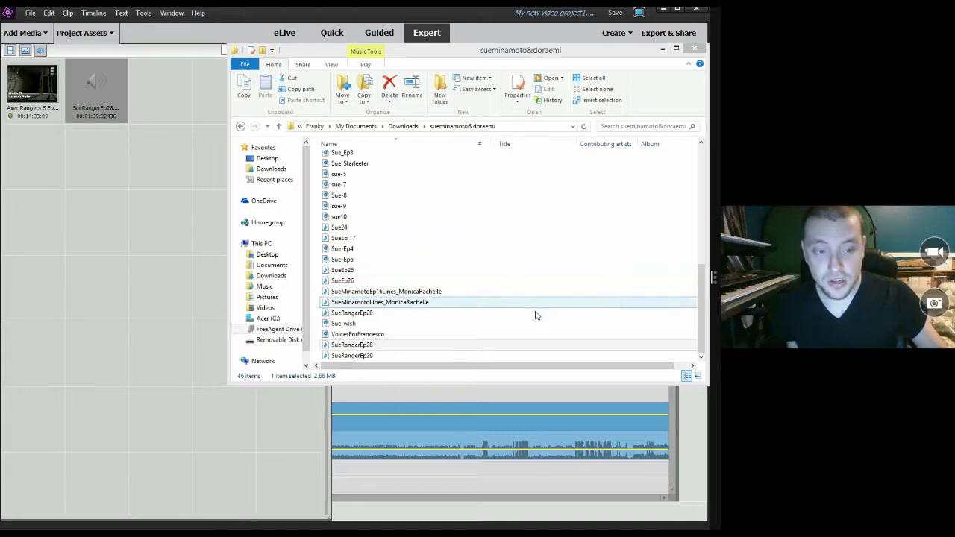
Place the SueRangerEp28.mp3 voice clip on the Audio 2 track near the two-and-a-half-minute mark and expand that track to show its waveform
left_click(114, 88)
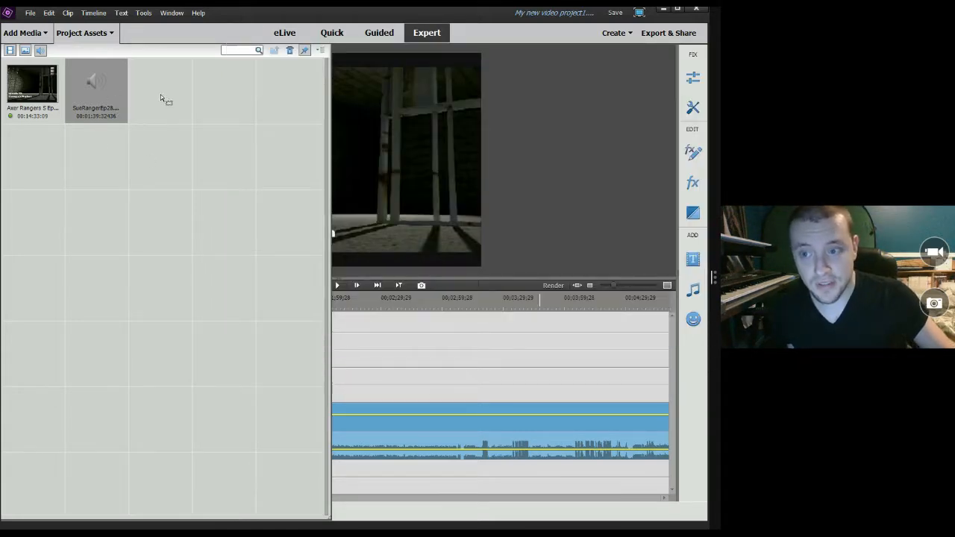
left_click_drag(95, 86, 380, 396)
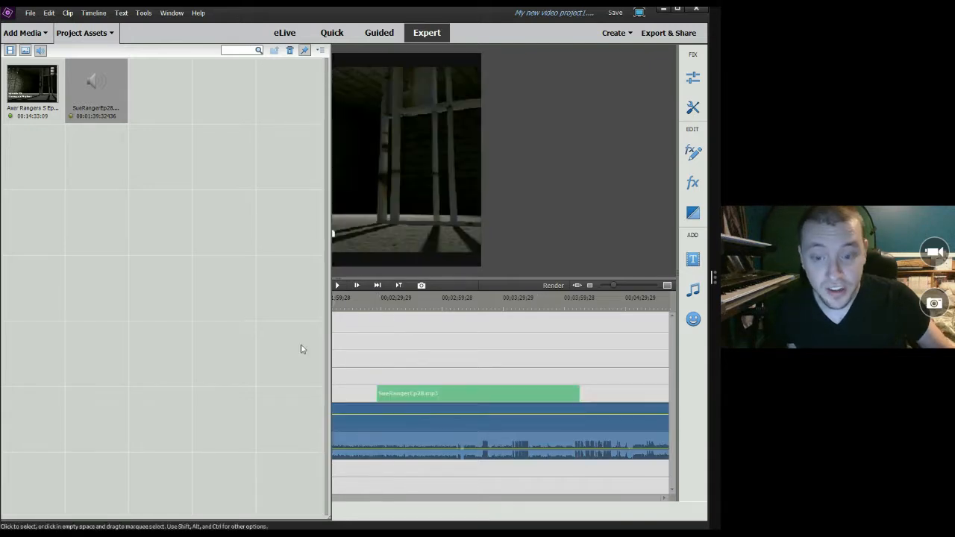
left_click(82, 32)
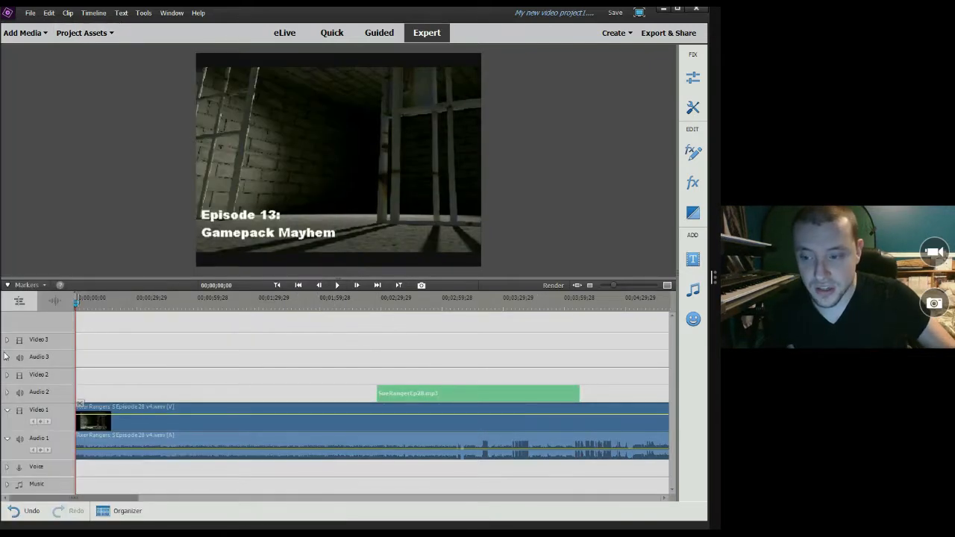
left_click(7, 392)
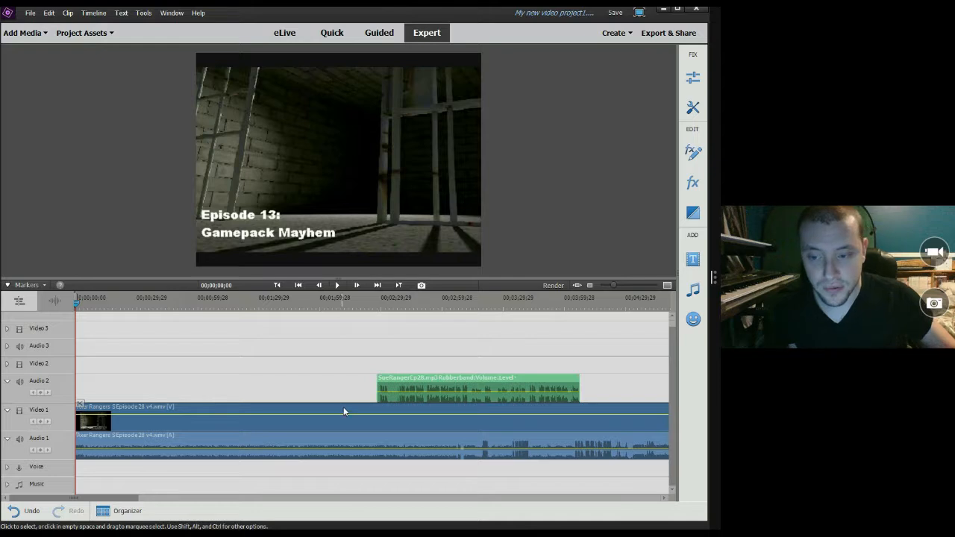
Preview the episode's scenes by moving the playhead to 00;00;17;07, 00;02;20;29 and 00;04;44;20
left_click(111, 302)
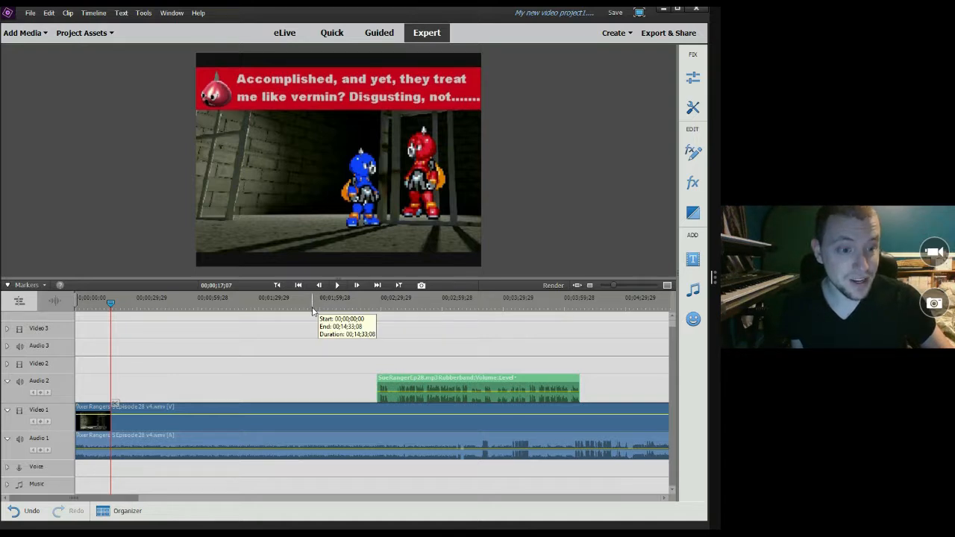
left_click(362, 299)
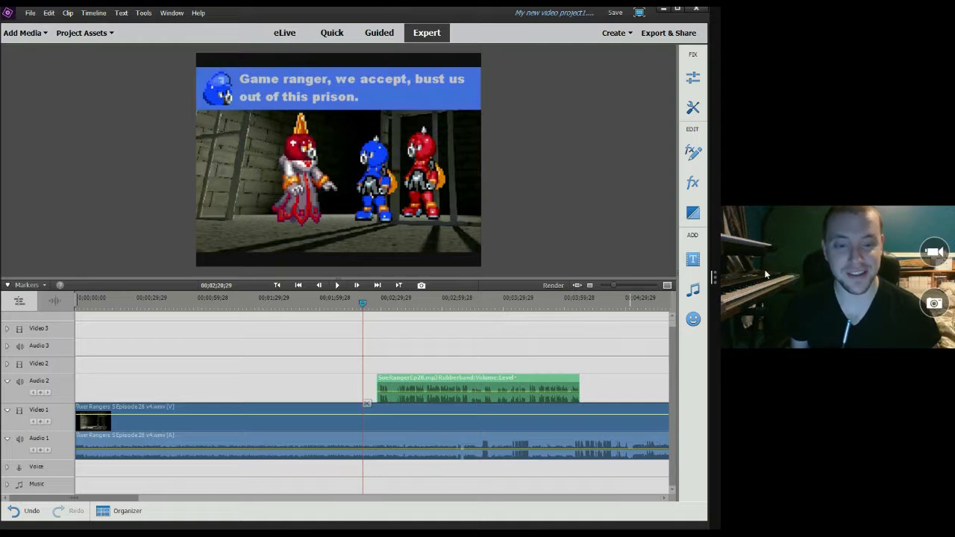
left_click_drag(614, 286, 611, 287)
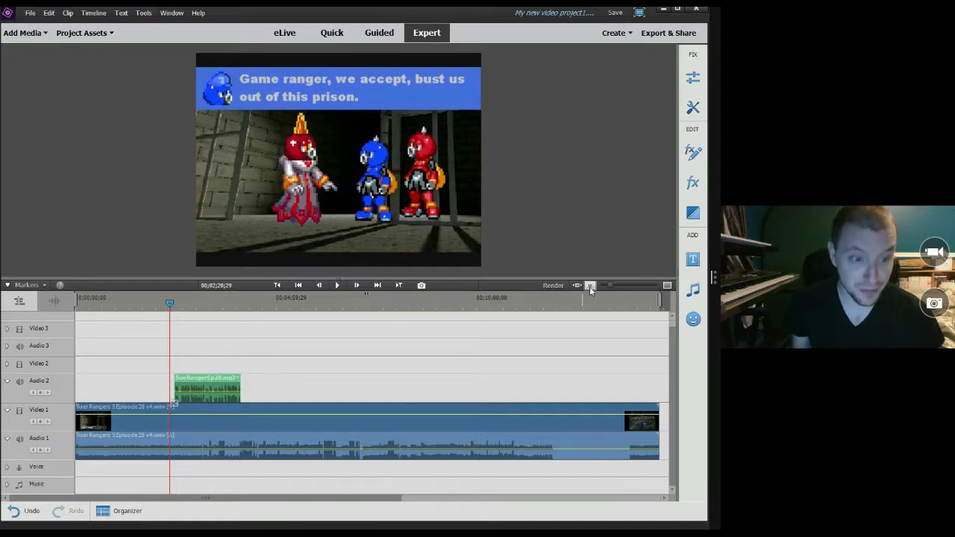
left_click(266, 305)
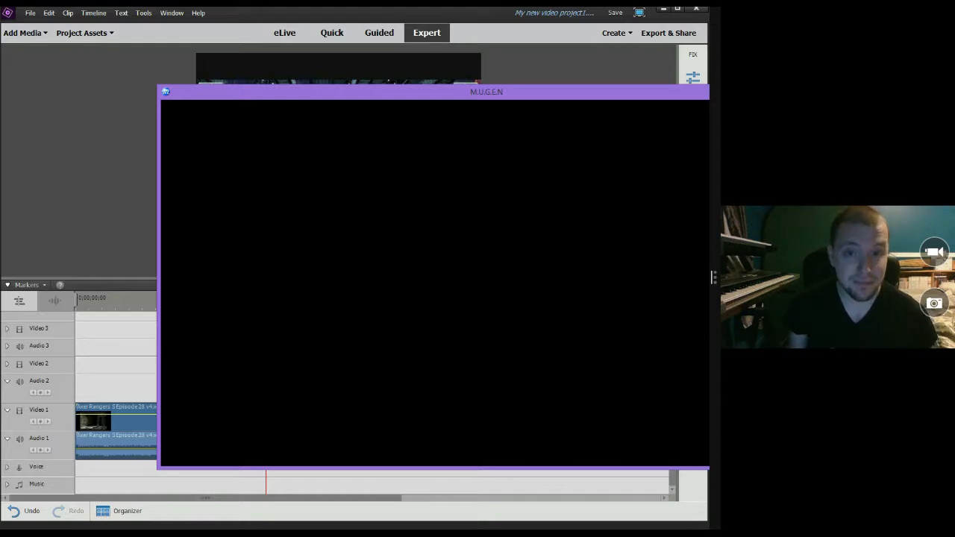
Return to Premiere Elements, preview the fight scene at 00;05;53;28, and check the M.U.G.E.N window
left_click(432, 10)
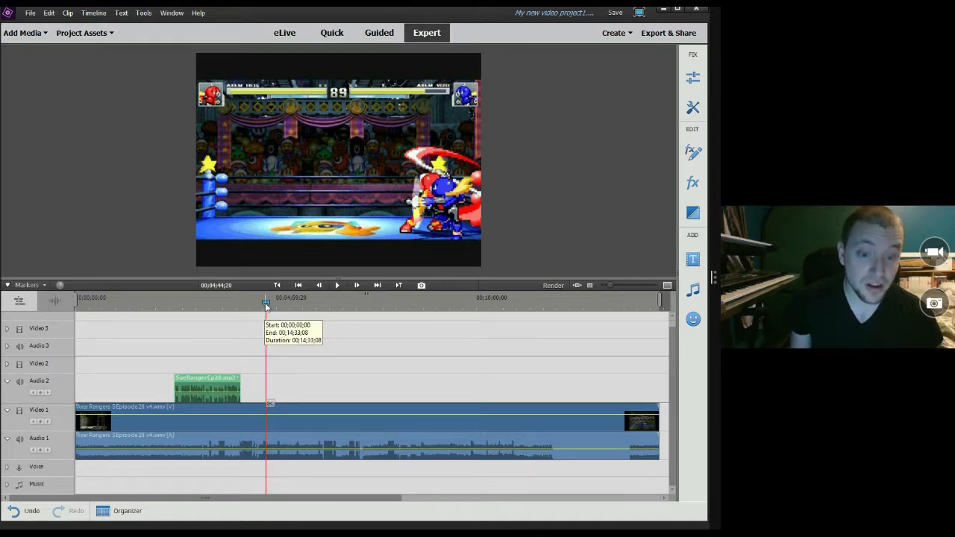
left_click_drag(266, 304, 314, 307)
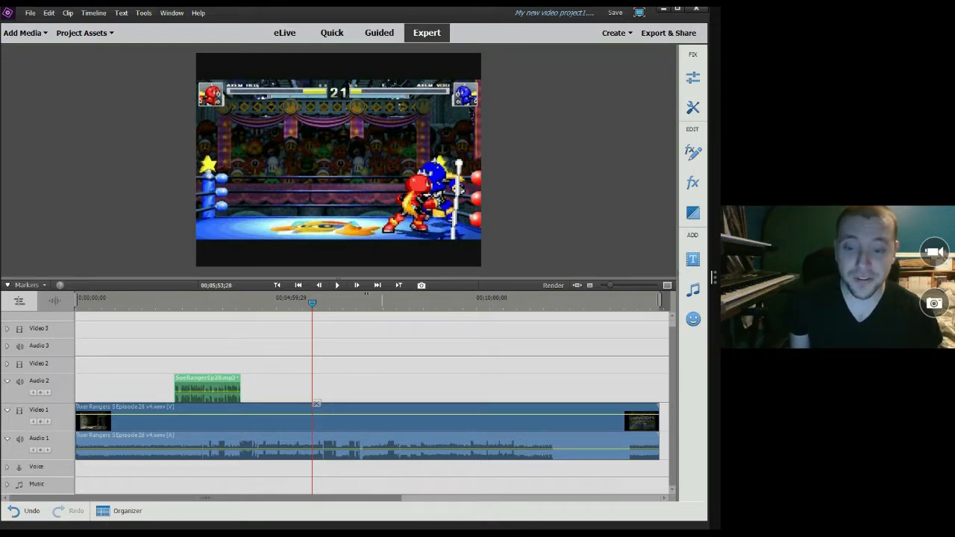
key("alt+Tab")
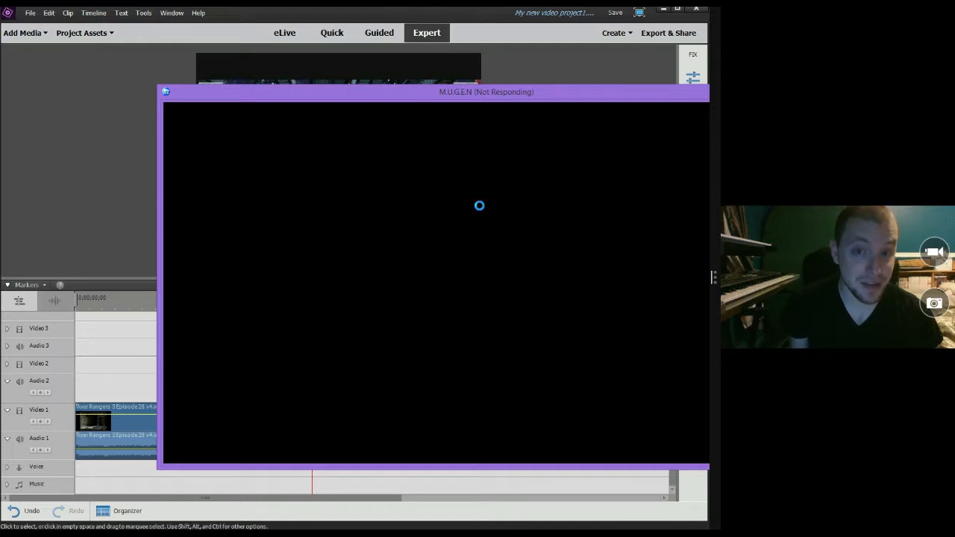
left_click(478, 14)
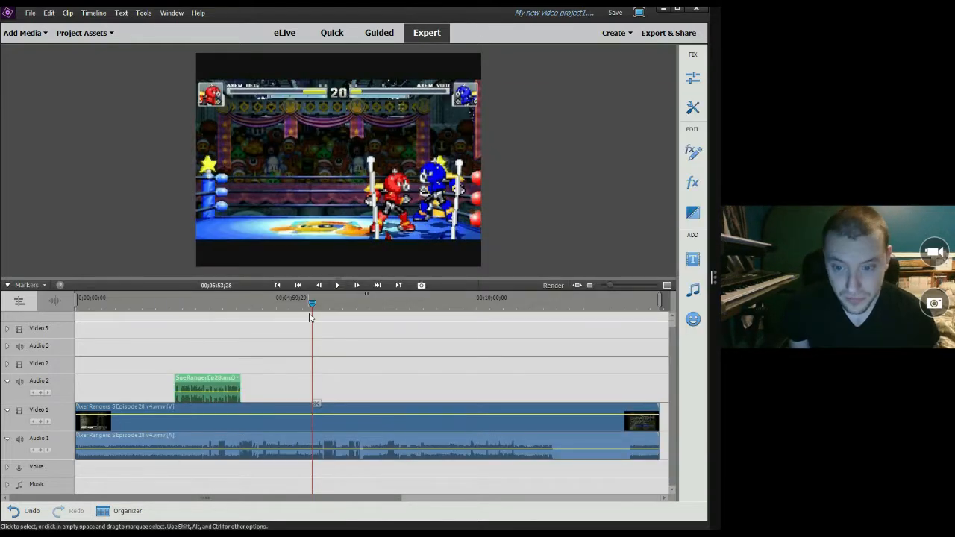
Position the playhead just after 00;06;33;19, on the frame where the line "Hi there Nobi, Doraemon, how are you doing today?" starts
left_click_drag(313, 303, 338, 321)
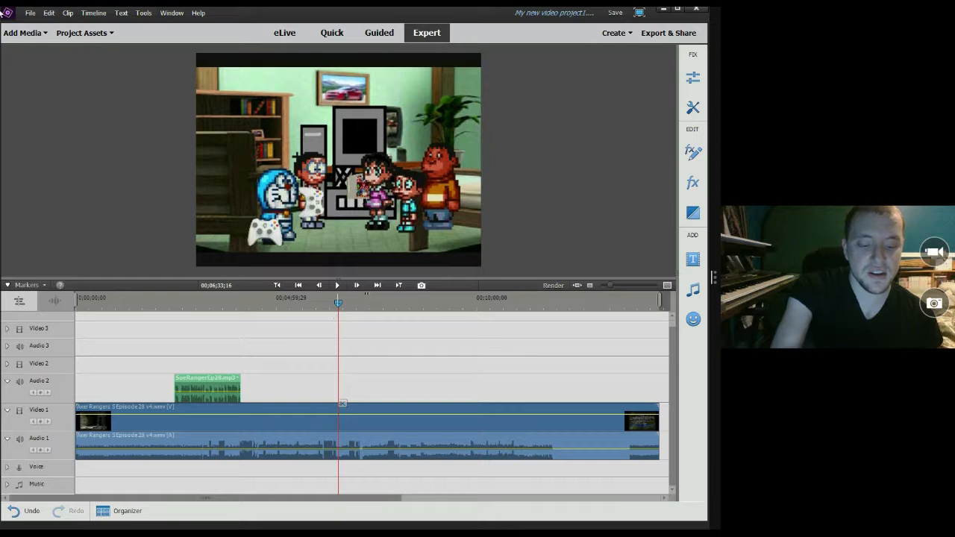
key("Right")
key("Right")
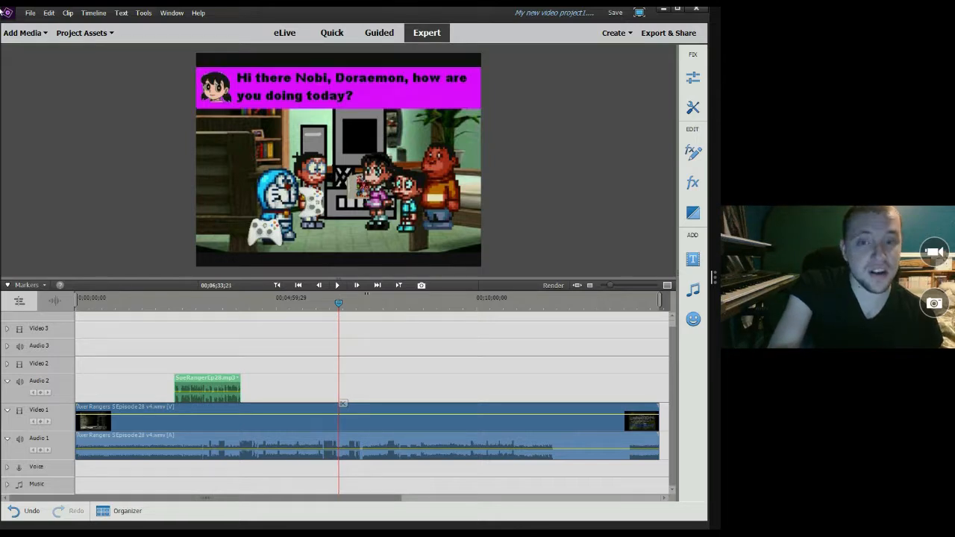
key("Left")
key("Left")
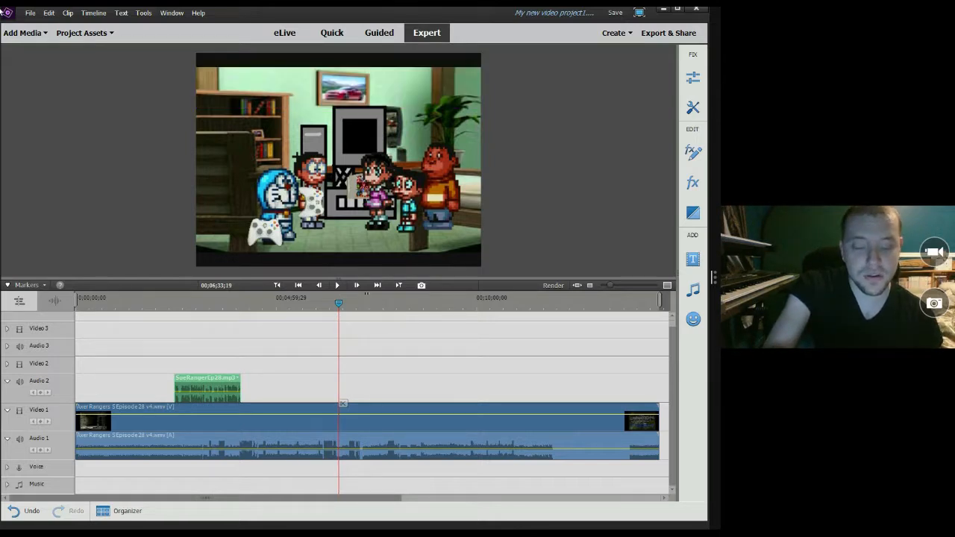
key("Right")
Switch to M.U.G.E.N, run a Watch Mode match between Axem Void and Kung Fu Man, and quit back to Premiere Elements
key("alt+Tab")
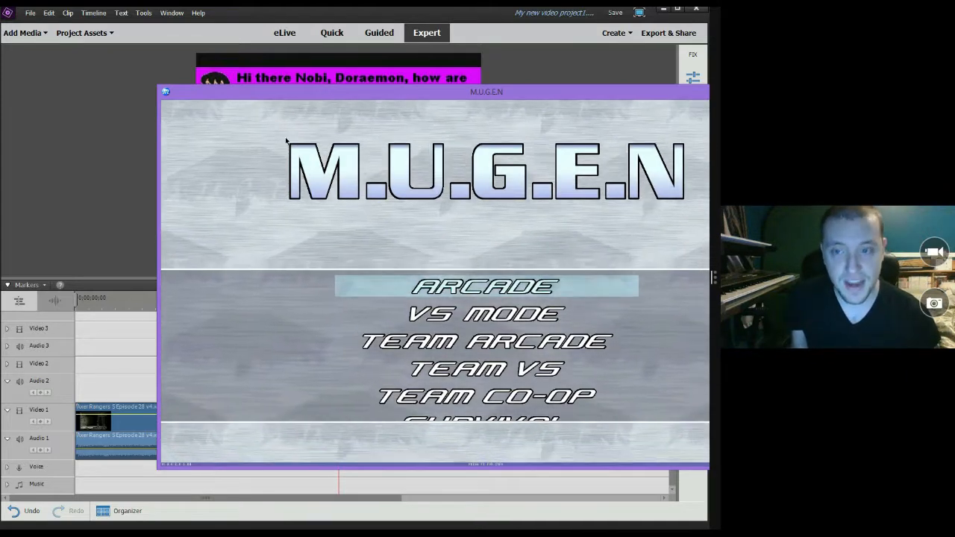
key("Up")
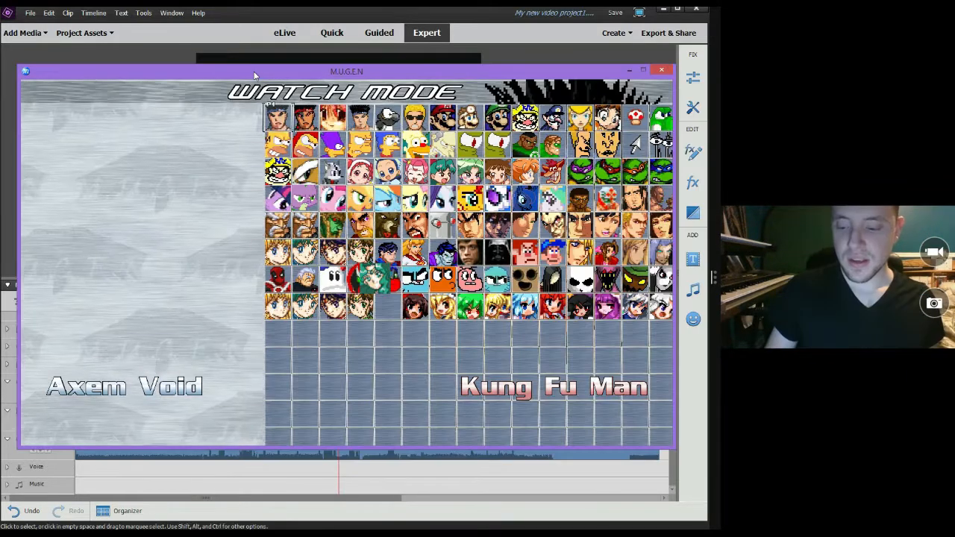
key("Return")
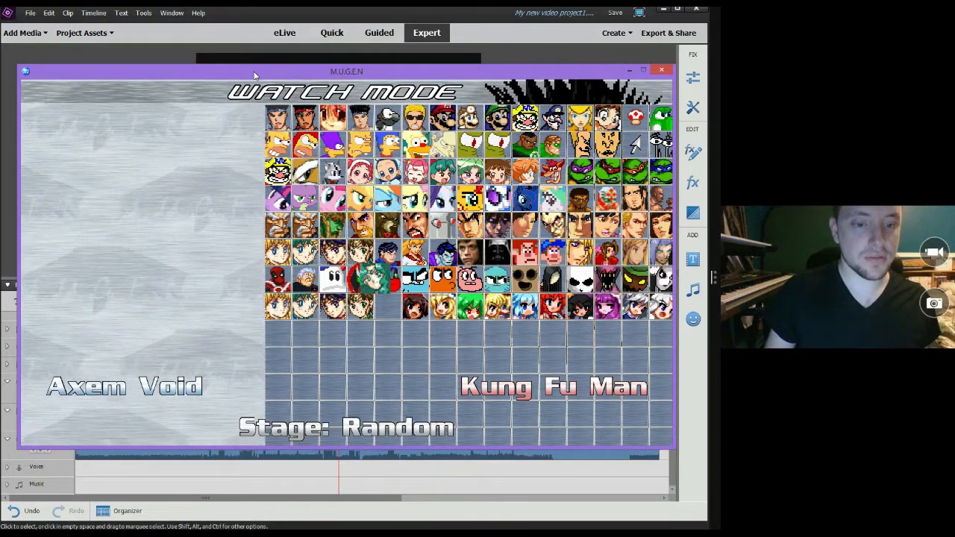
key("Return")
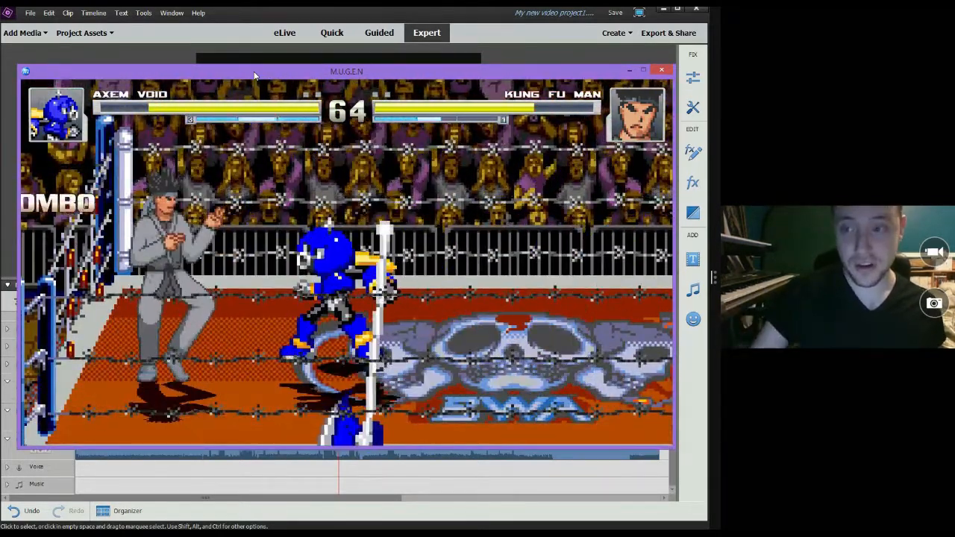
key("Escape")
key("Escape")
key("Escape")
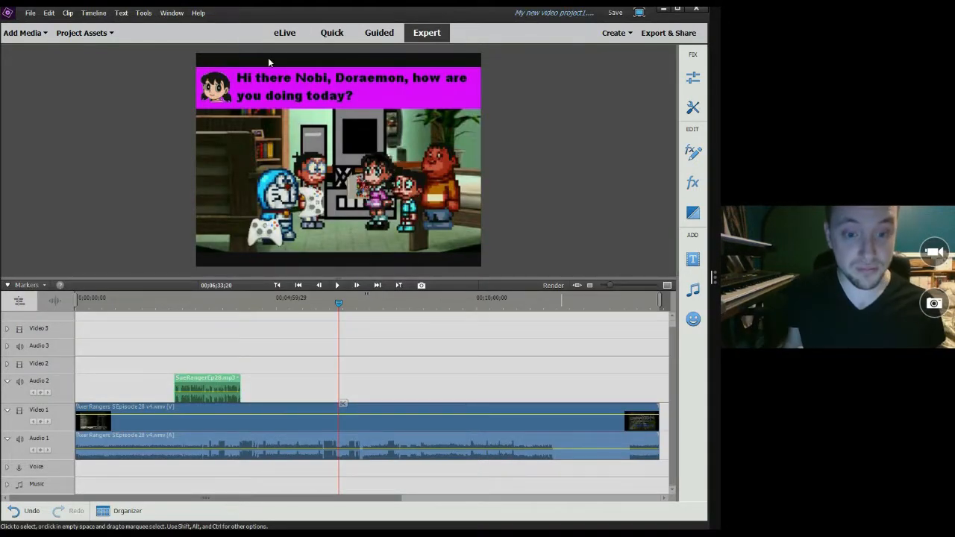
Move the SueRangerEp28.mp3 clip on Audio 2 so its first spoken line begins at the playhead, 00;06;33;20
left_click_drag(610, 285, 611, 285)
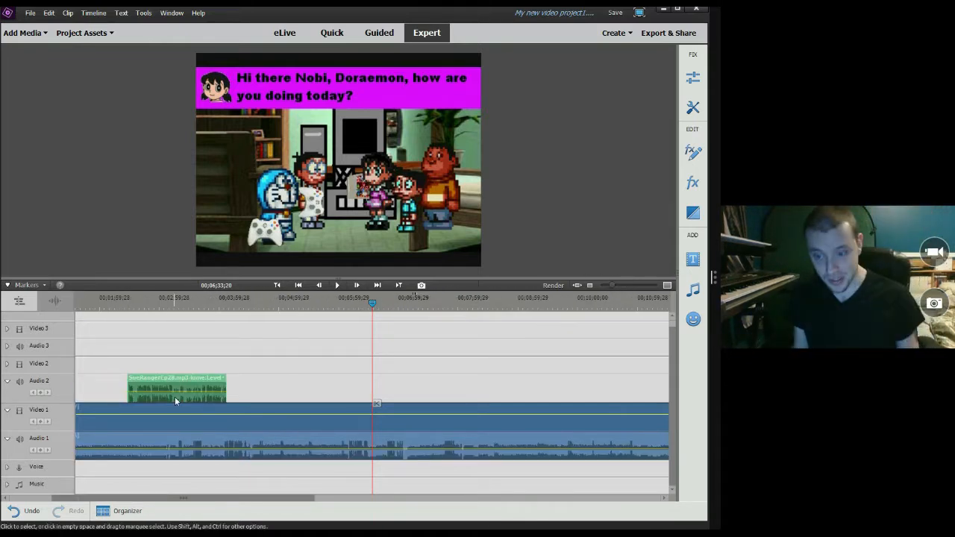
left_click_drag(175, 397, 412, 387)
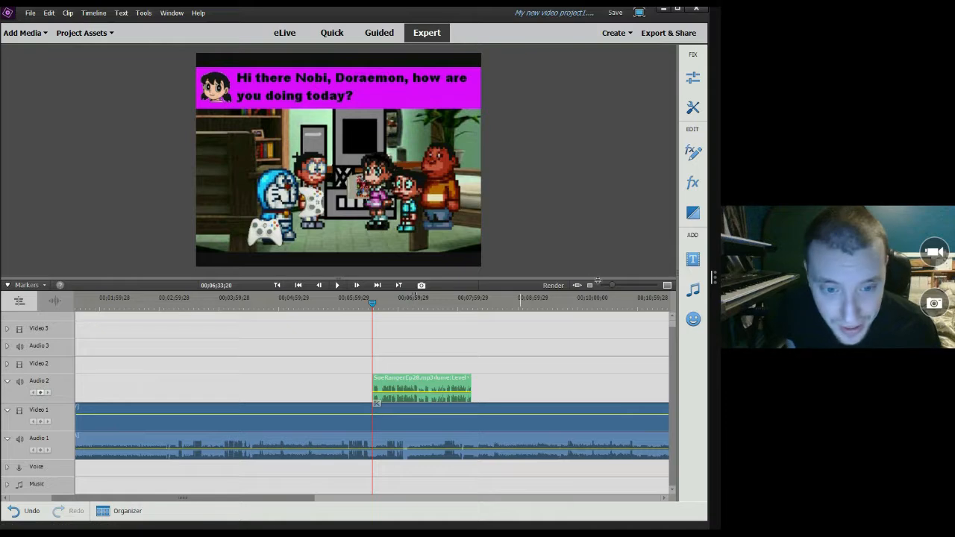
left_click_drag(612, 285, 622, 283)
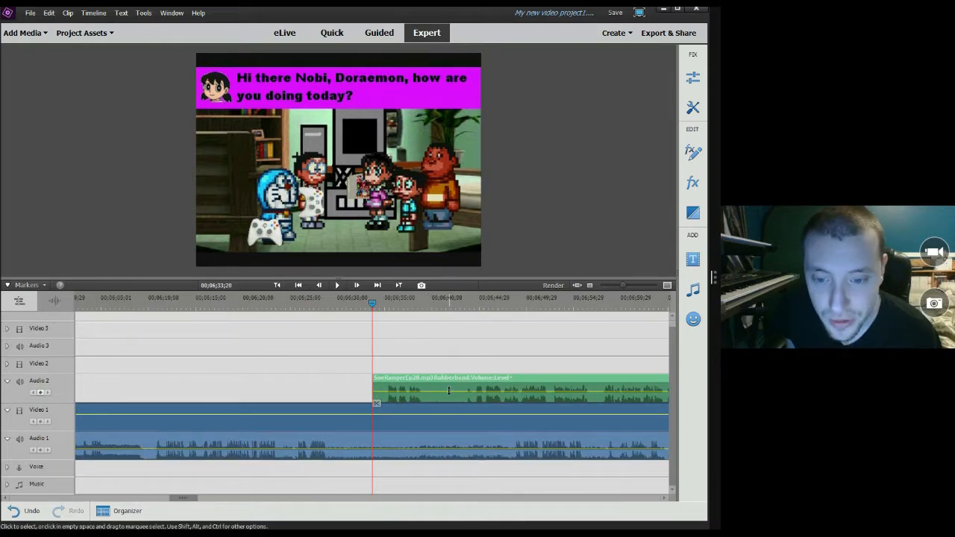
left_click_drag(454, 390, 439, 400)
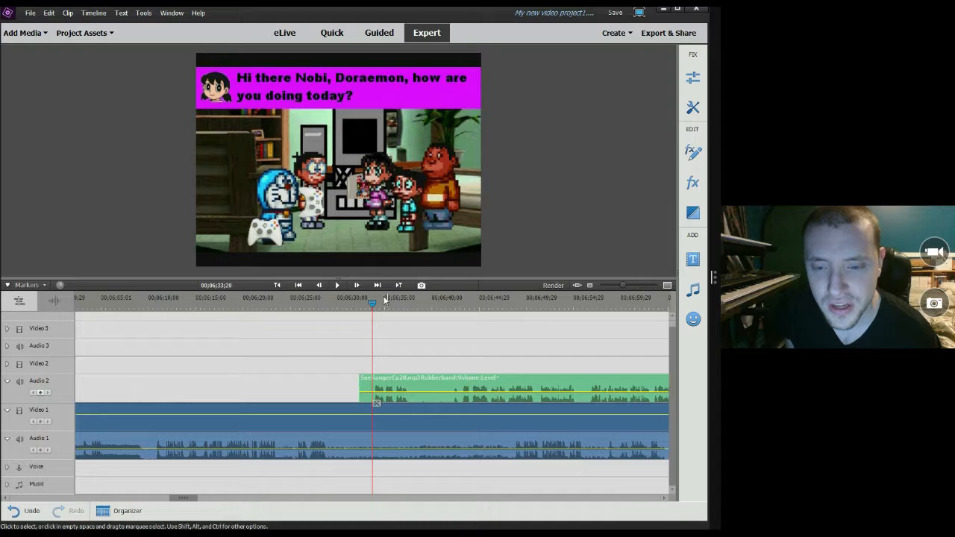
Play through the "Hi there Nobi, Doraemon" line and split the voice clip after it at 00;06;37;17
left_click(338, 285)
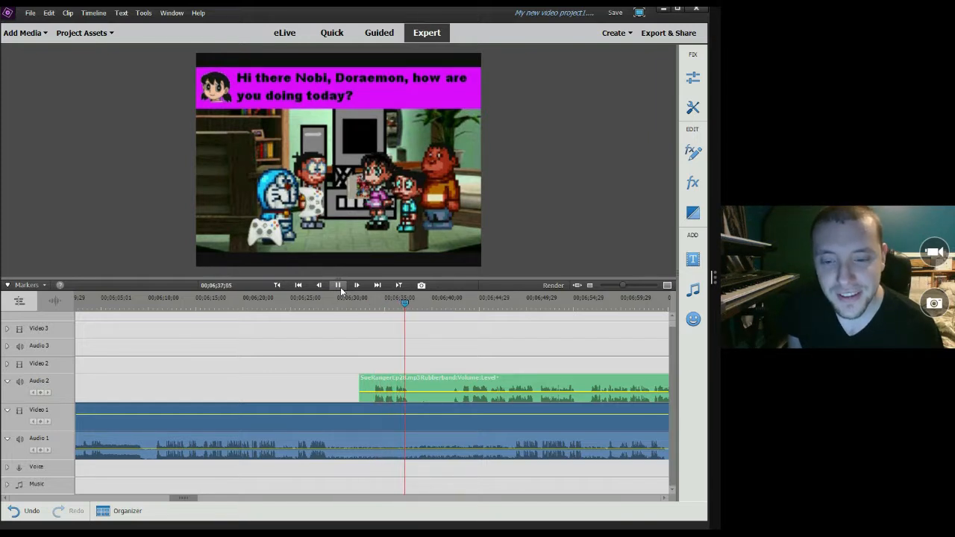
left_click(339, 285)
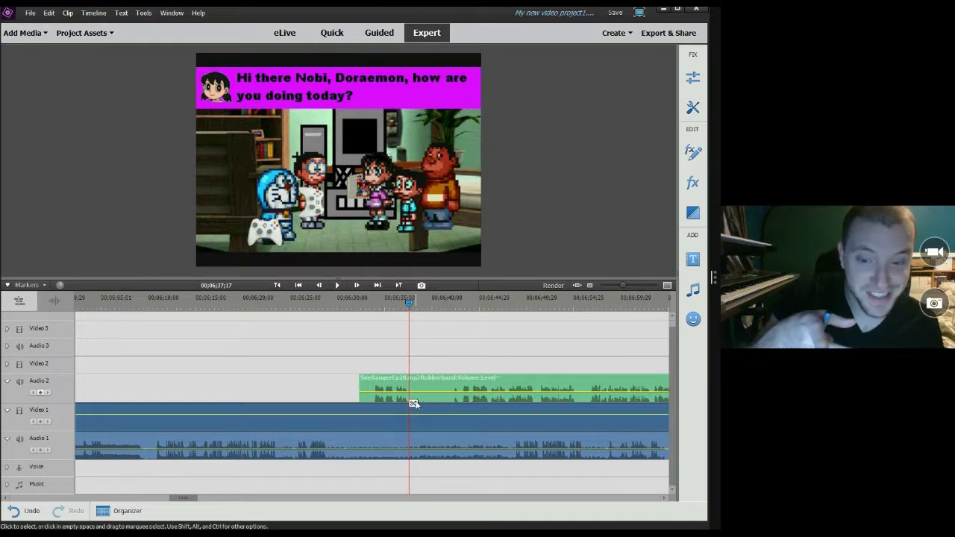
left_click(413, 404)
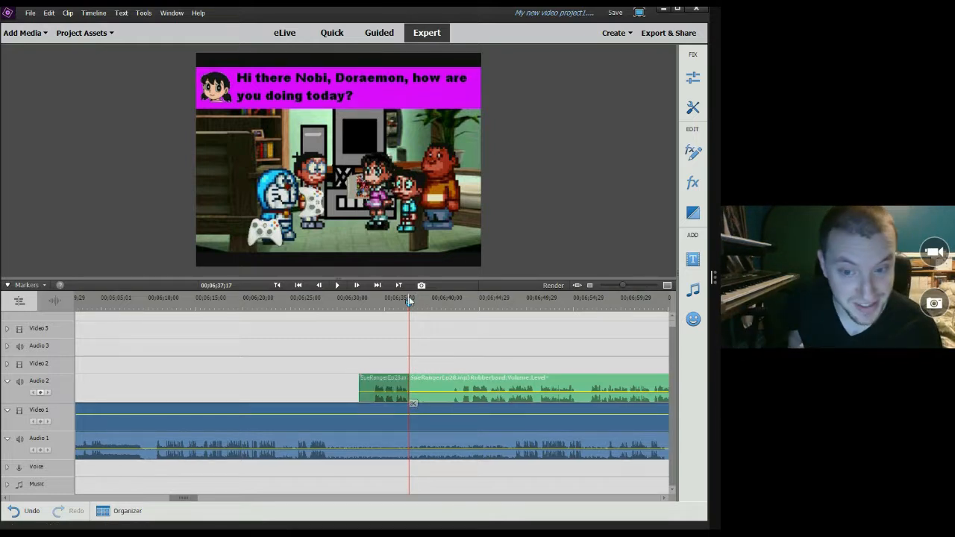
Find the "NOBI, DORAEMON, NOO!!!" line at 00;07;04;23 and move the remaining voice clip so its speech begins there
left_click_drag(409, 300, 604, 326)
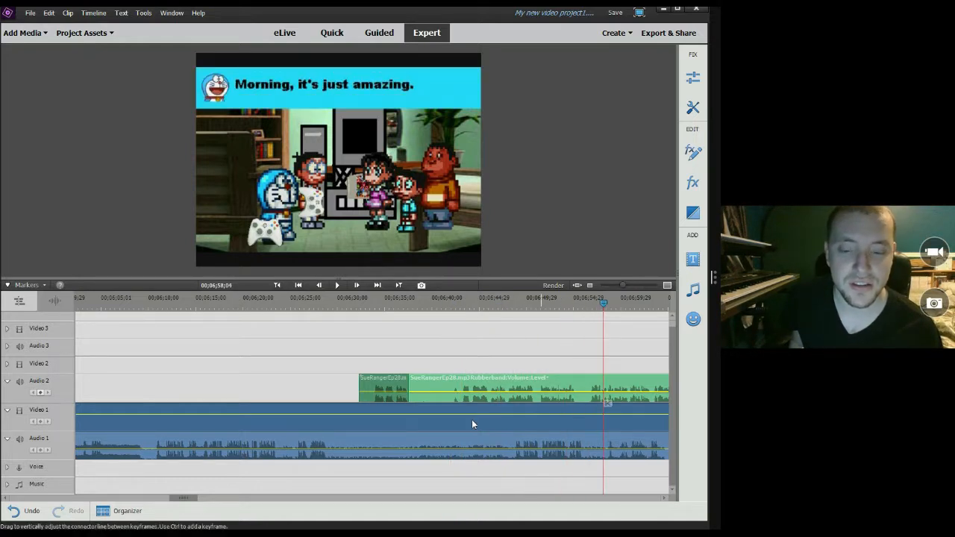
left_click_drag(187, 499, 202, 500)
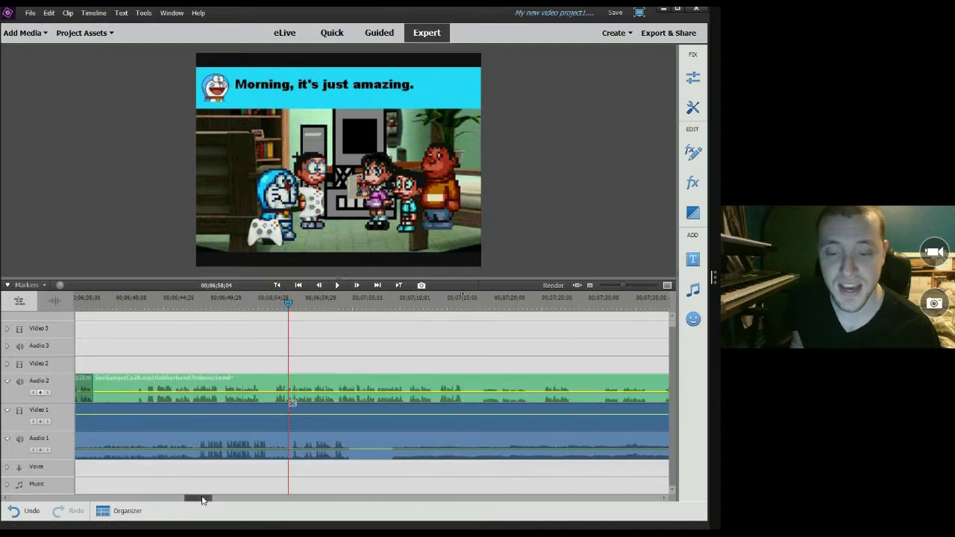
left_click(342, 304)
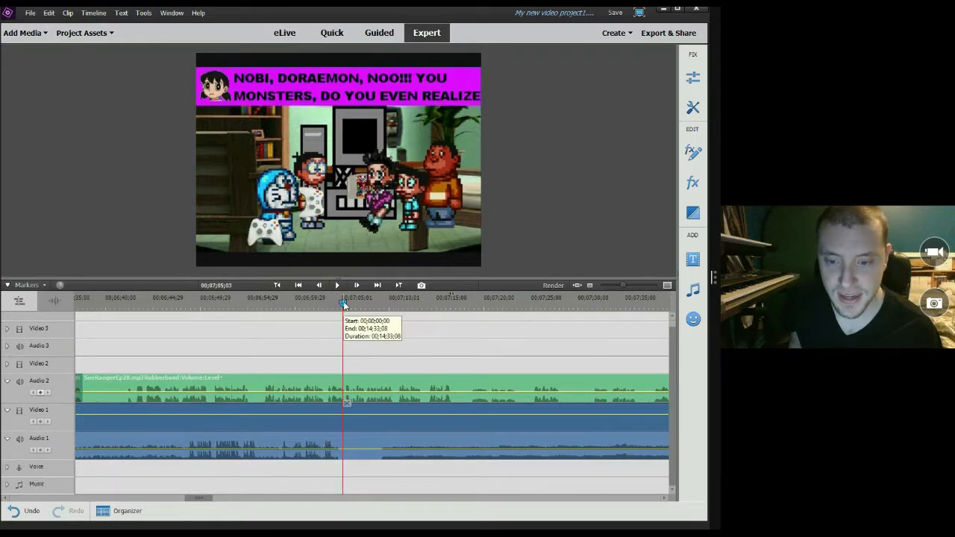
left_click_drag(343, 305, 341, 307)
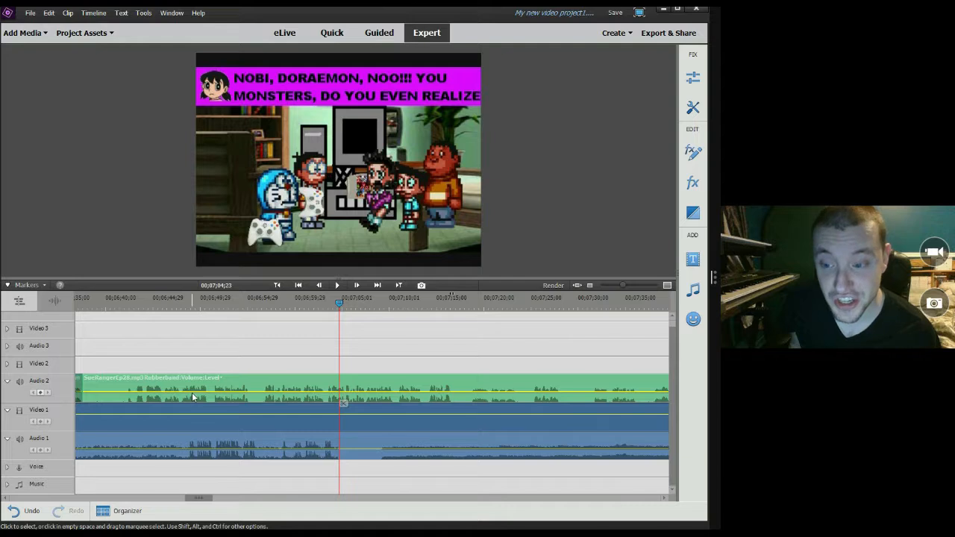
left_click_drag(191, 392, 405, 401)
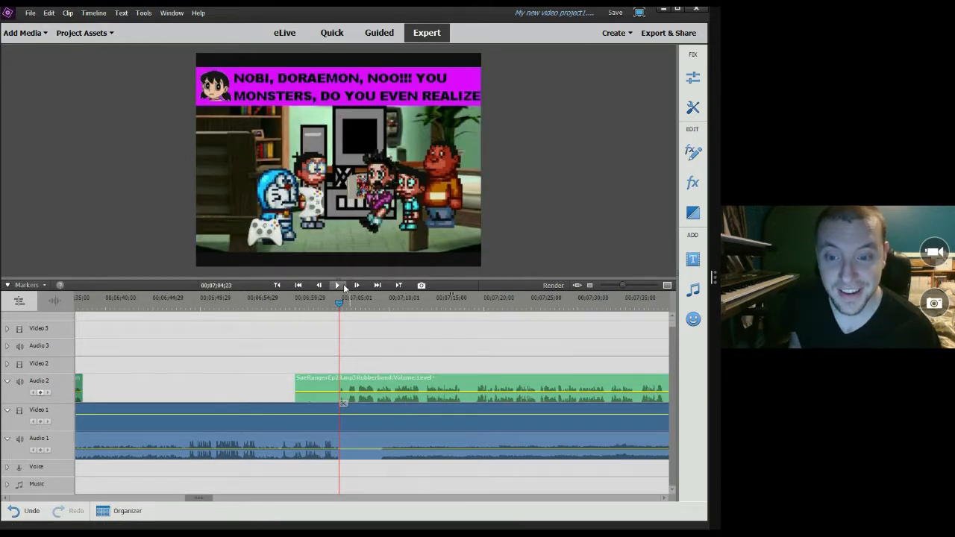
Play the "NOBI, DORAEMON, NOO!!!" speech and split the voice clip in the pause at 00;07;17;19
left_click(343, 285)
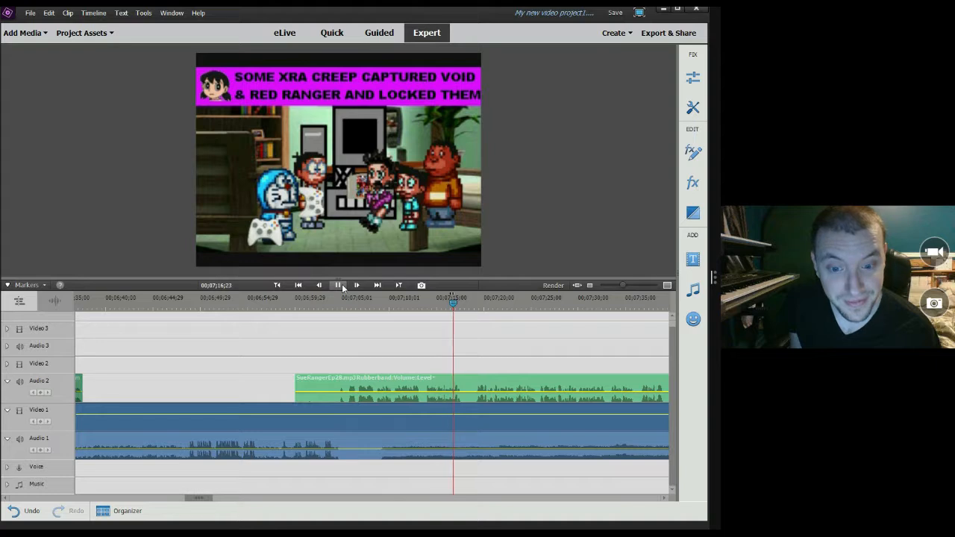
left_click(342, 286)
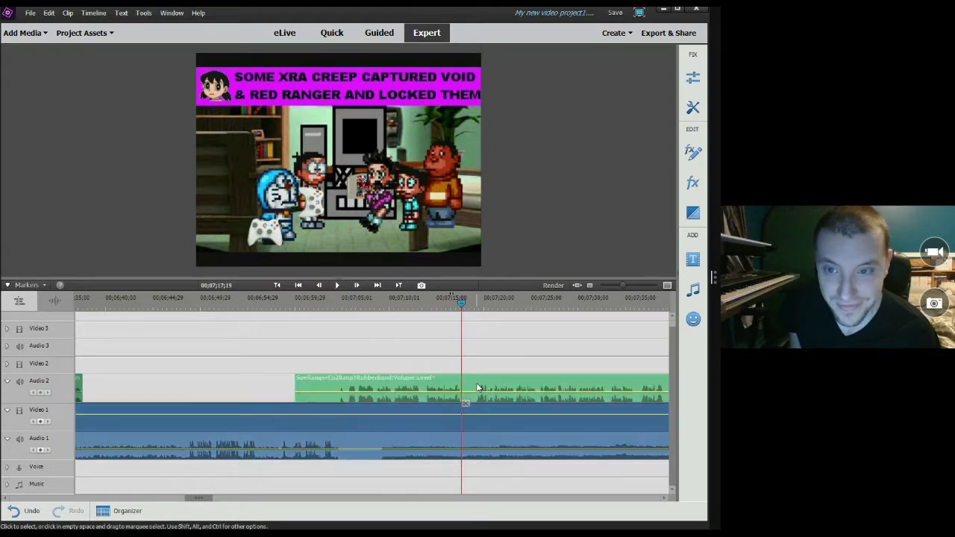
left_click(465, 403)
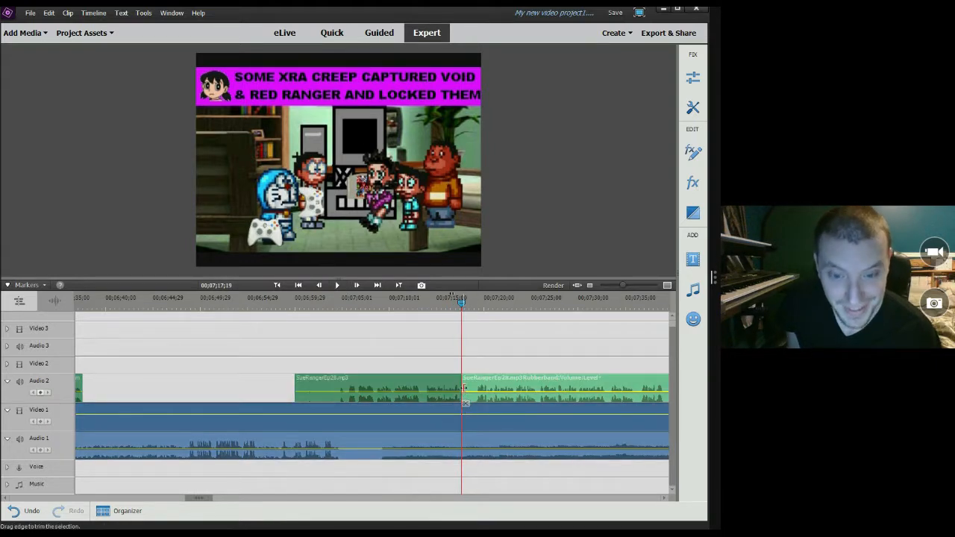
Remove the silence at the start of the piece after 00;07;17;19, play it, and split the voice clip at 00;07;37;19
left_click_drag(465, 388, 488, 385)
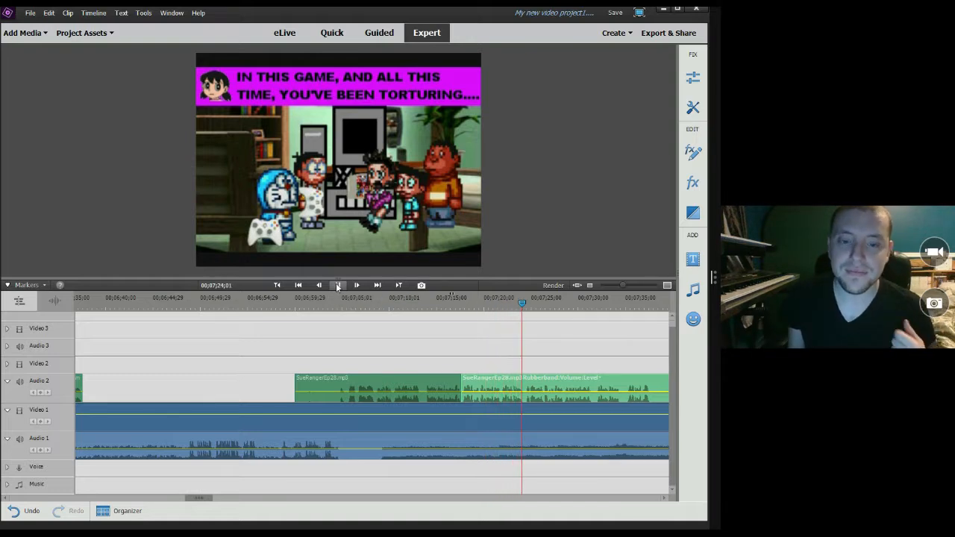
left_click(338, 285)
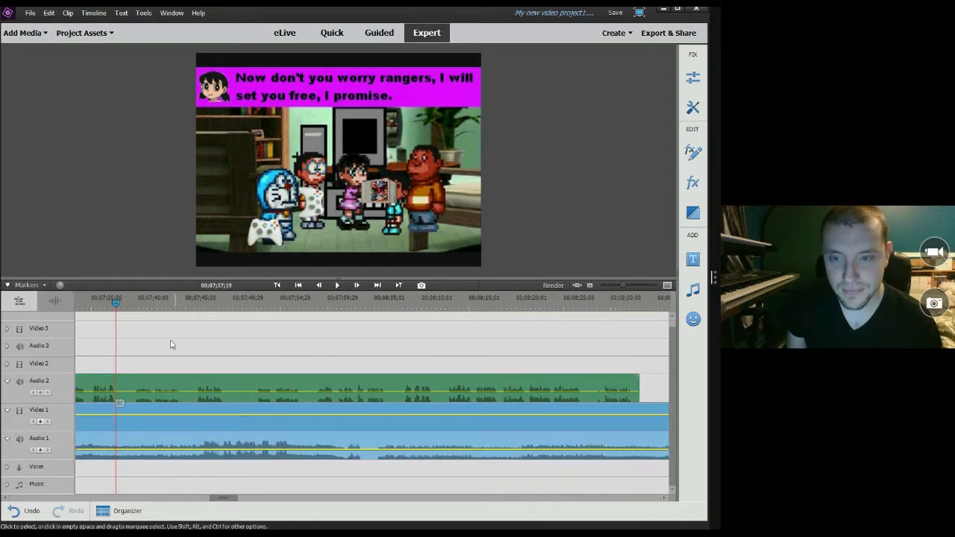
left_click(161, 387)
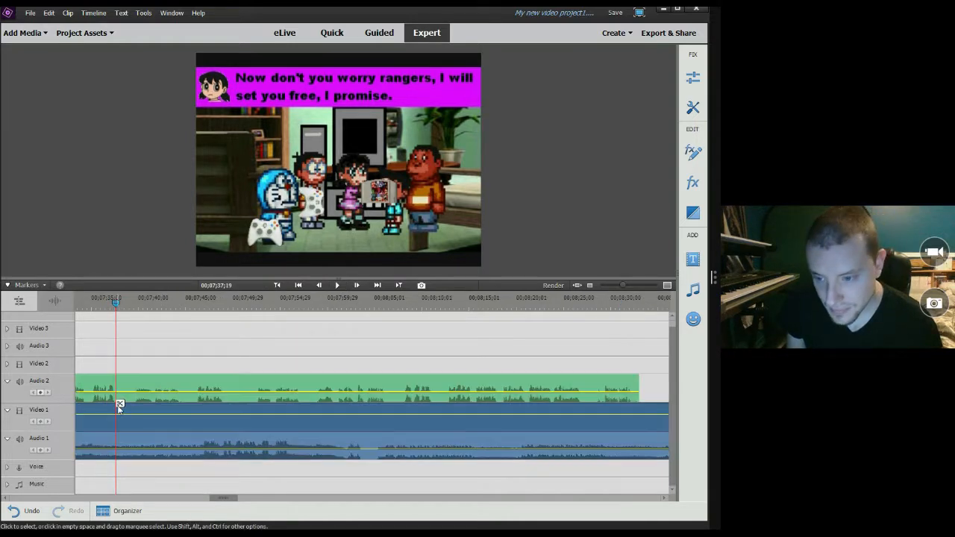
Set the playhead to 00;07;04;02 and shift the two voice pieces before 00;07;37;19 together slightly earlier
left_click_drag(232, 502, 200, 498)
left_click_drag(259, 300, 291, 305)
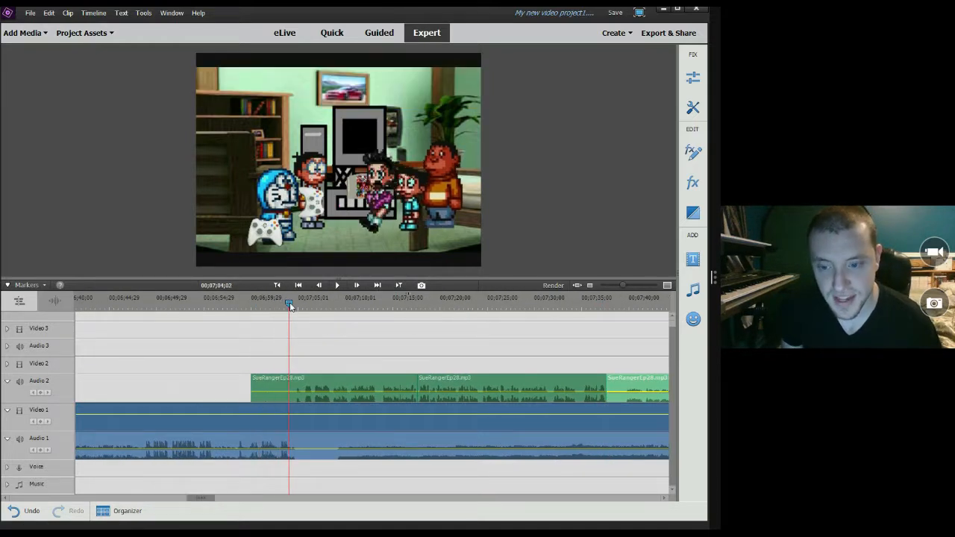
left_click(364, 388)
left_click(457, 385, "shift")
left_click_drag(456, 385, 357, 401)
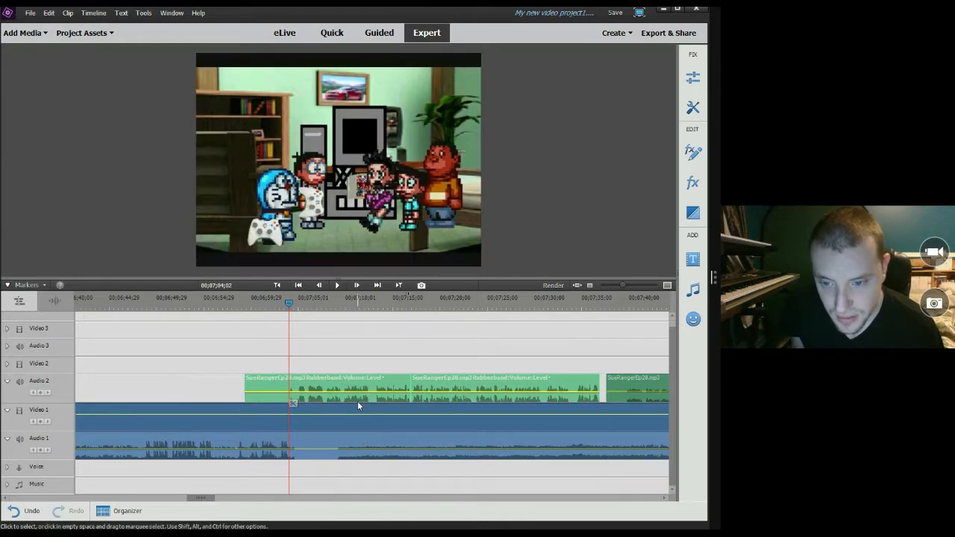
Play the shifted voice pieces from 00;07;04;02 and from 00;07;34;22 to check their timing against the dialogue
left_click(343, 287)
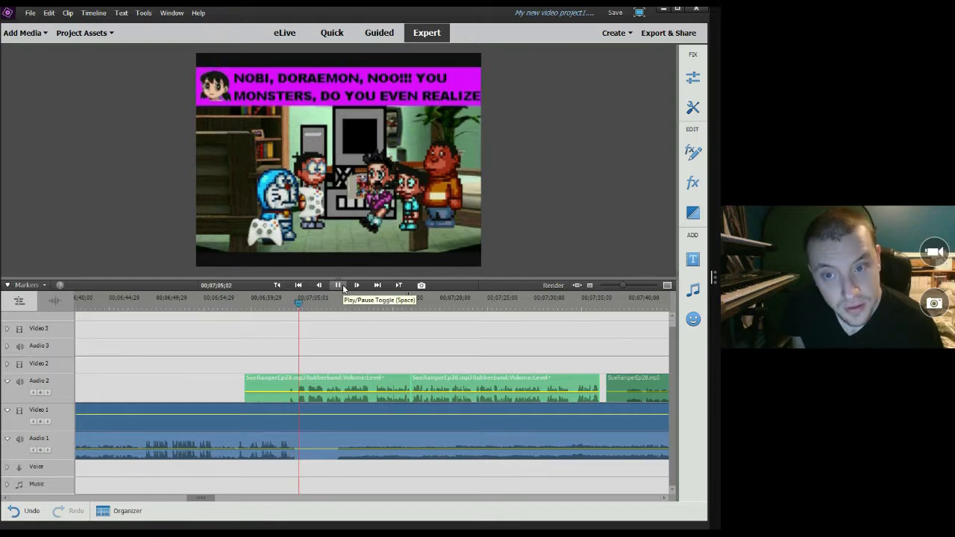
left_click(571, 298)
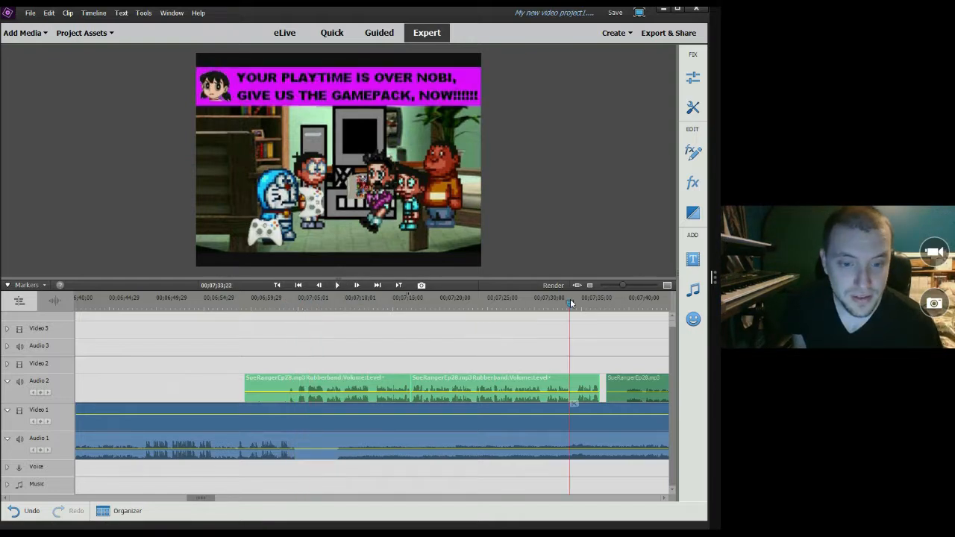
left_click_drag(577, 299, 579, 303)
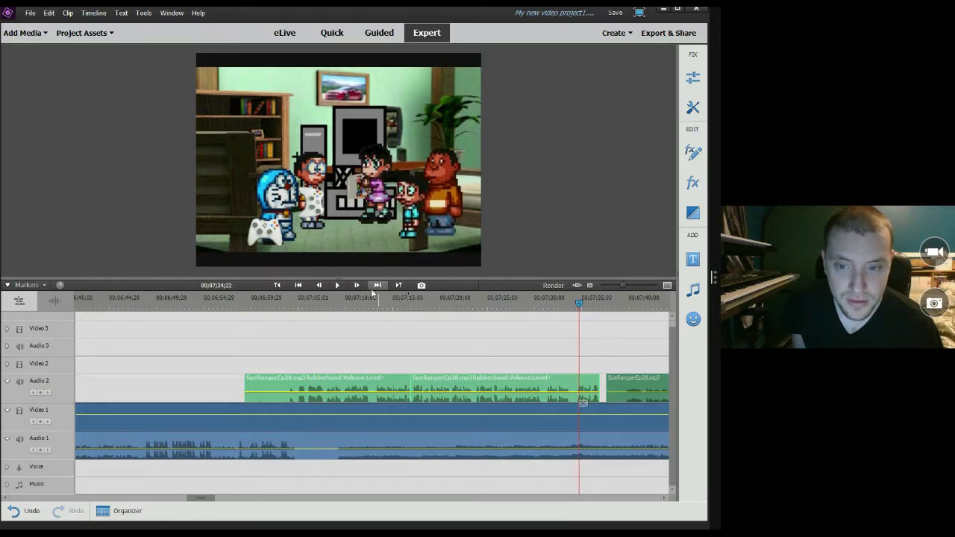
left_click(337, 286)
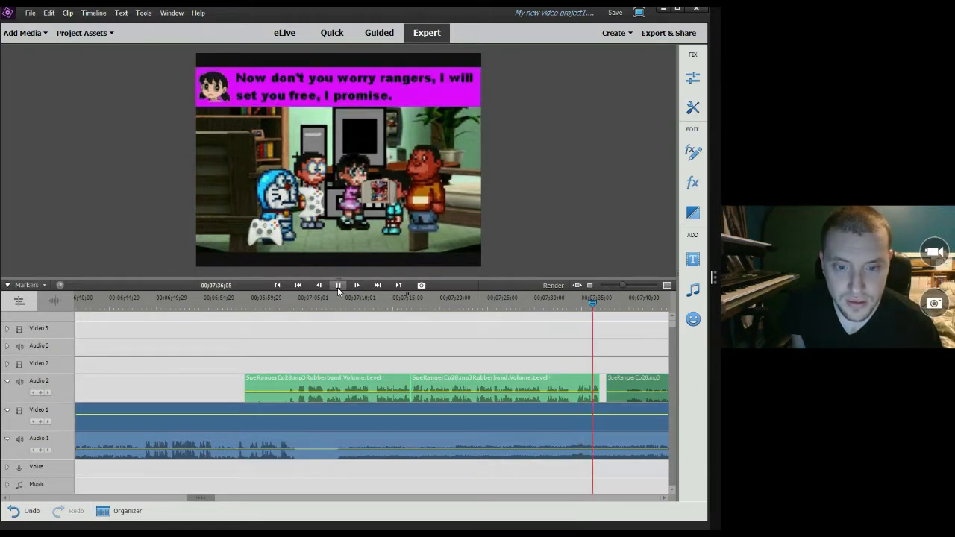
left_click(338, 287)
Split the first shifted voice piece at 00;07;12;17, cut out the pause there, and slide the following piece earlier against it
left_click(367, 306)
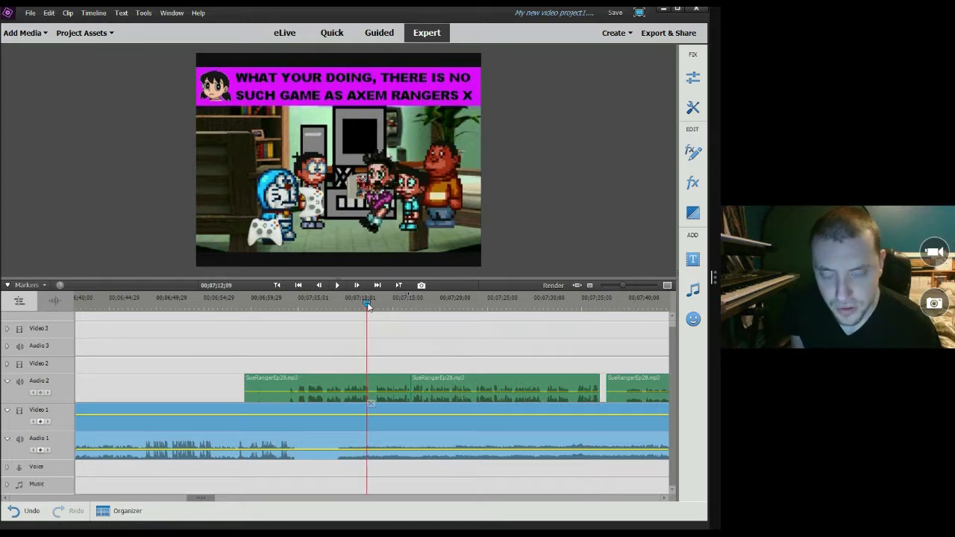
left_click_drag(367, 305, 369, 306)
left_click(388, 389)
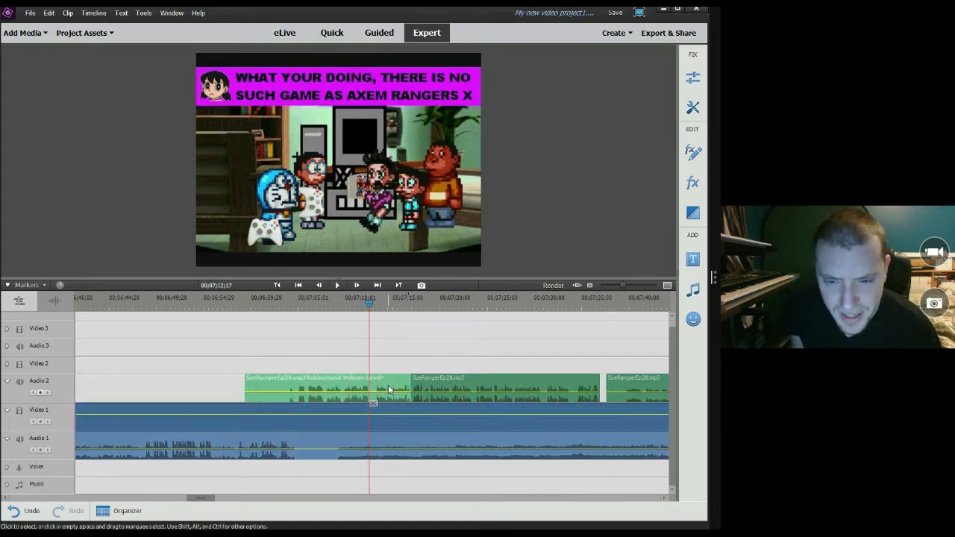
left_click(374, 404)
left_click_drag(374, 385, 436, 391)
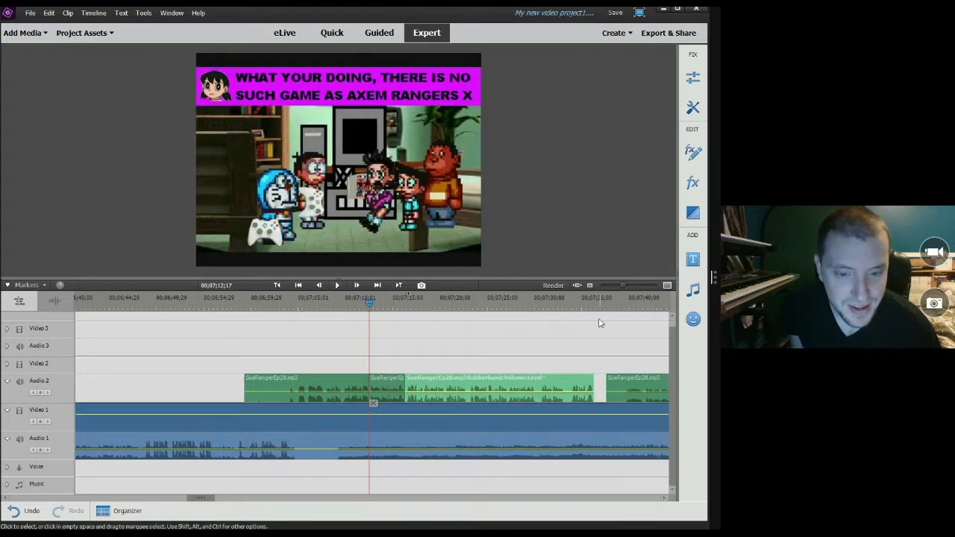
Split the voice piece at 00;07;30;05, during the "YOUR PLAYTIME IS OVER NOBI" line
left_click(539, 300)
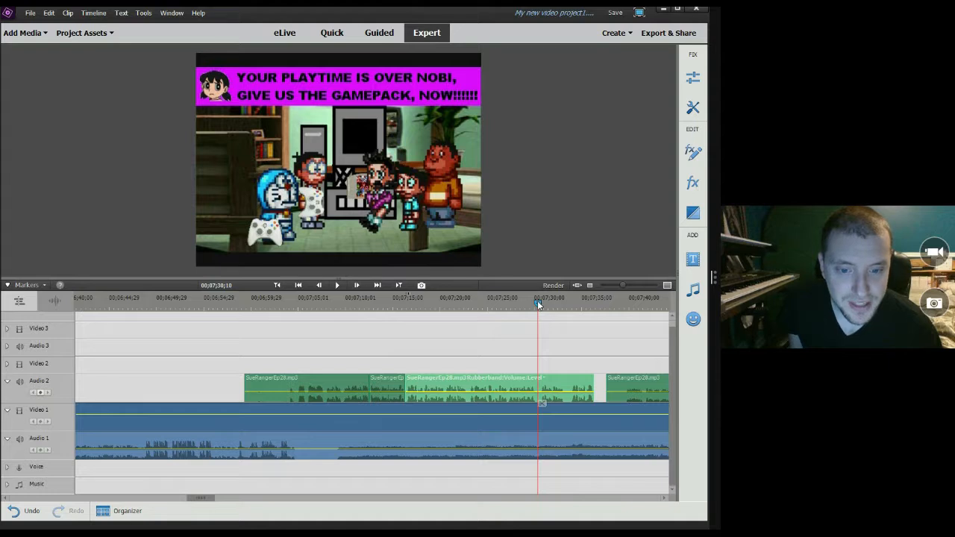
left_click_drag(538, 309, 537, 311)
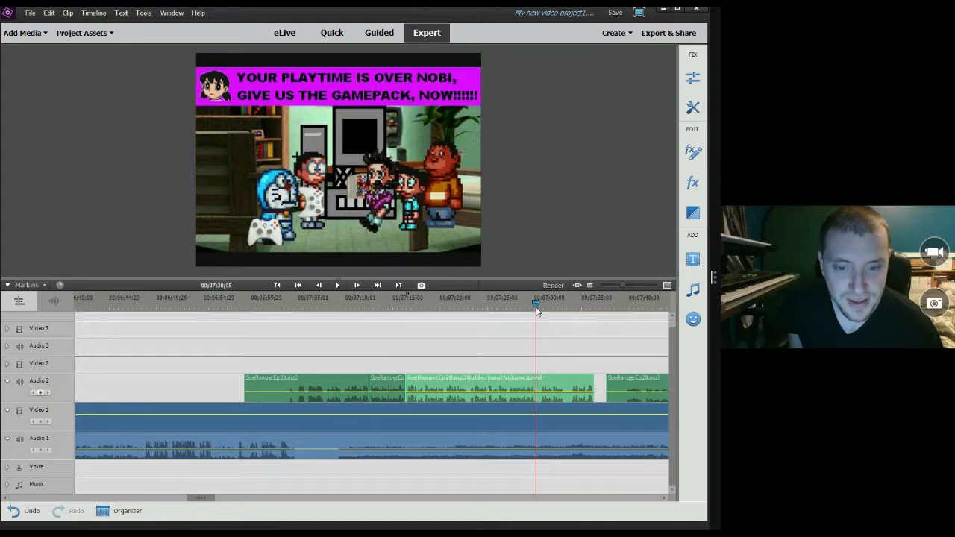
left_click(539, 403)
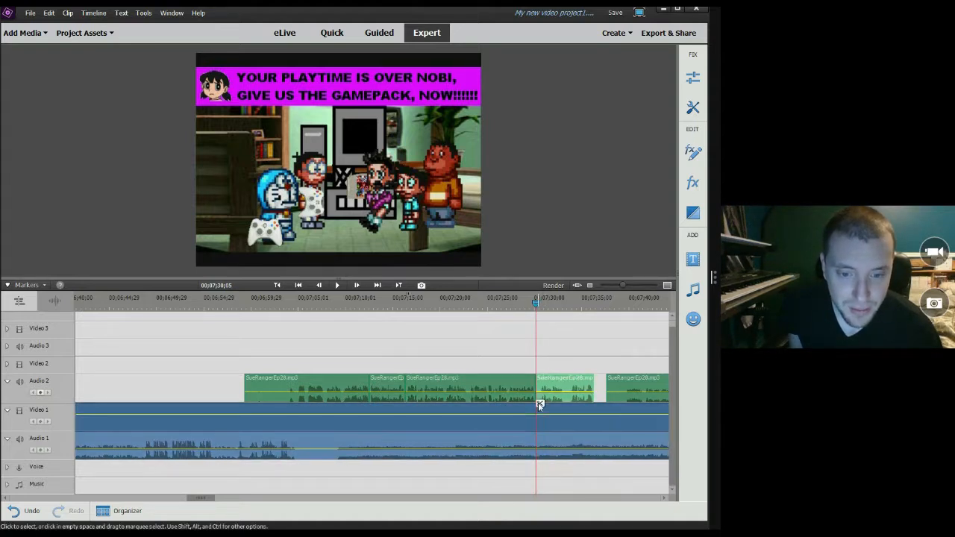
Trim the pause after the 00;07;30;05 cut, split again at 00;07;32;18, and close both gaps by sliding the remaining voice pieces earlier
left_click_drag(538, 384, 559, 386)
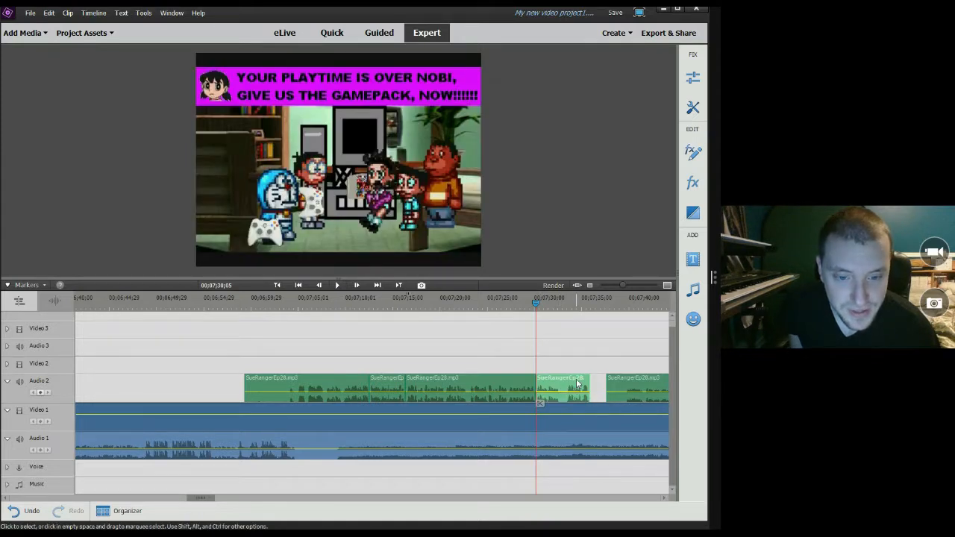
left_click(562, 305)
left_click(559, 305)
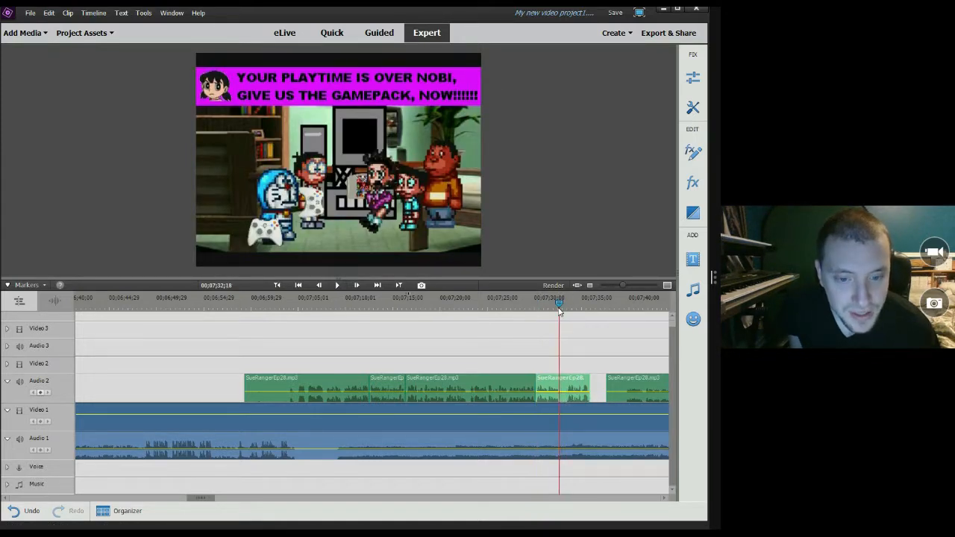
left_click(563, 404)
left_click_drag(560, 383, 579, 388)
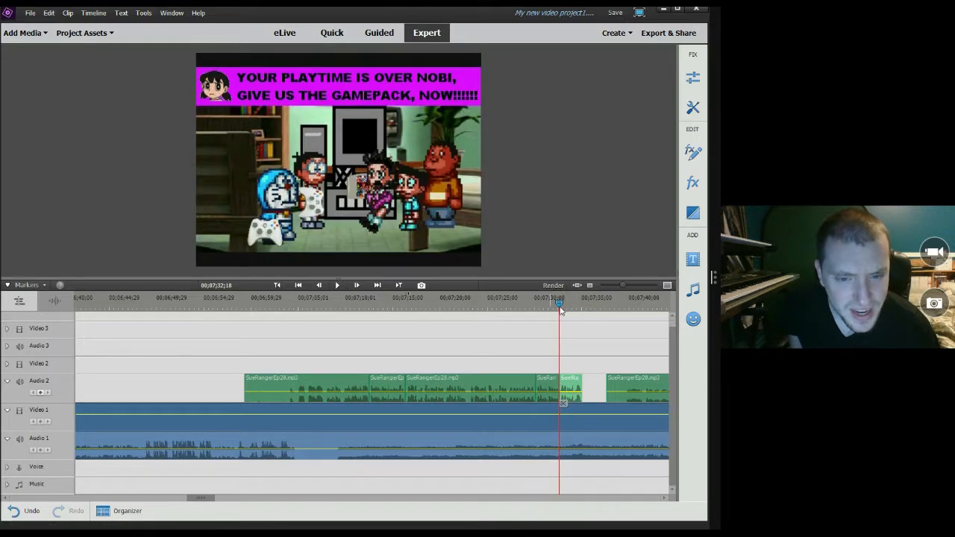
Move the voice piece after the gap earlier so it starts at 00;07;36;06, on the "Now don't you worry rangers" line
left_click_drag(561, 311, 583, 312)
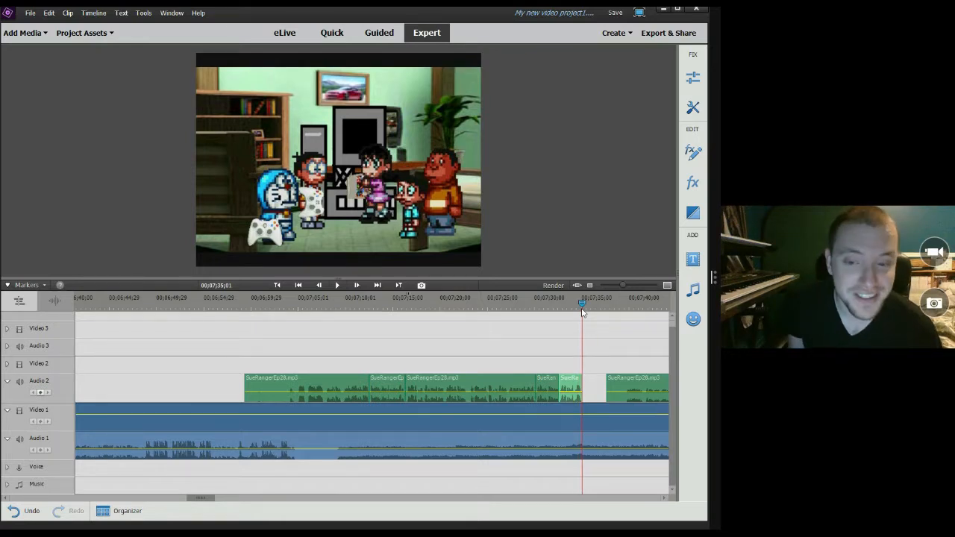
left_click_drag(583, 312, 594, 342)
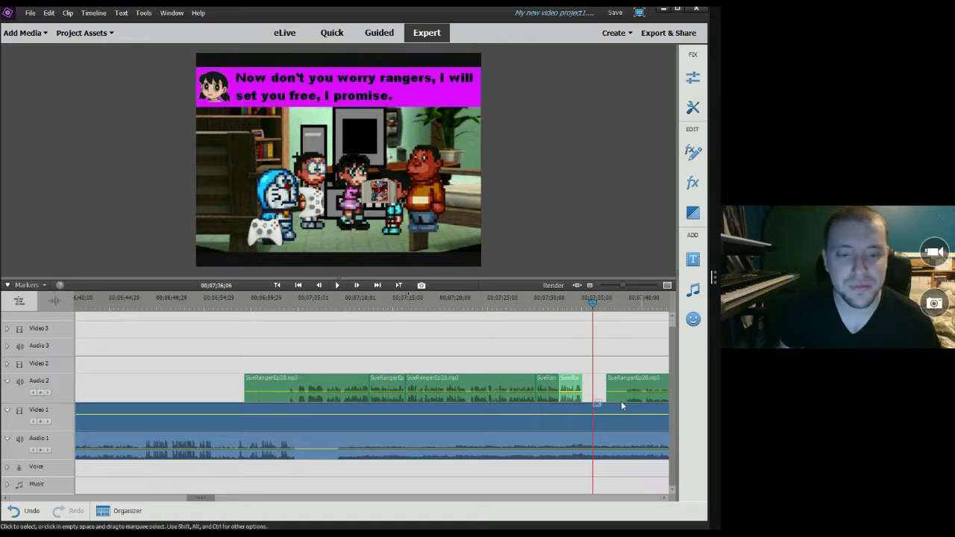
mouse_move(609, 385)
left_mouse_down()
mouse_move(633, 385)
mouse_move(611, 387)
left_mouse_up()
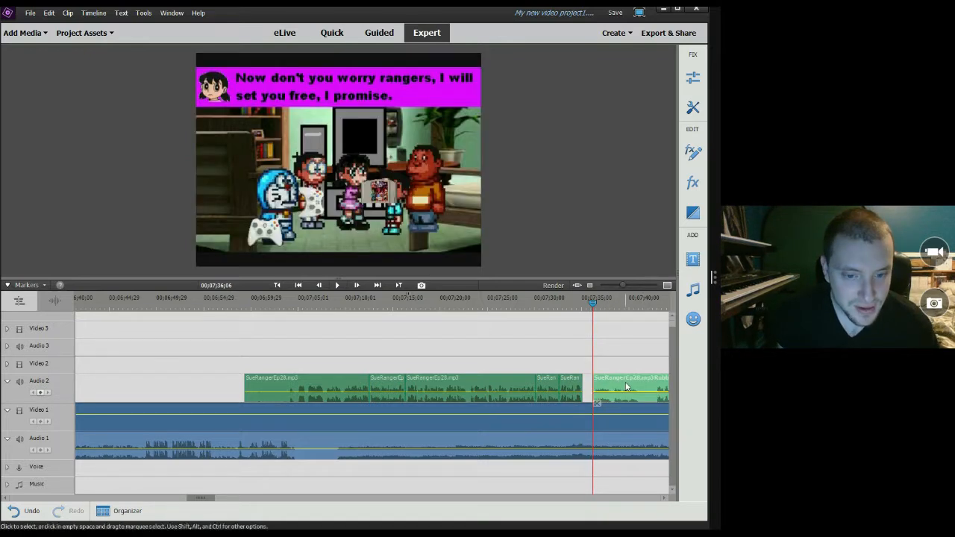
Play the moved voice piece to the end of its line and split it at 00;07;41;03
left_click(336, 285)
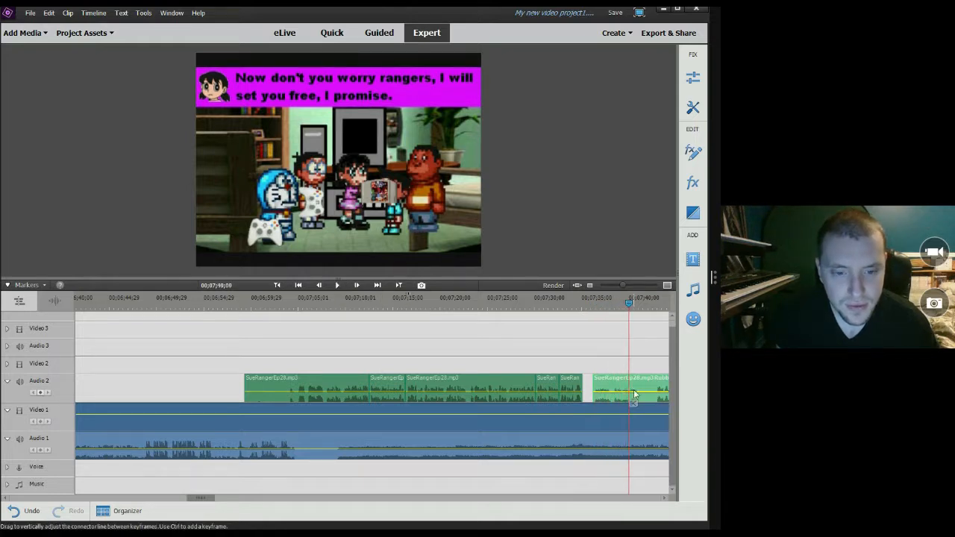
left_click(340, 284)
left_click(297, 393)
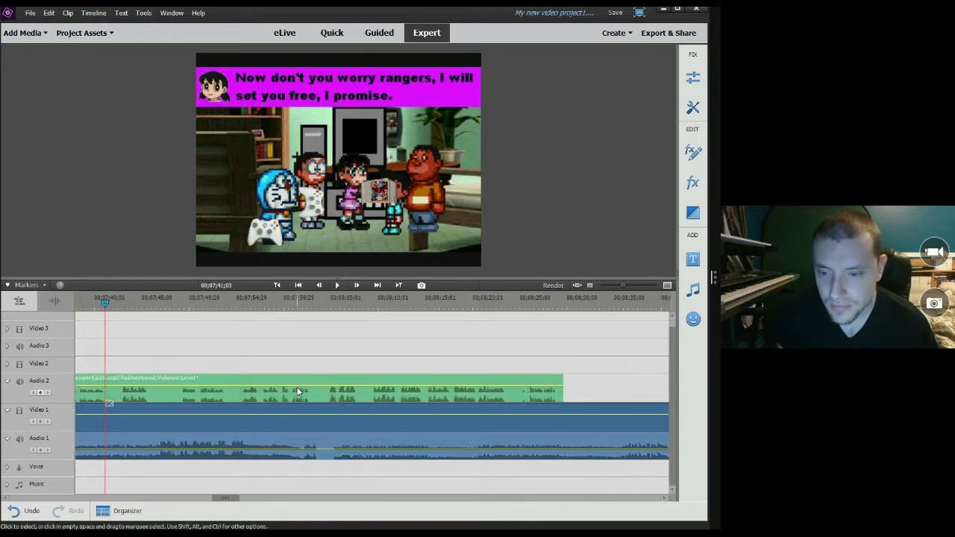
left_click(110, 405)
Apply the PitchShifter audio effect to the voice piece ending at 00;07;41;03 and set its pitch to +1 semitone
left_click_drag(218, 507, 201, 506)
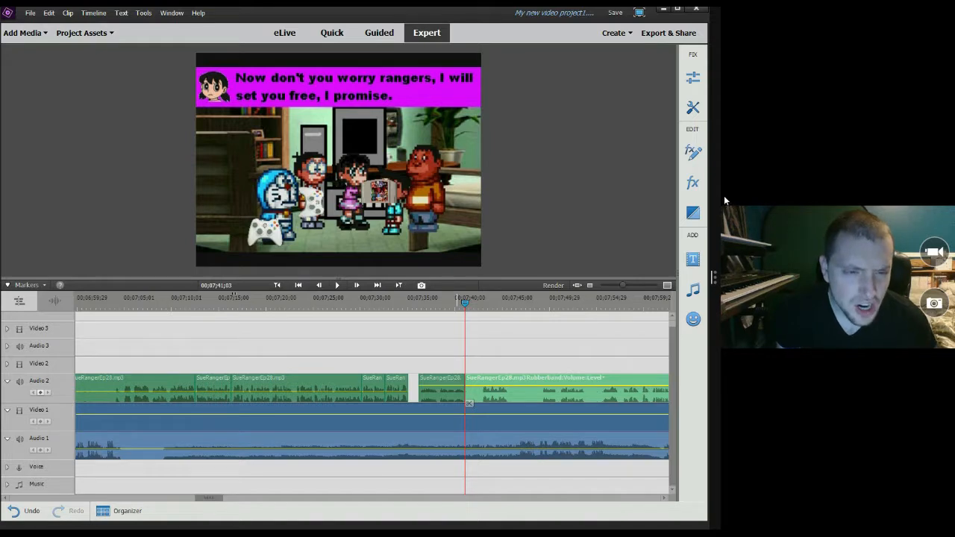
left_click(693, 152)
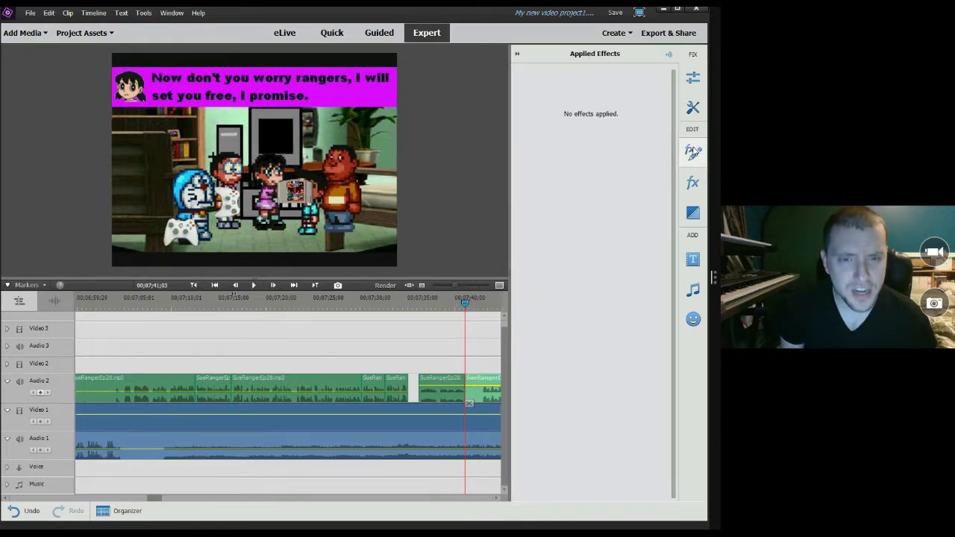
left_click(693, 182)
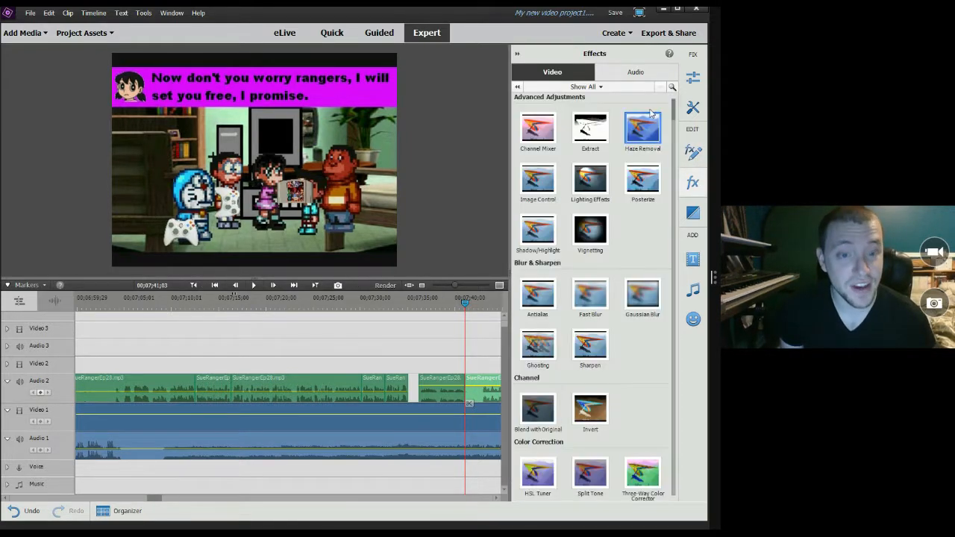
left_click(638, 71)
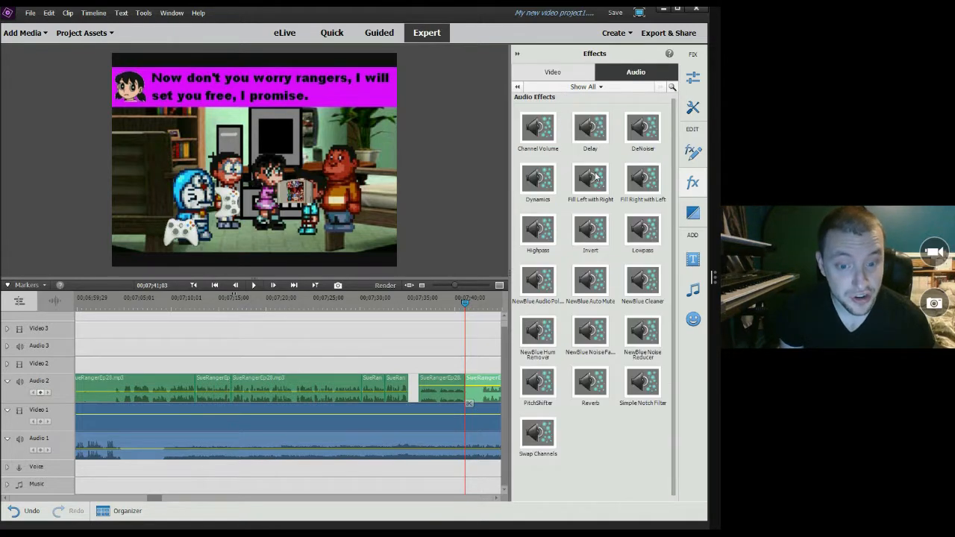
left_click_drag(538, 381, 429, 397)
left_click(520, 101)
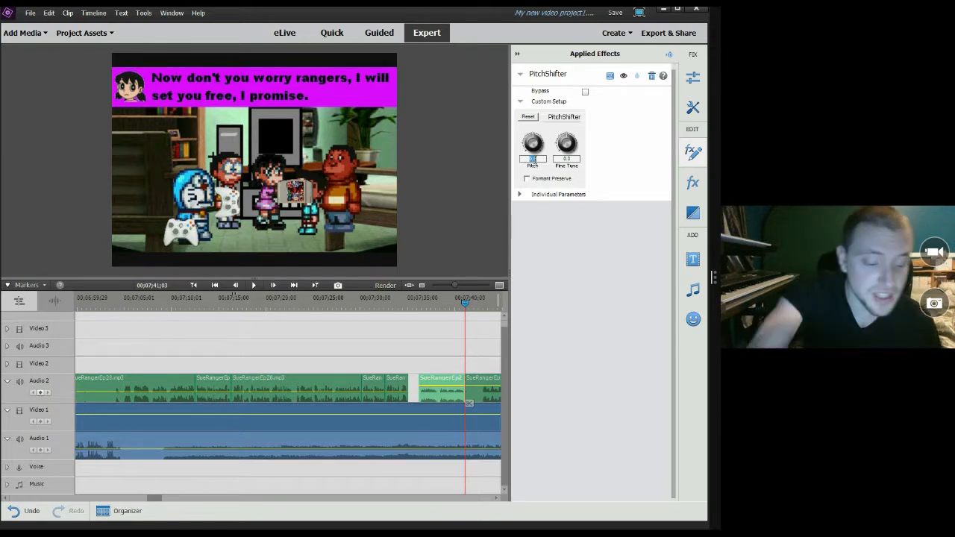
key("Return")
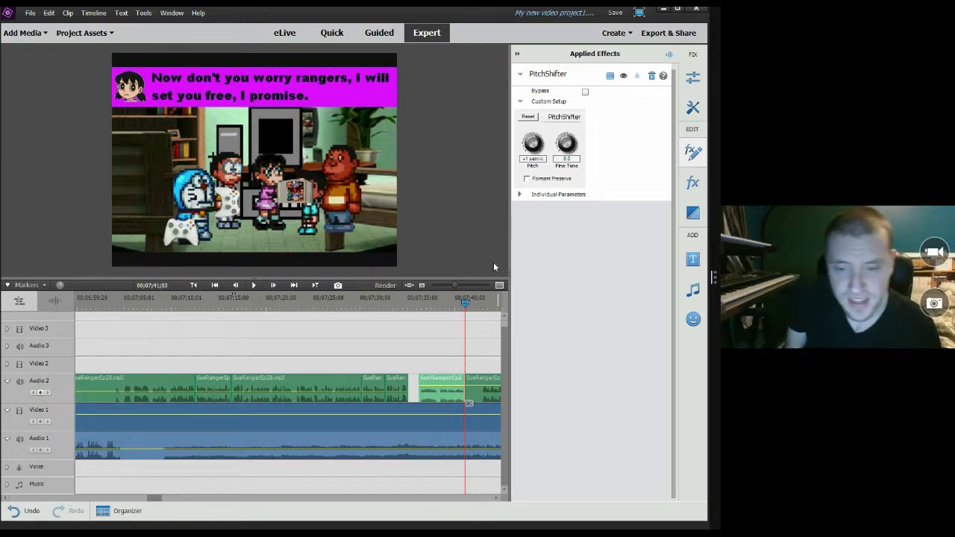
Play the pitch-shifted "Now don't you worry rangers" voice piece to check how it sounds
left_click(418, 306)
key("space")
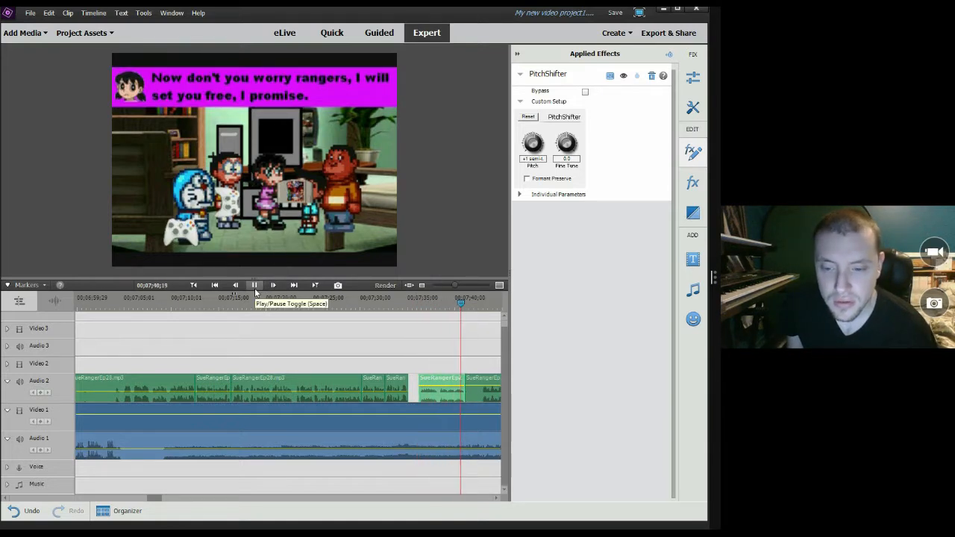
left_click(258, 420)
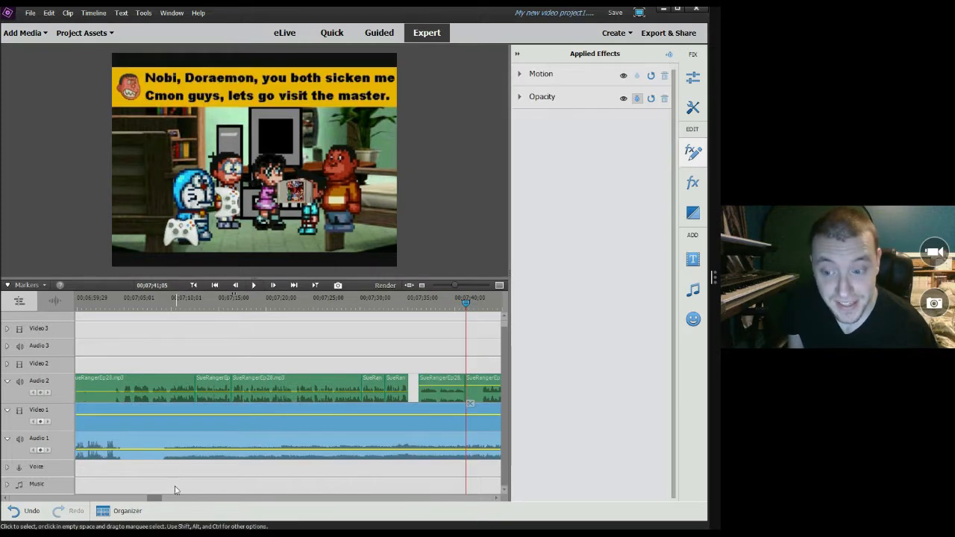
Copy the PitchShifter effect from the "Now don't you worry rangers" piece and paste it onto the voice piece just before the gap
left_click_drag(155, 498, 159, 503)
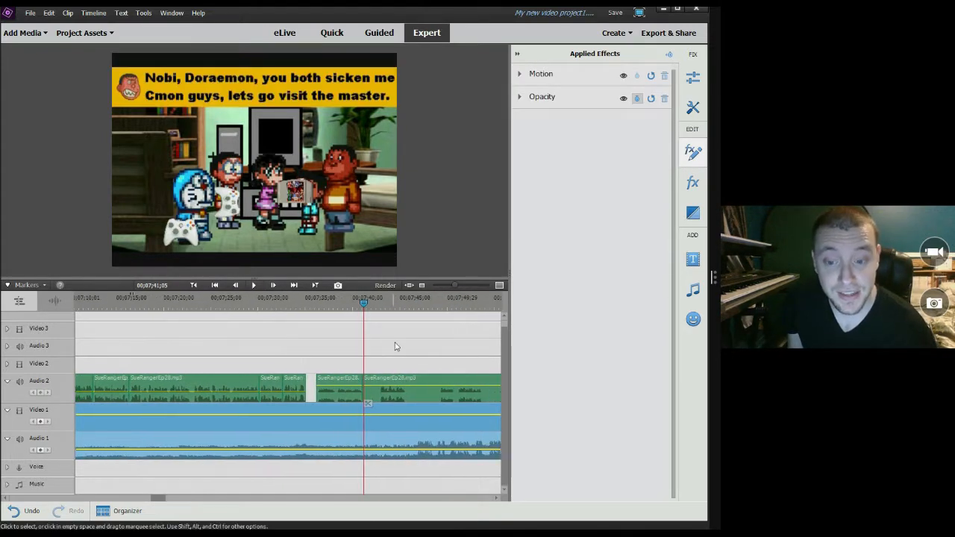
left_click(359, 400)
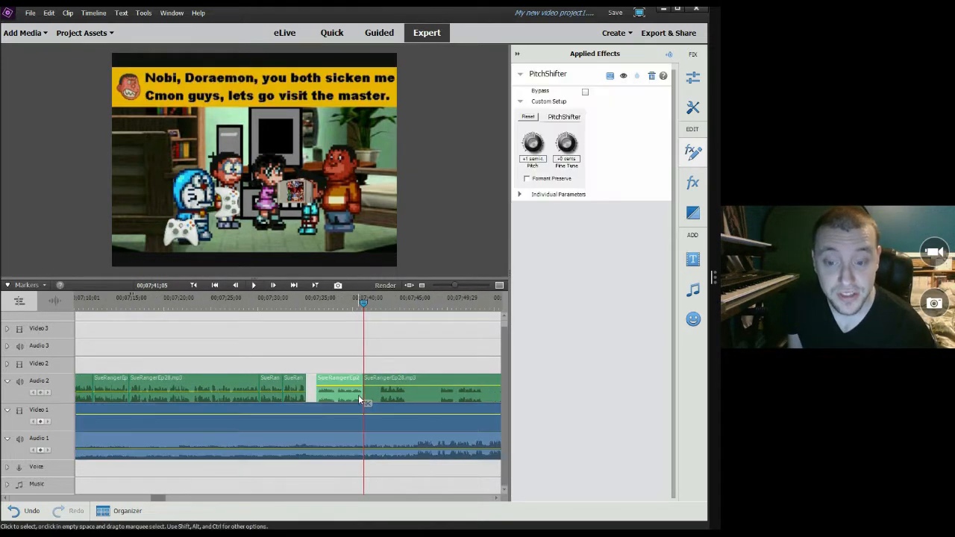
right_click(582, 82)
left_click(590, 123)
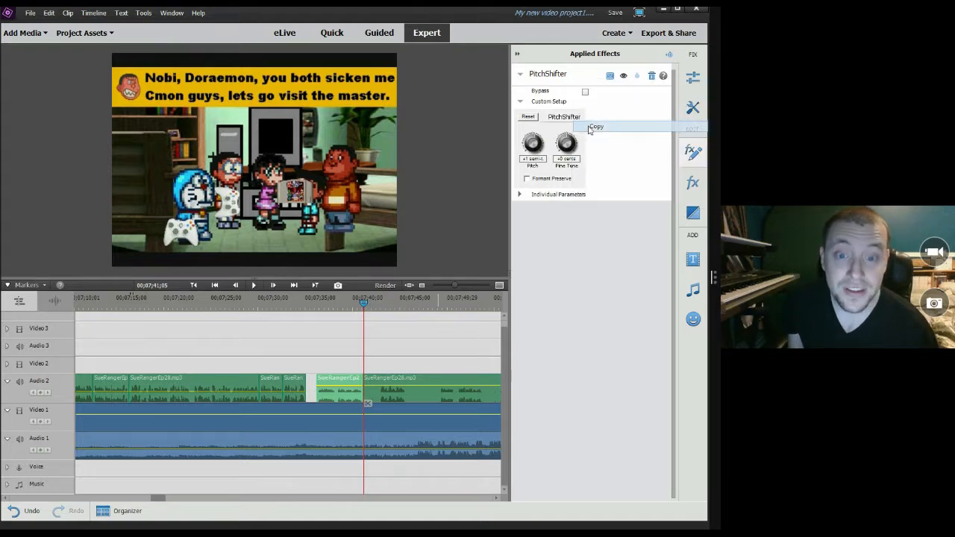
left_click(298, 383)
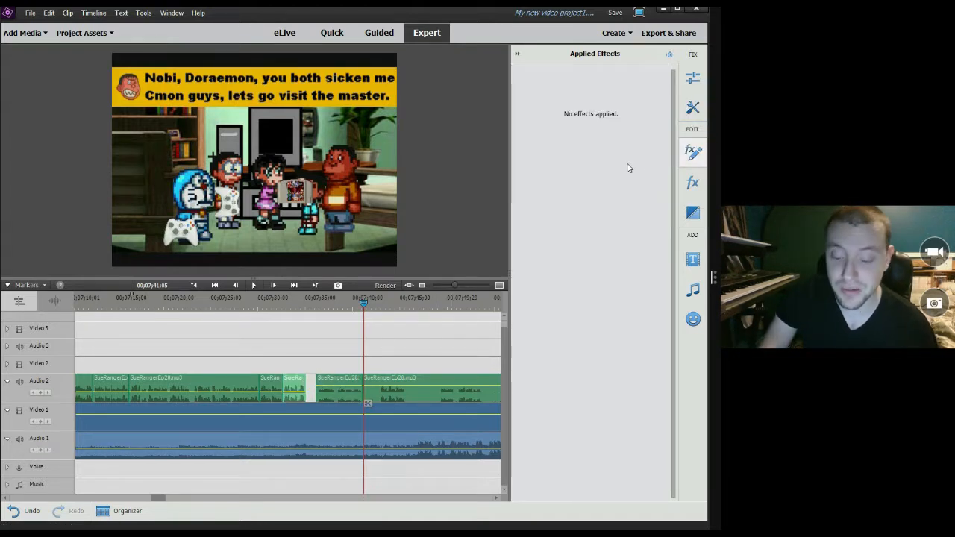
key("ctrl+v")
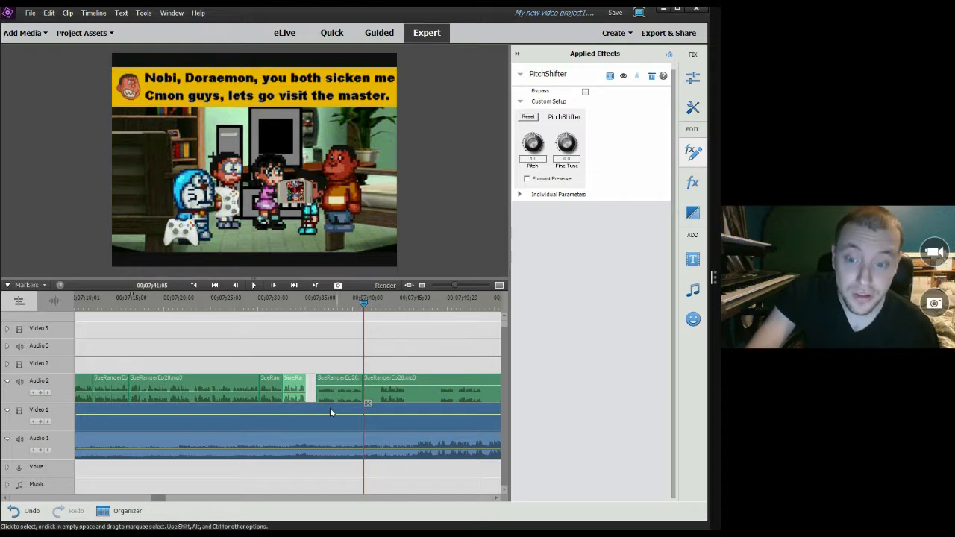
Paste the copied PitchShifter effect onto the four earlier adjoining voice pieces, back to the first one of the group
left_click(271, 383)
key("ctrl+v")
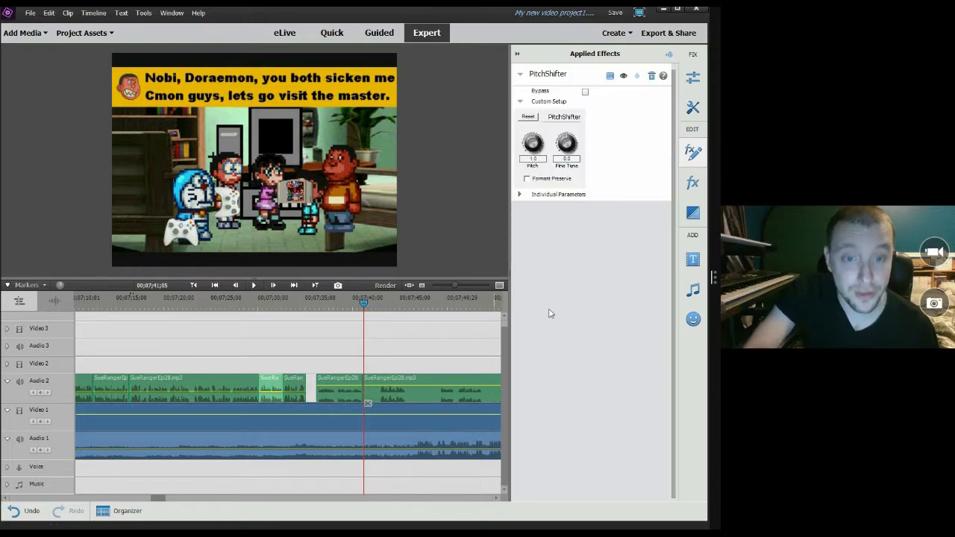
left_click(214, 383)
key("ctrl+v")
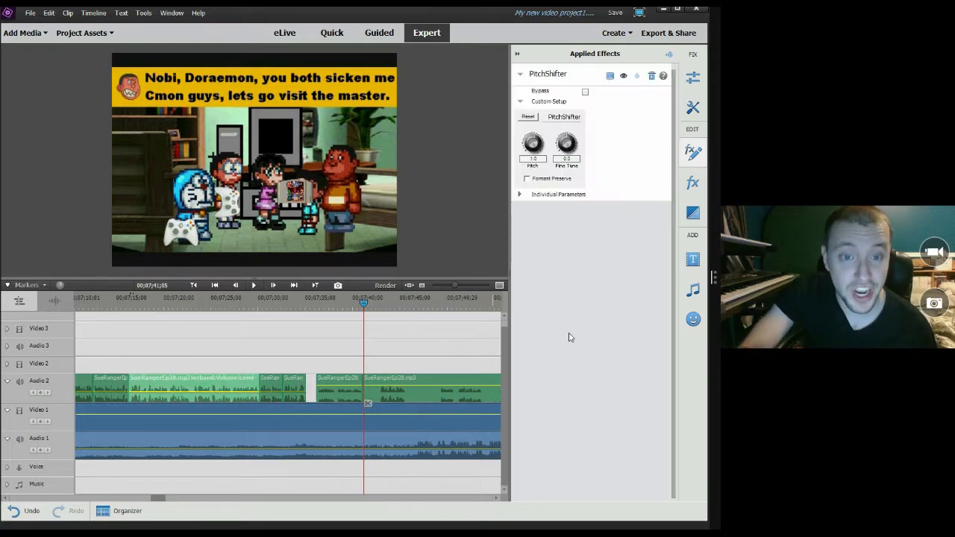
left_click_drag(163, 498, 156, 499)
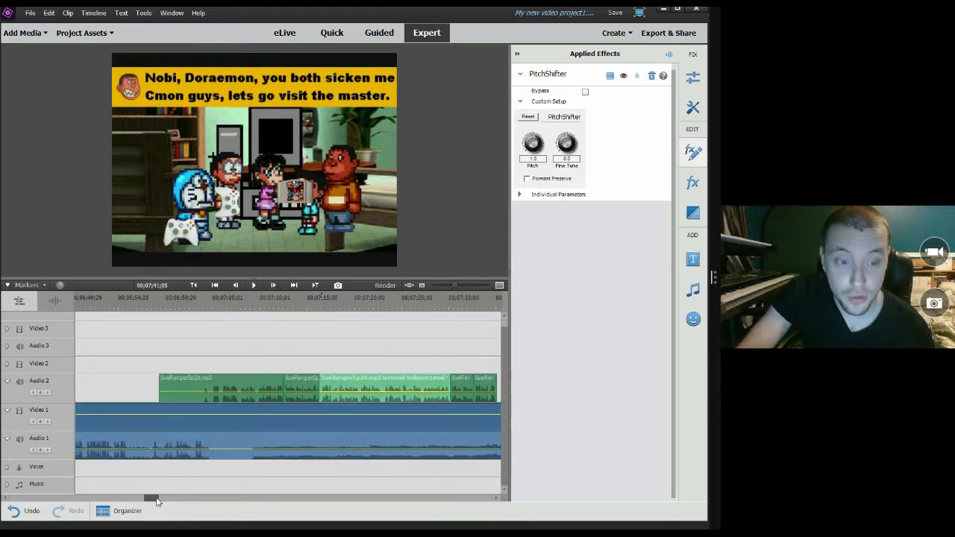
left_click(302, 387)
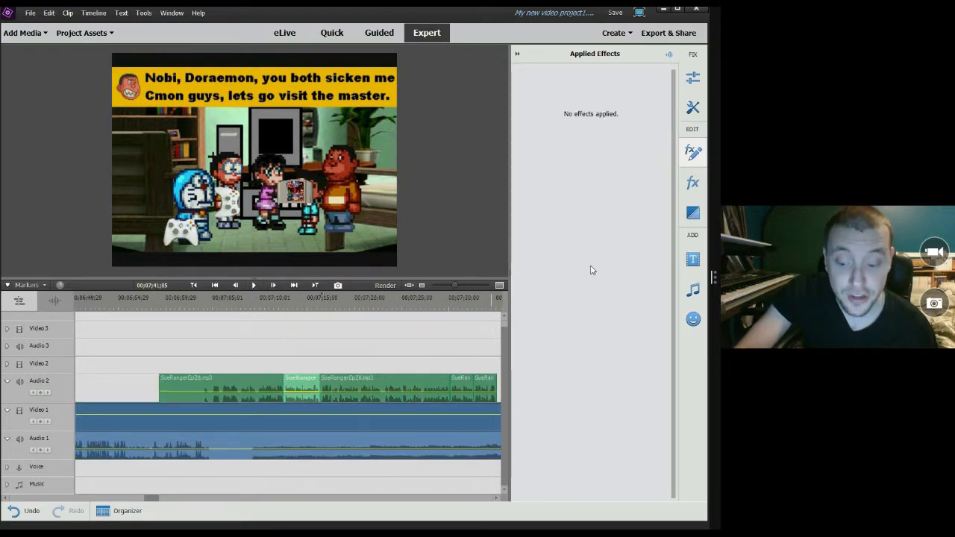
left_click(210, 388)
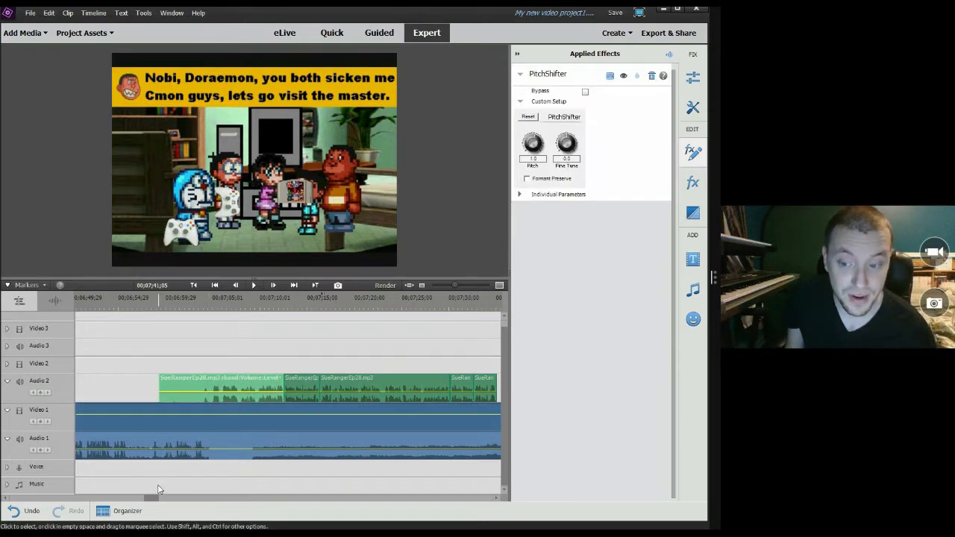
Set the playhead to 00;07;57;04, on the "Tell it to the judge you monsters." line, and move the long last voice piece later to it
left_click_drag(149, 497, 157, 497)
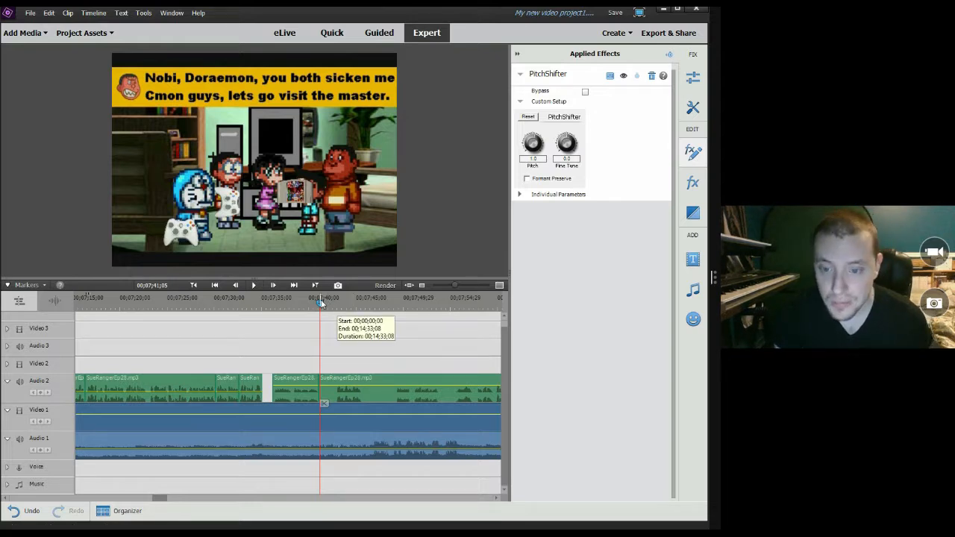
left_click_drag(321, 302, 385, 342)
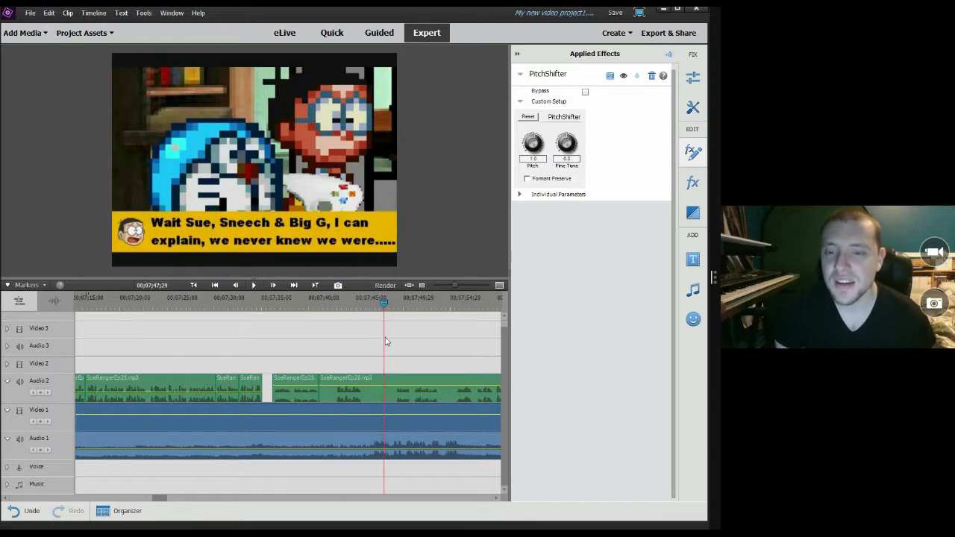
left_click(465, 394)
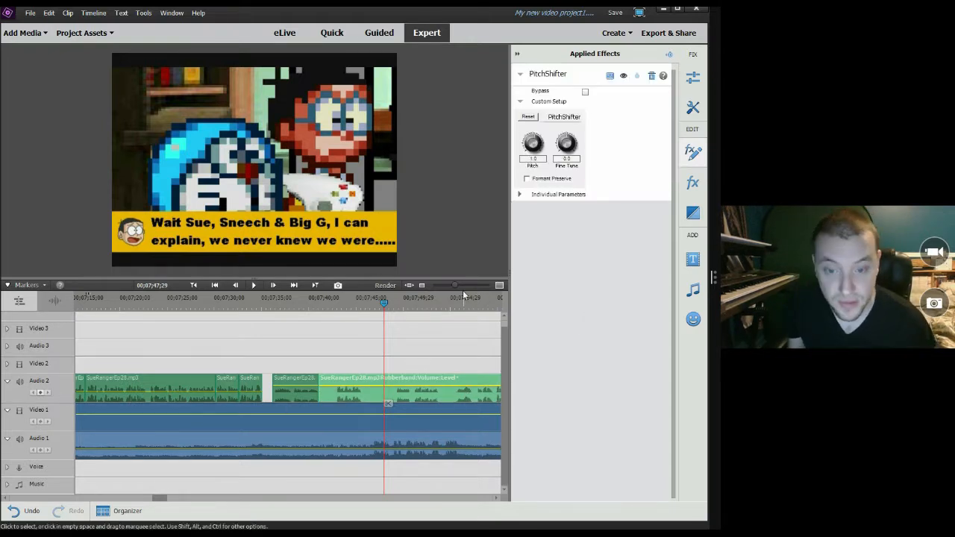
left_click_drag(456, 286, 448, 286)
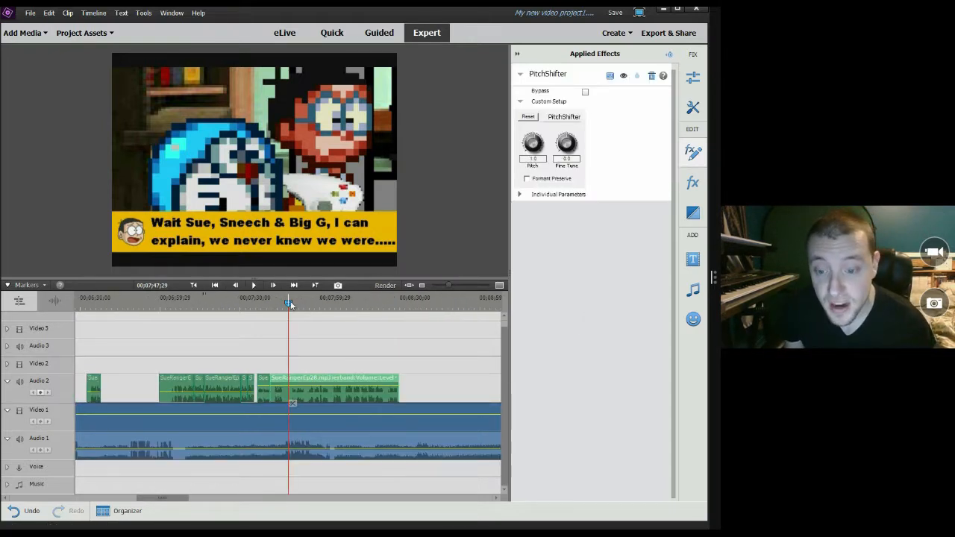
left_click_drag(289, 303, 313, 322)
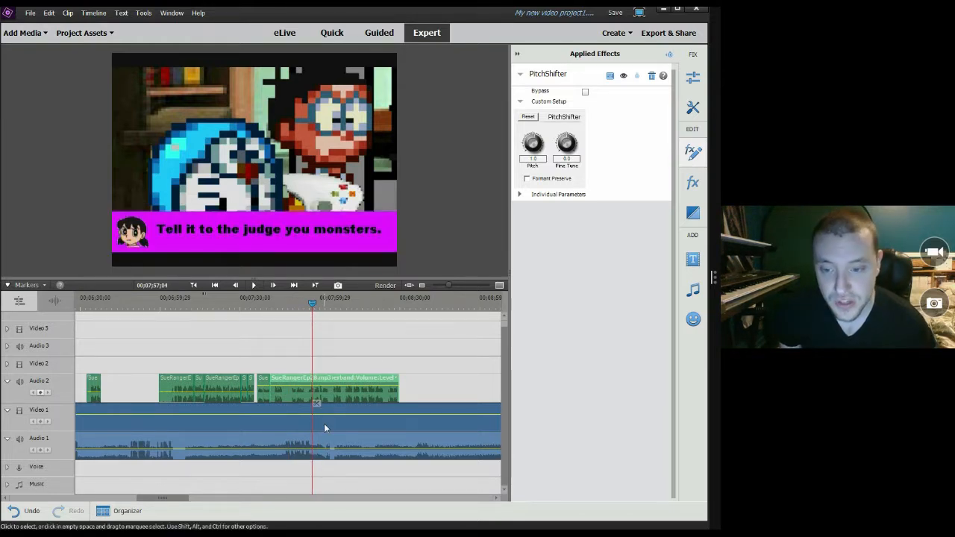
left_click_drag(330, 403, 369, 398)
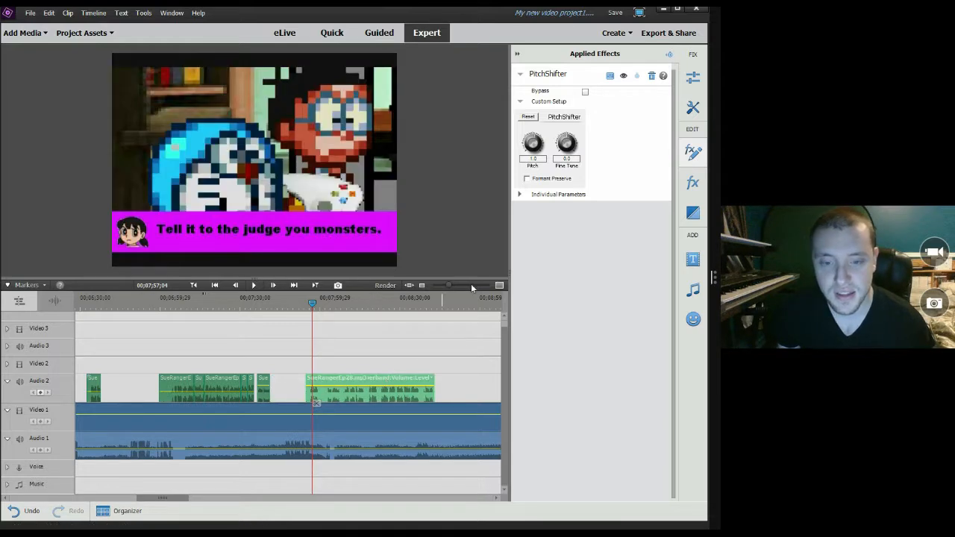
Nudge the last voice piece slightly later so its speech begins at 00;07;57;04, and play the line to check its timing
left_click(451, 286)
left_click_drag(451, 286, 462, 286)
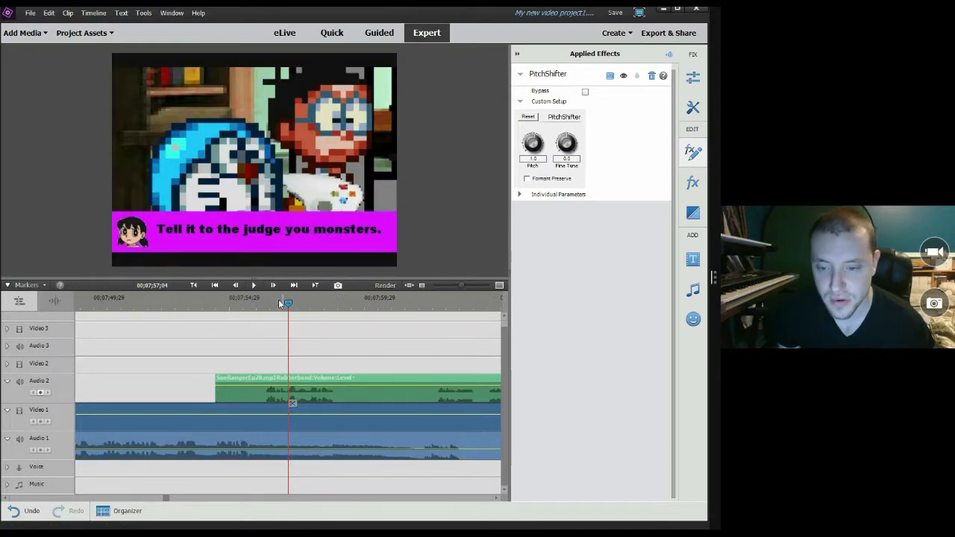
mouse_move(289, 306)
left_mouse_down()
mouse_move(258, 307)
mouse_move(289, 315)
left_mouse_up()
mouse_move(331, 392)
left_mouse_down()
mouse_move(359, 393)
mouse_move(347, 396)
left_mouse_up()
left_click(254, 285)
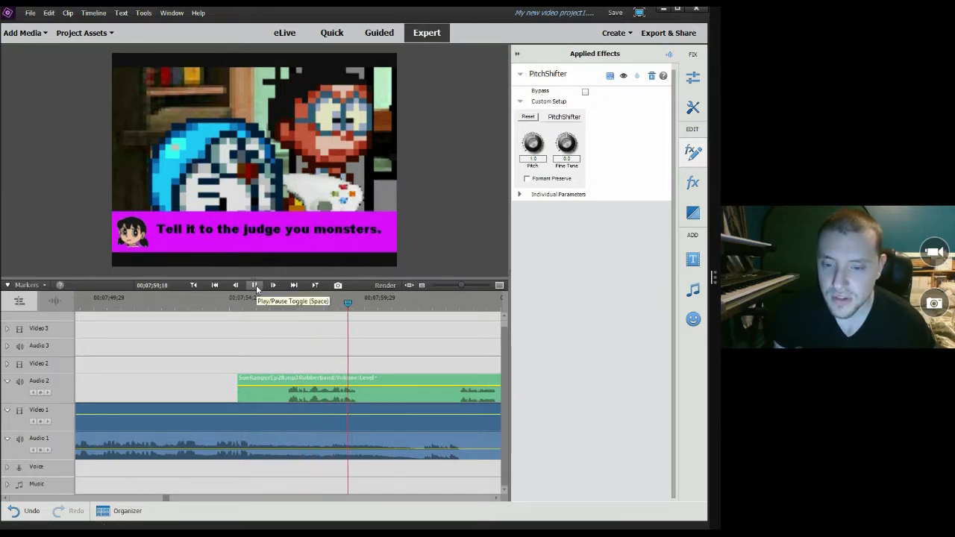
left_click(256, 285)
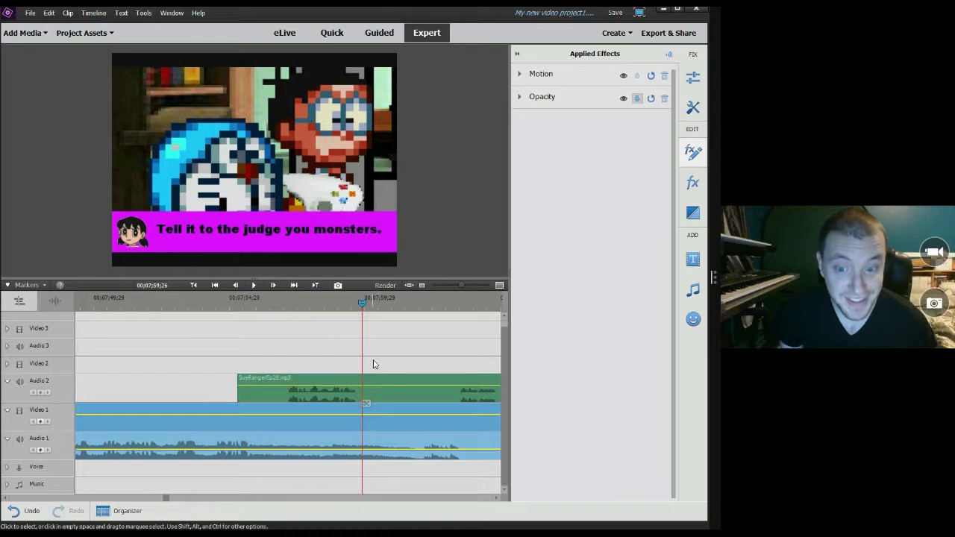
Split the long last voice piece at 00;07;59;26 and move its later part so the speech begins at 00;08;16;04, on the "Master Titanium" line
left_click(391, 391)
left_click(366, 404)
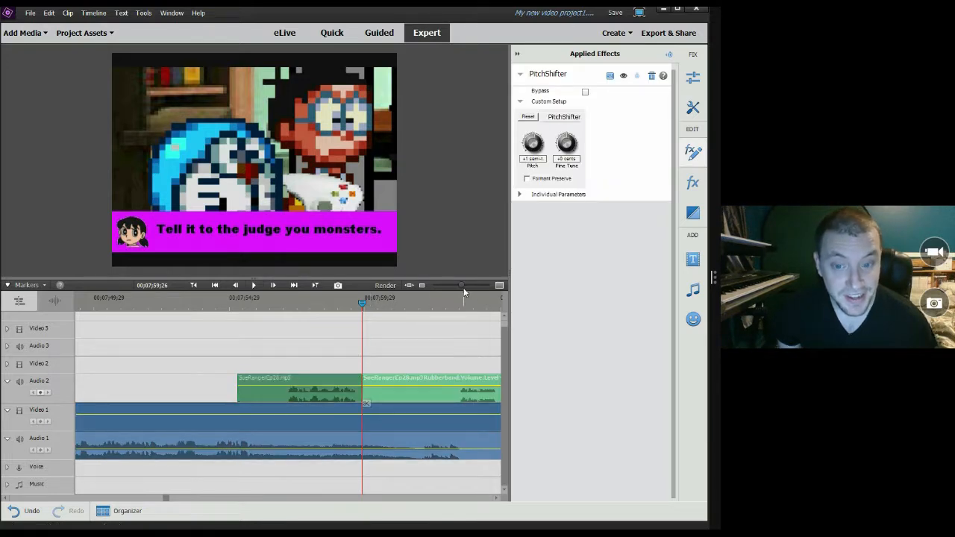
left_click_drag(462, 286, 449, 287)
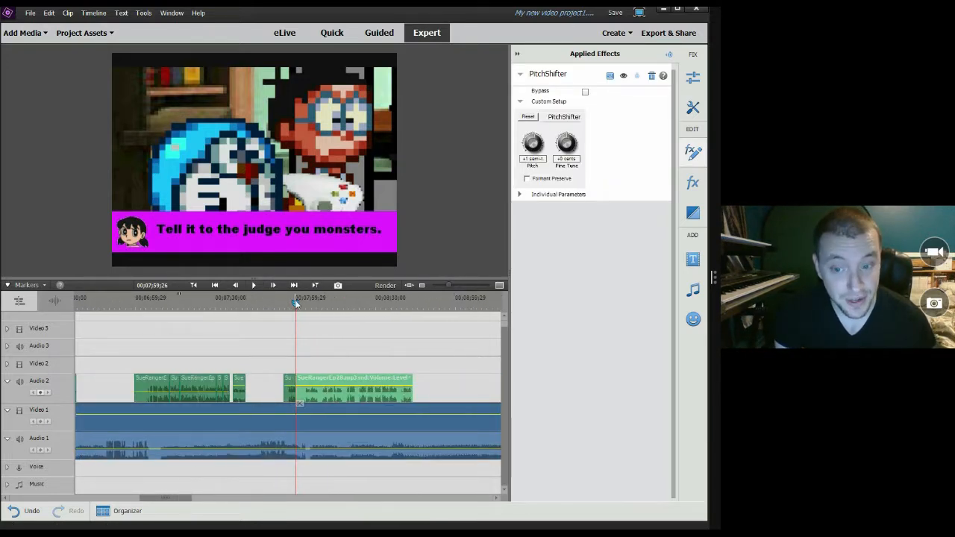
left_click_drag(296, 302, 306, 231)
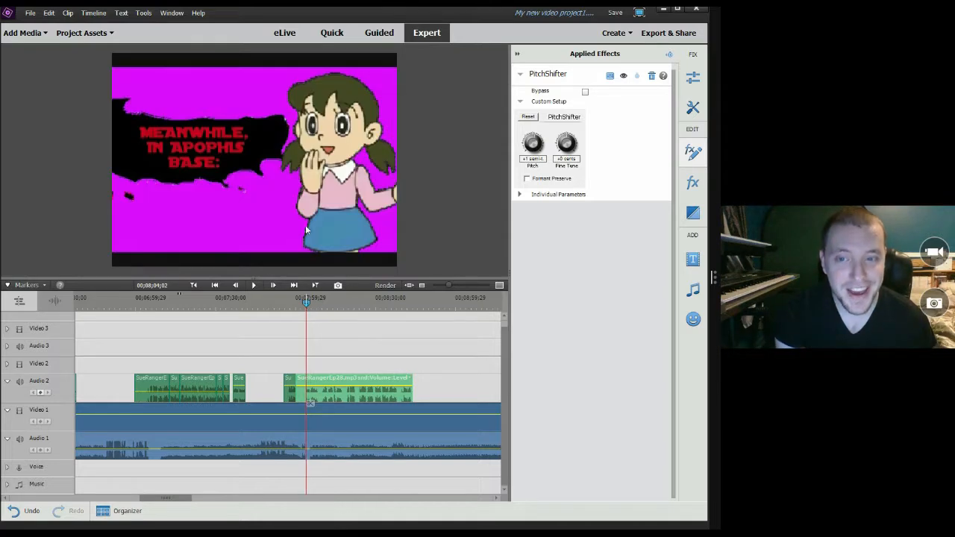
left_click(306, 307)
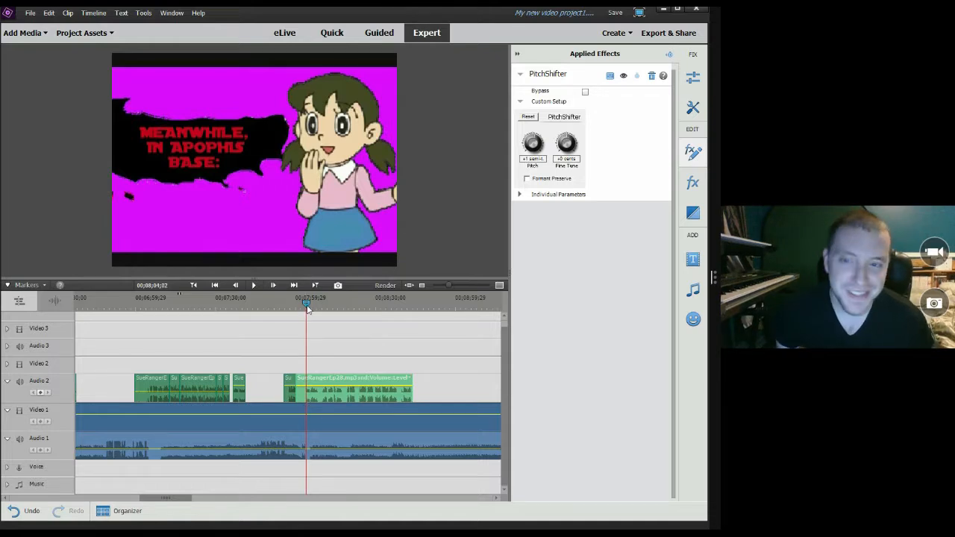
left_click_drag(308, 311, 338, 345)
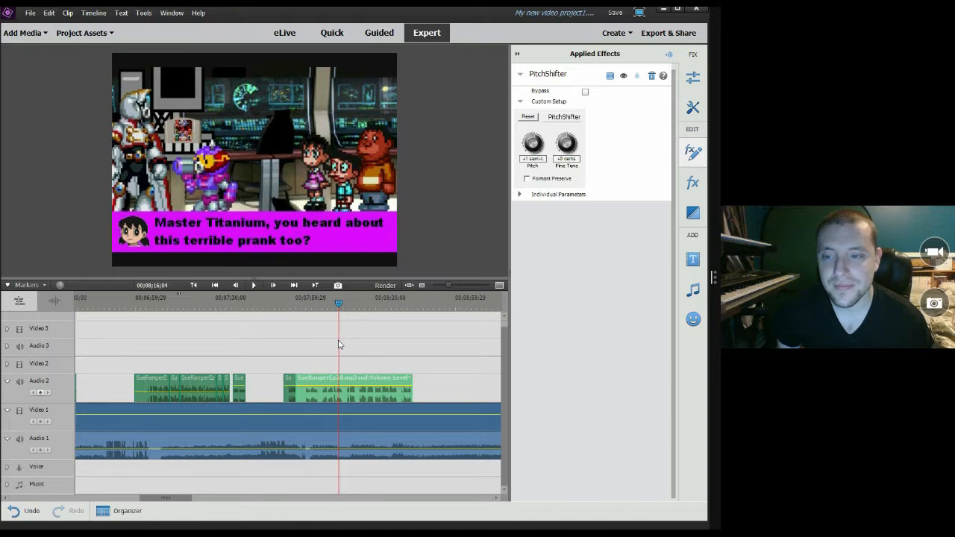
left_click(364, 405)
left_click_drag(366, 403, 394, 396)
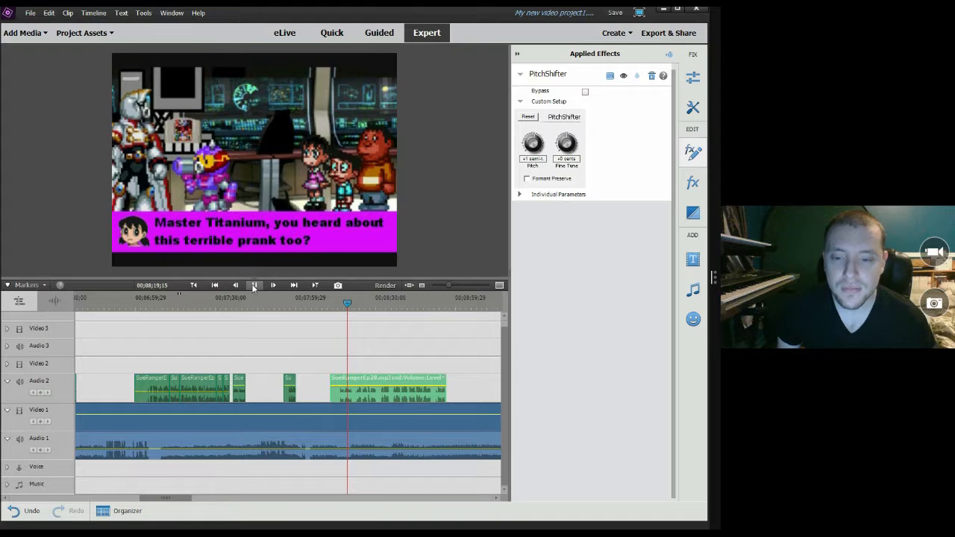
Split the last voice piece at 00;08;21;12, where the "Damn straight" line shows, and move its later part to 00;08;31;00
left_click(459, 415)
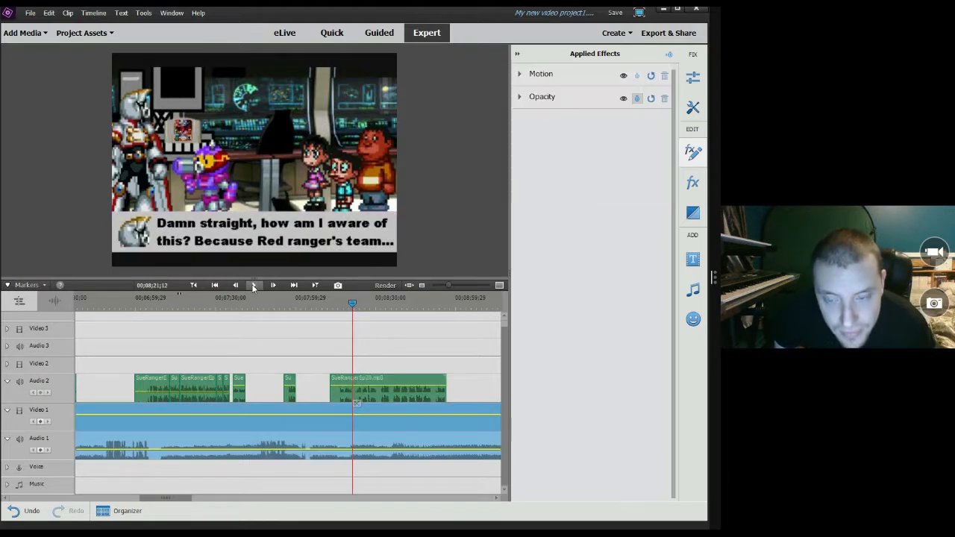
left_click(409, 401)
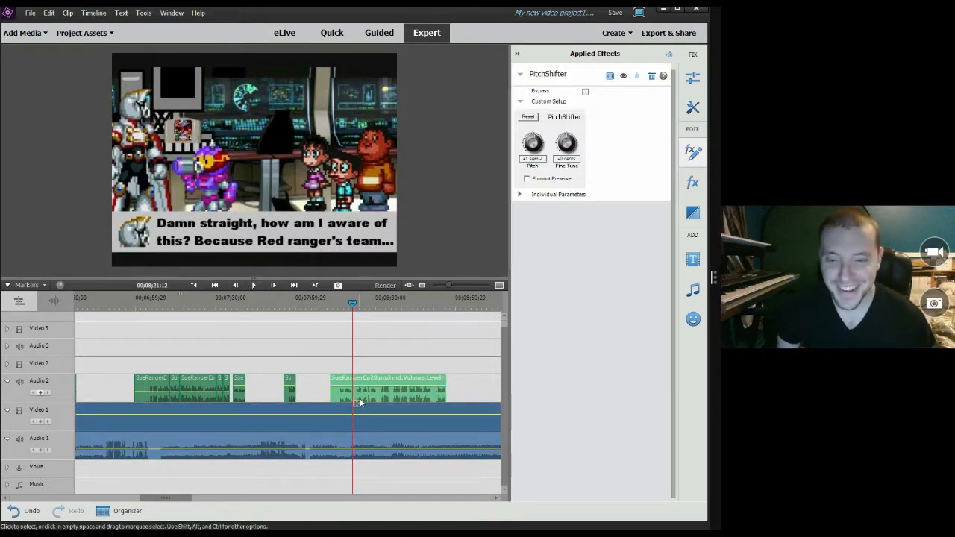
left_click(356, 404)
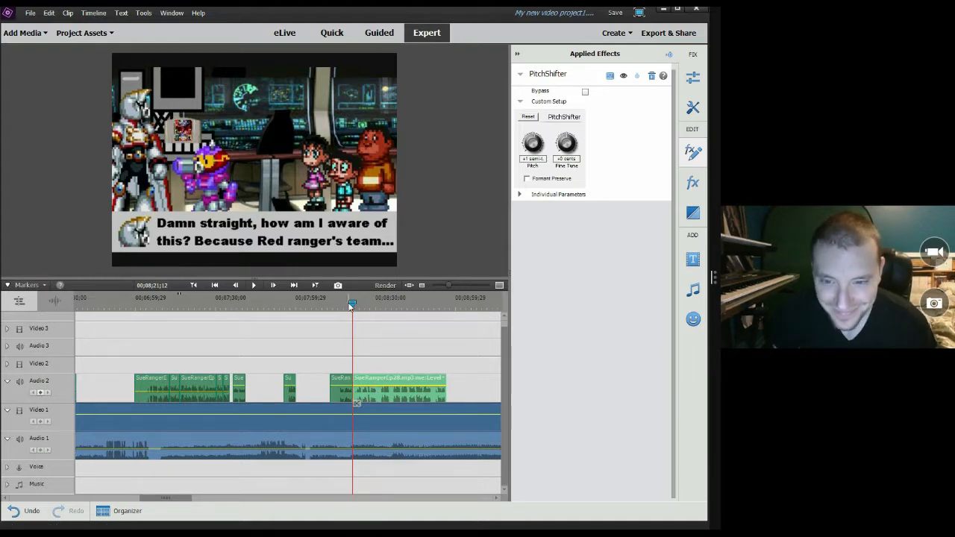
left_click_drag(353, 304, 379, 336)
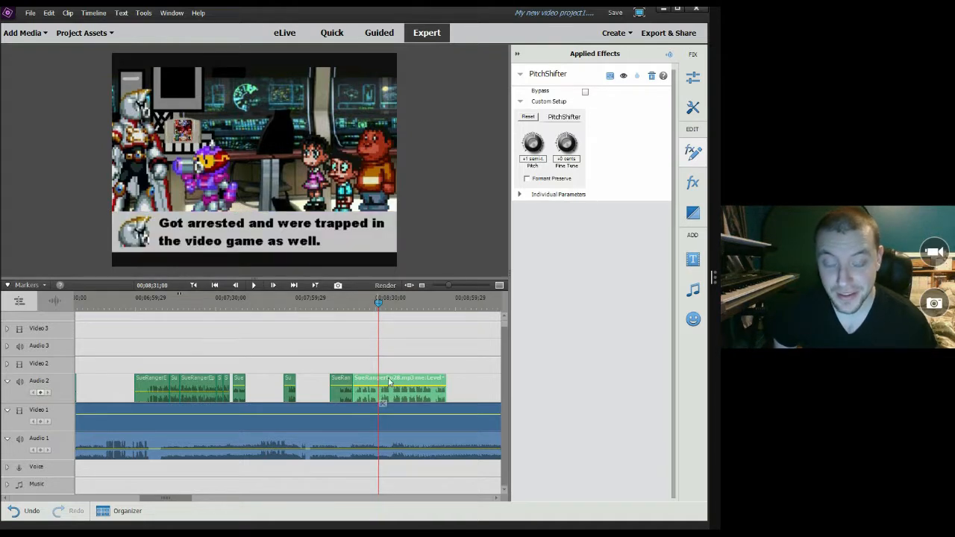
left_click_drag(420, 398, 447, 398)
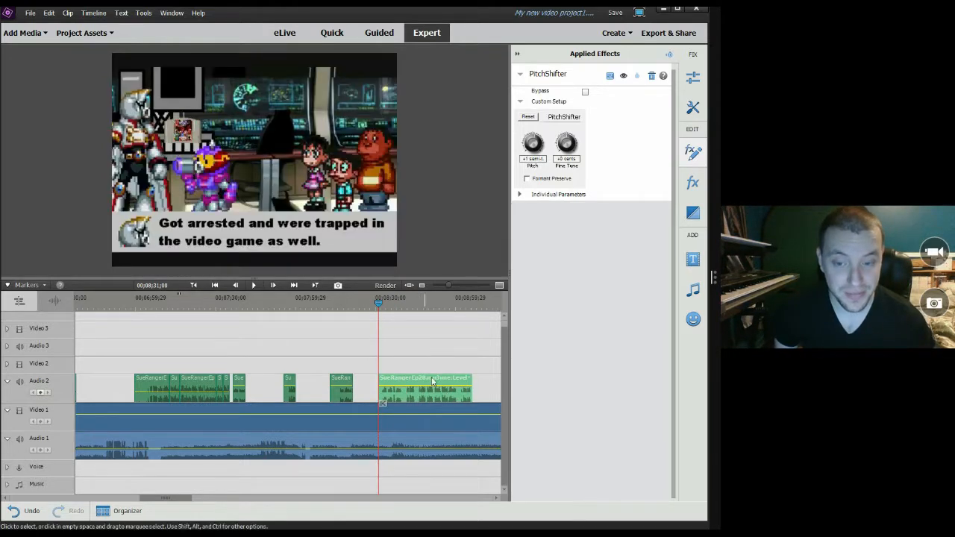
Play the approach to the last voice piece and move that piece earlier so its speech begins at 00;08;29;10
left_click_drag(451, 285, 460, 286)
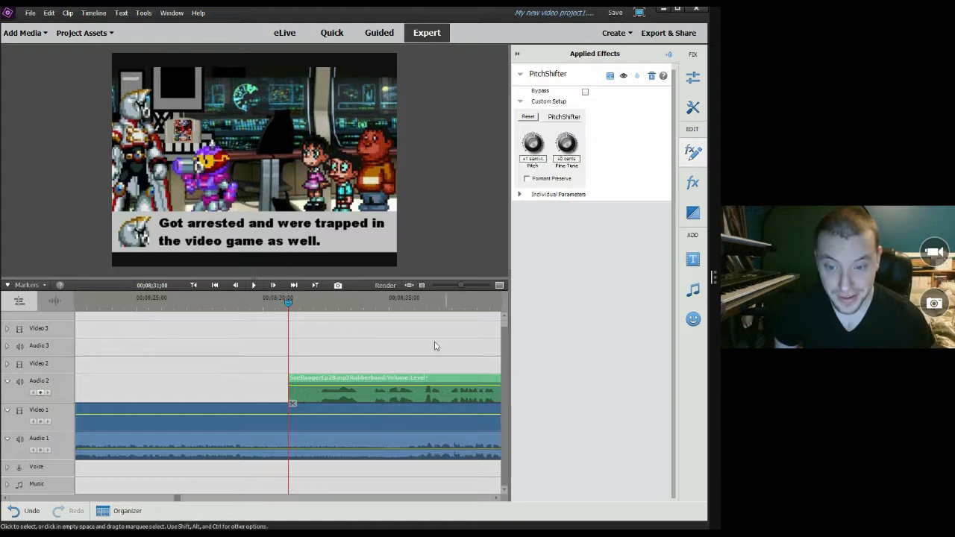
left_click(214, 302)
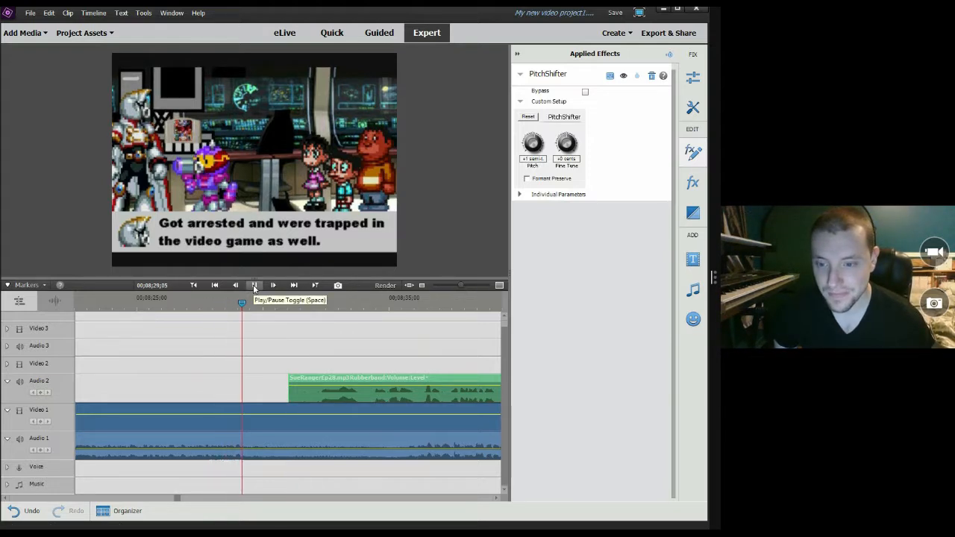
left_click(254, 288)
left_click(353, 401)
left_click_drag(351, 402, 281, 392)
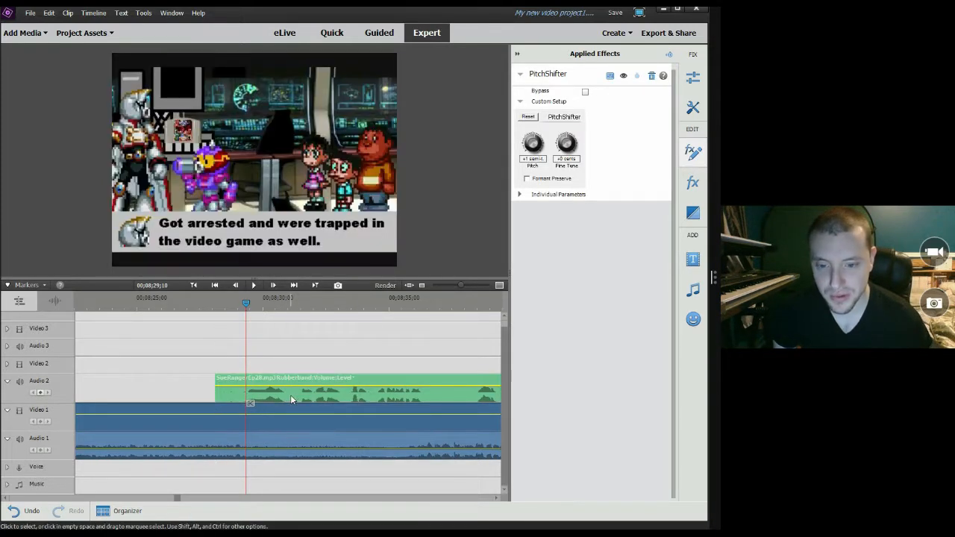
Split the last voice piece at 00;08;38;13 and move its later part to 00;08;44;23, on the "RED, VOID, RANGERS" line
left_click(254, 287)
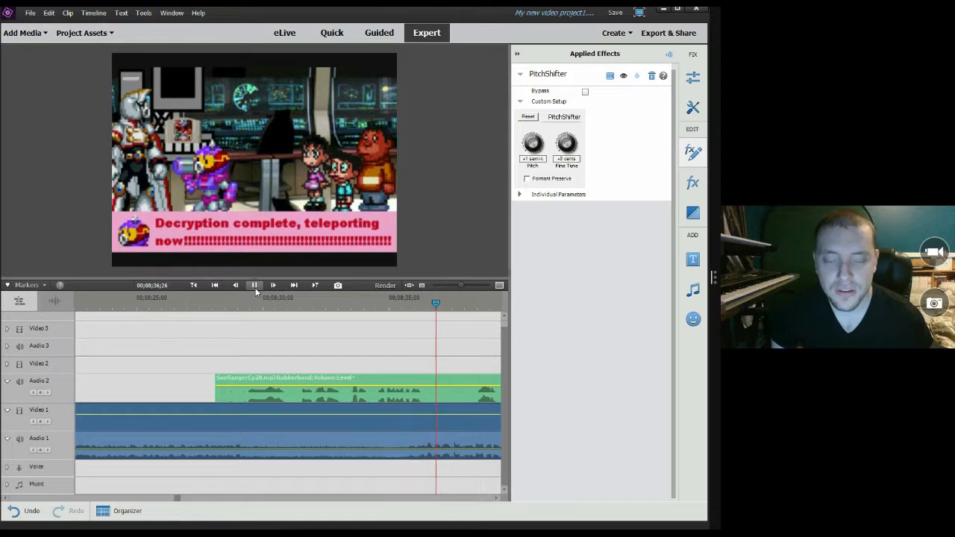
left_click_drag(461, 288, 456, 284)
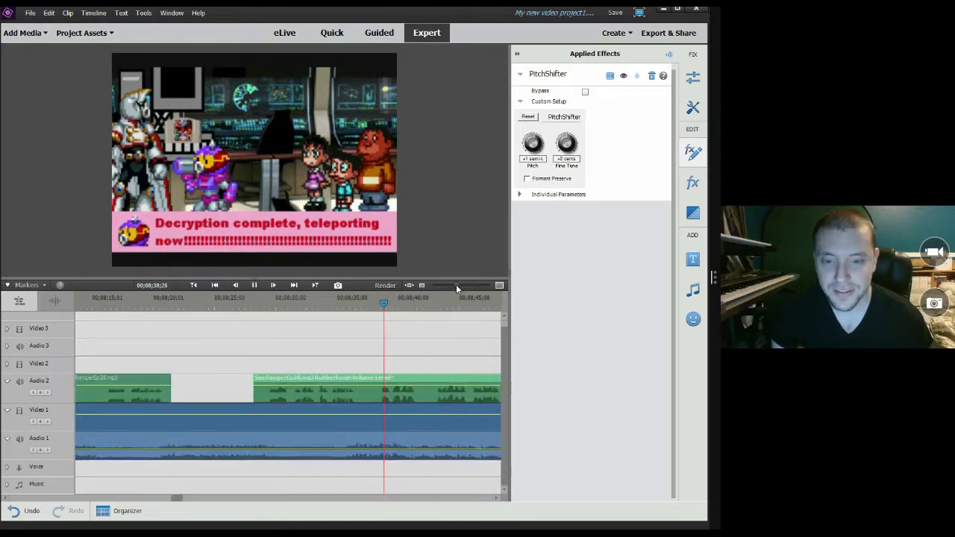
left_click(254, 285)
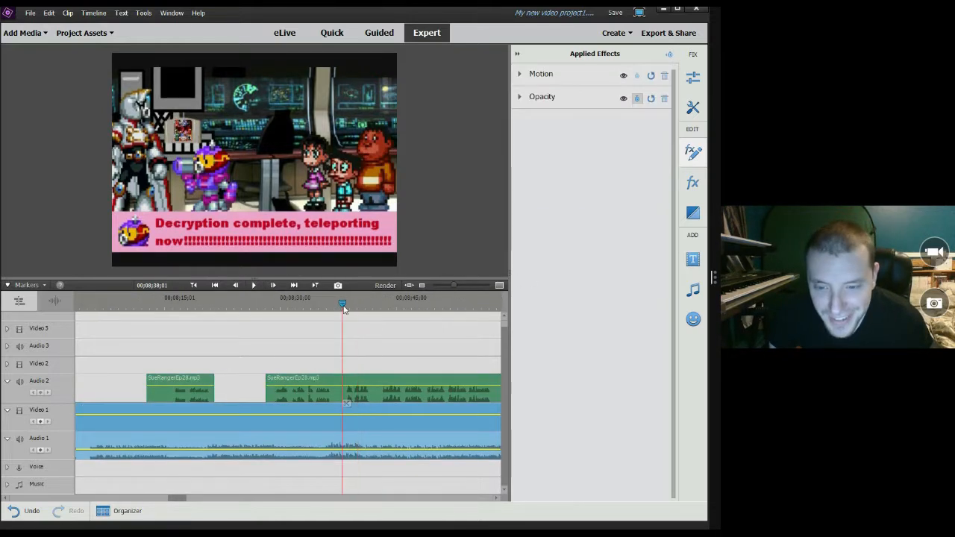
left_click(345, 302)
left_click(386, 380)
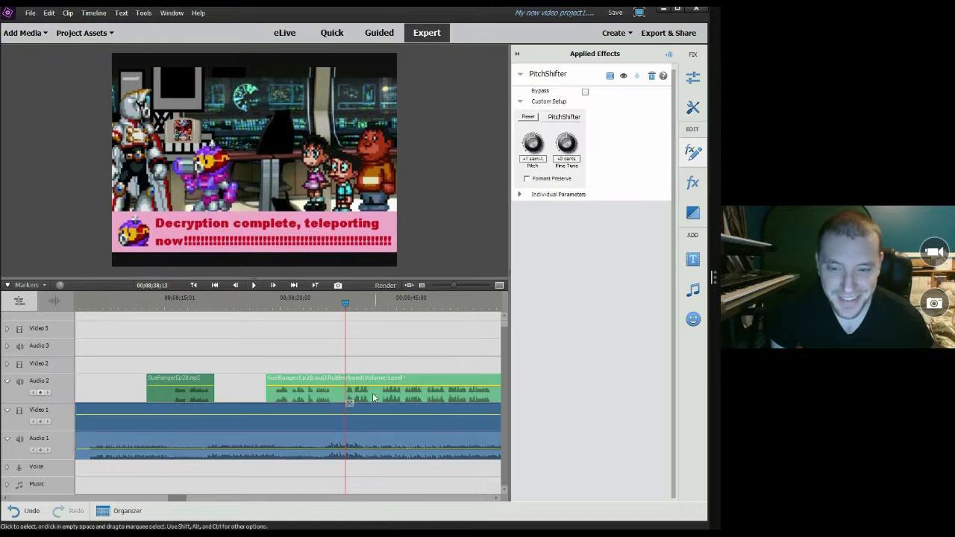
left_click_drag(453, 286, 448, 284)
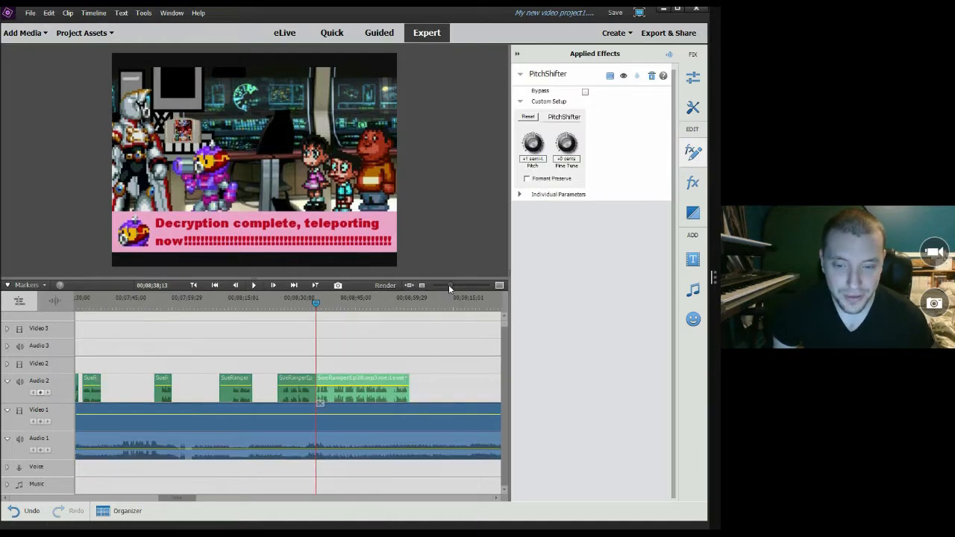
left_click_drag(306, 302, 326, 317)
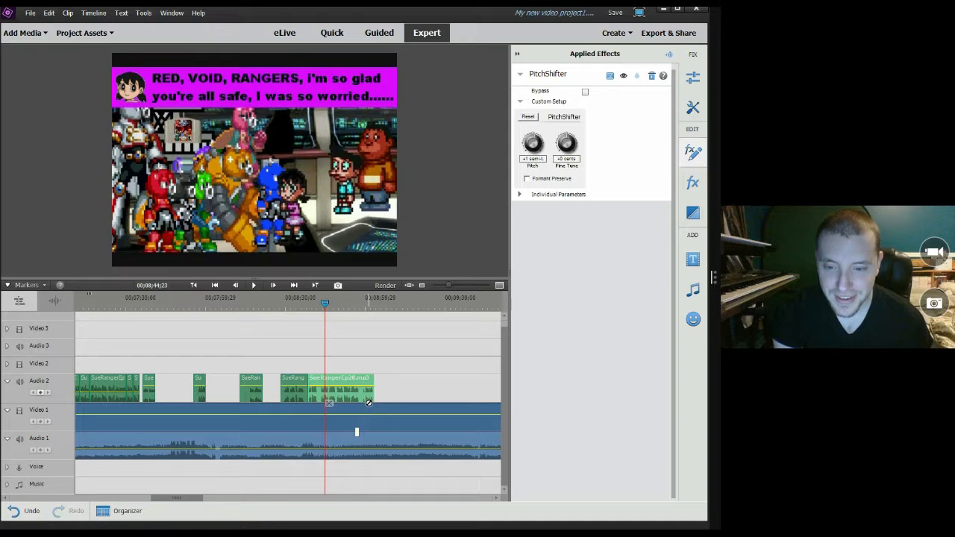
left_click_drag(358, 398, 374, 398)
Split the last voice piece at 00;08;48;06, after its first phrase, and remove the silence before the next phrase so the pieces adjoin
left_click(253, 288)
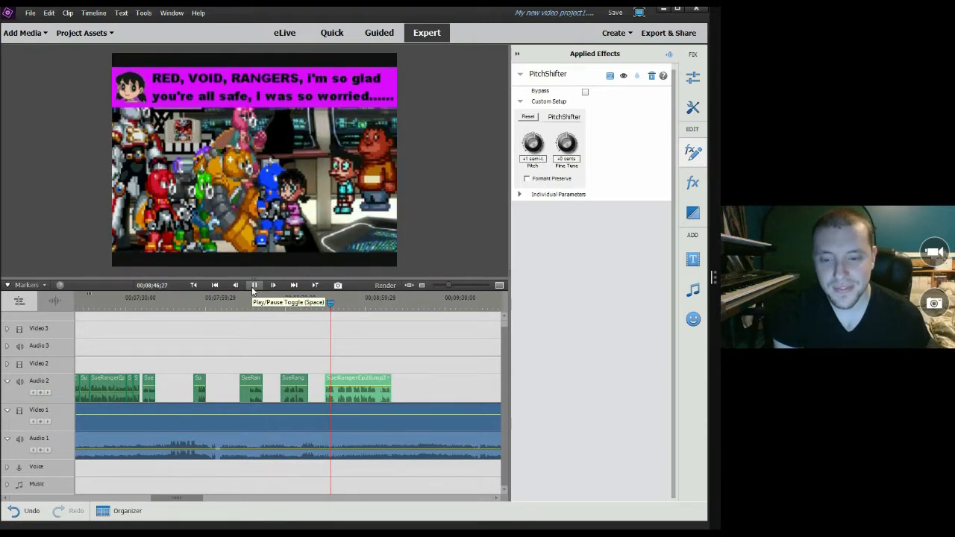
left_click(253, 290)
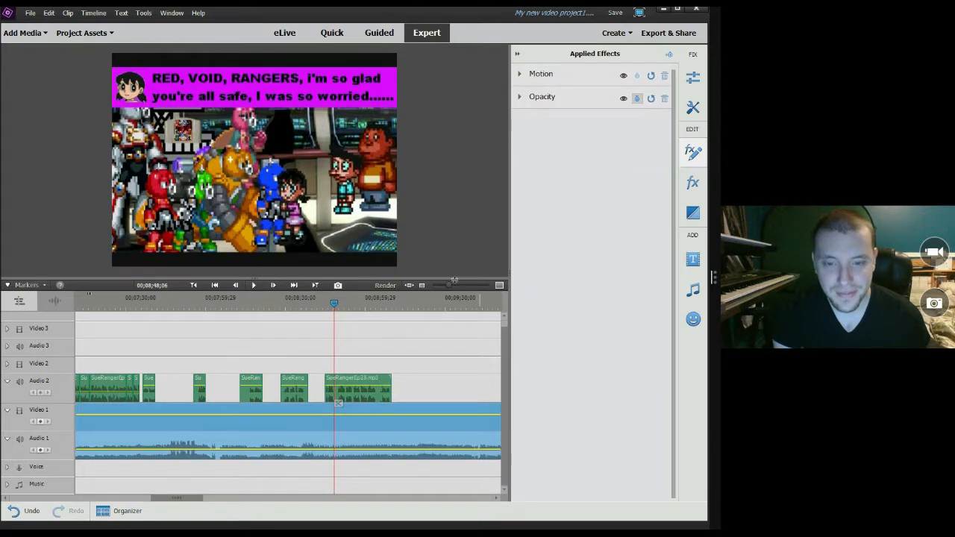
left_click_drag(450, 286, 461, 287)
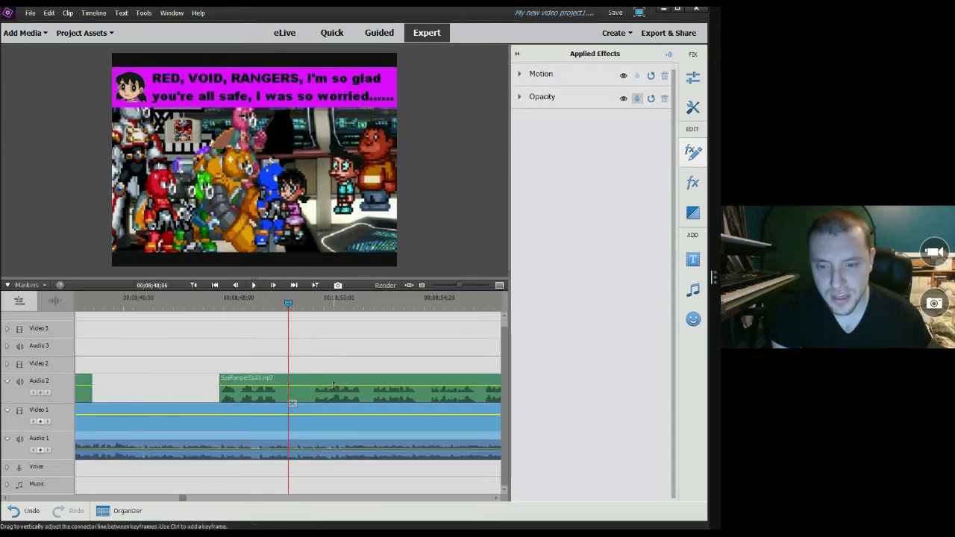
left_click(300, 377)
left_click(295, 401)
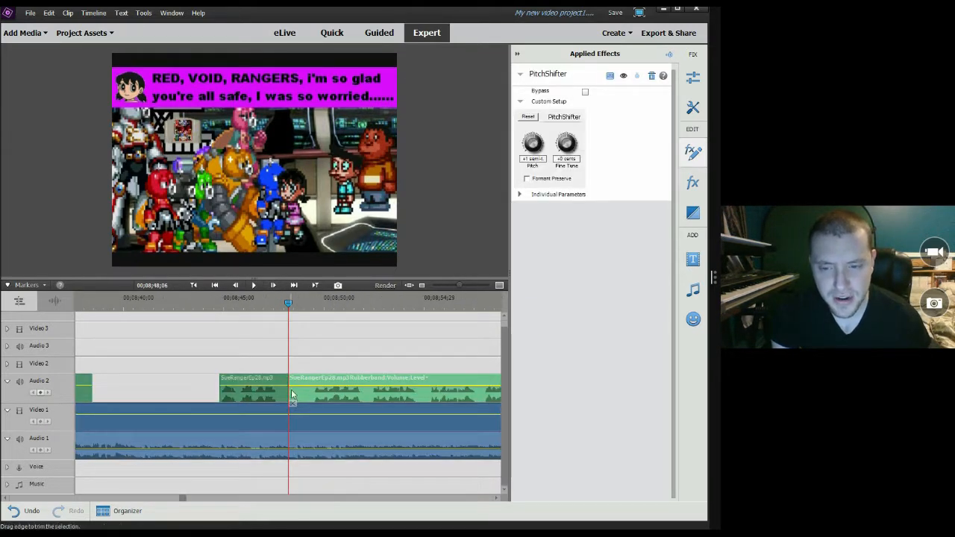
left_click_drag(292, 393, 320, 394)
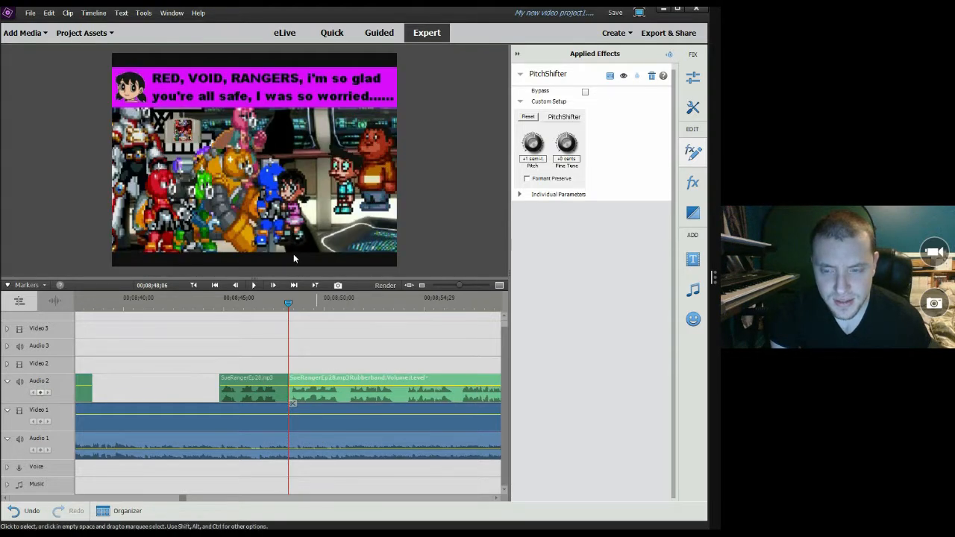
Play the following dialogue, split the last voice piece at 00;08;50;20 and cut the silence so the next phrase starts directly at the split
left_click(254, 286)
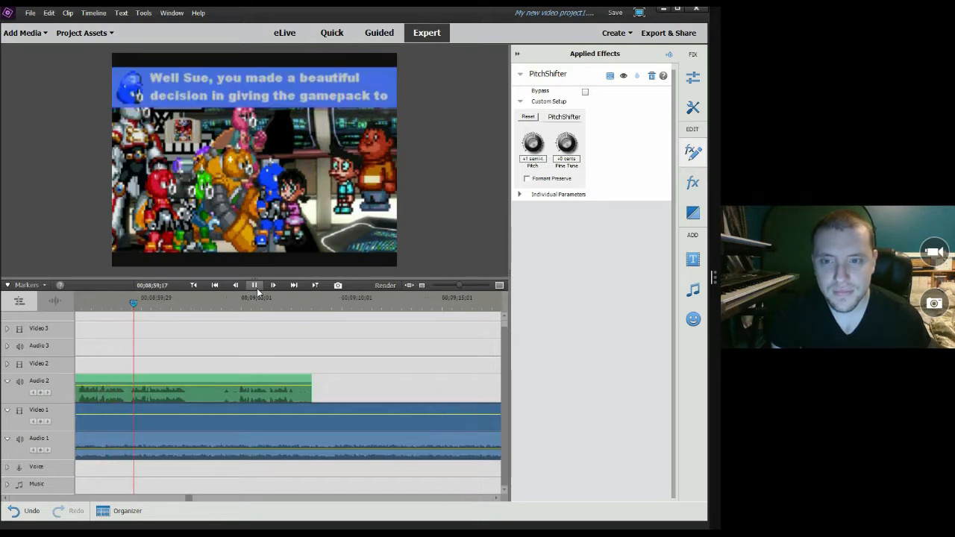
left_click(255, 286)
left_click_drag(459, 285, 464, 285)
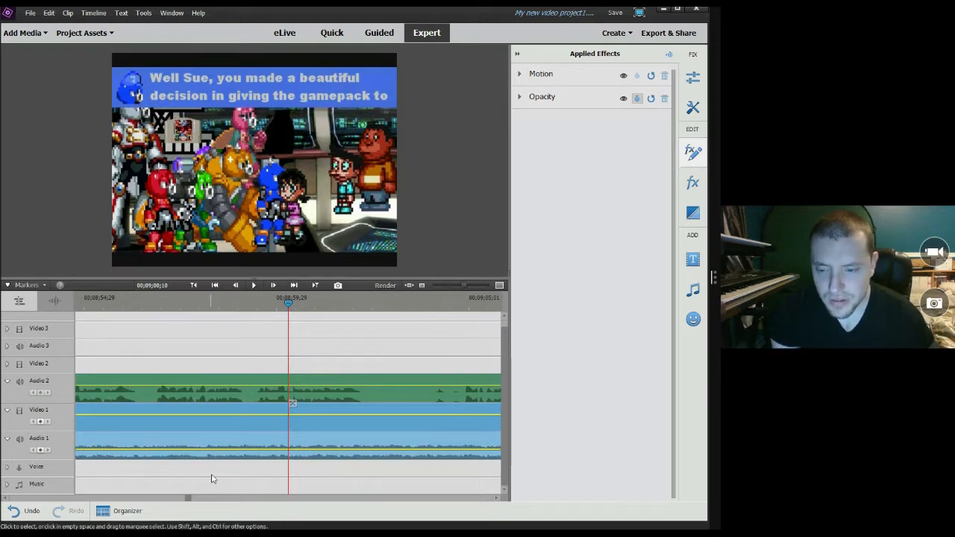
left_click_drag(187, 503, 183, 503)
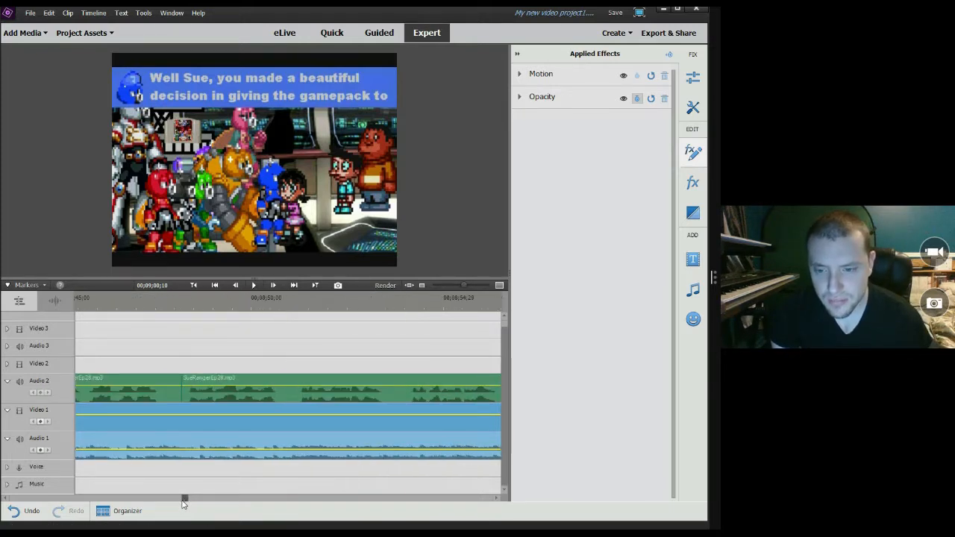
left_click(276, 300)
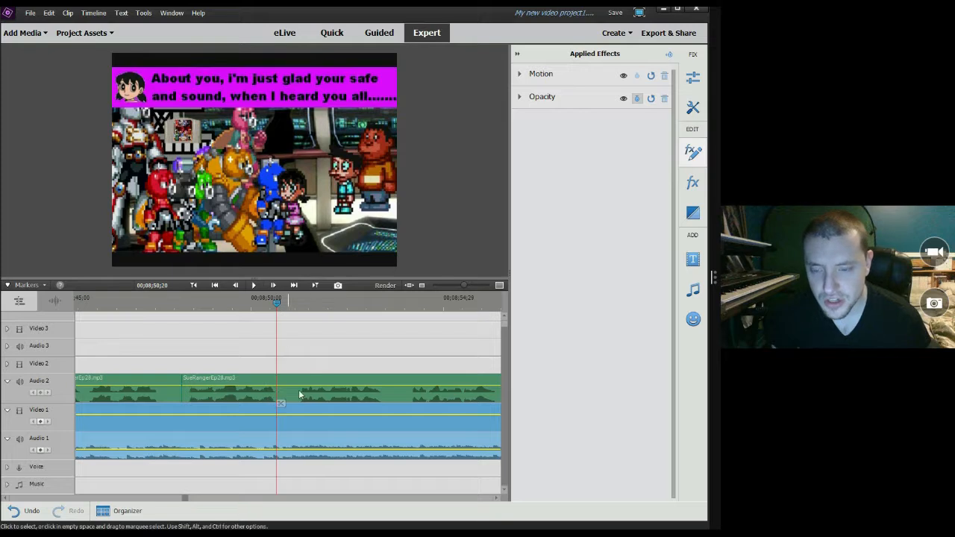
left_click(300, 400)
left_click(289, 407)
left_click(287, 393)
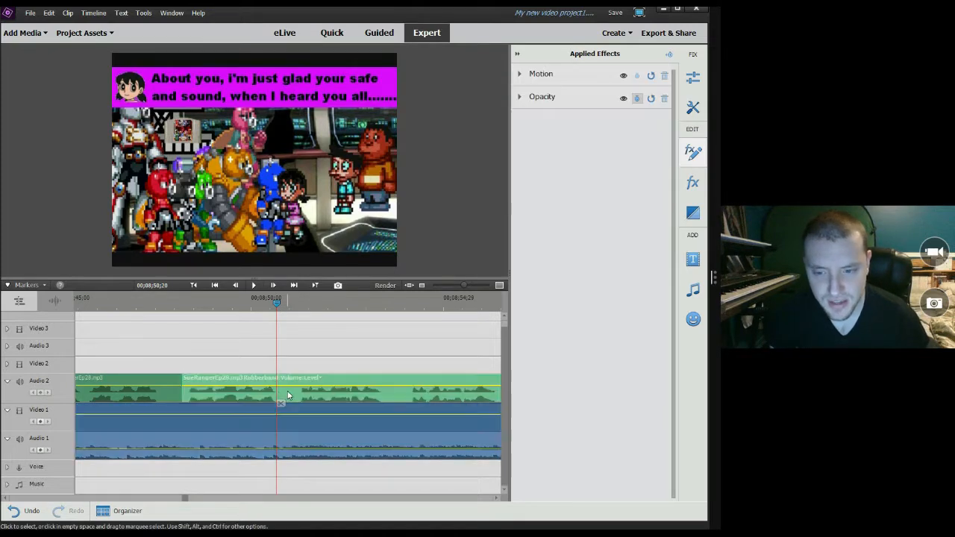
key("ctrl+k")
left_click_drag(278, 389, 330, 394)
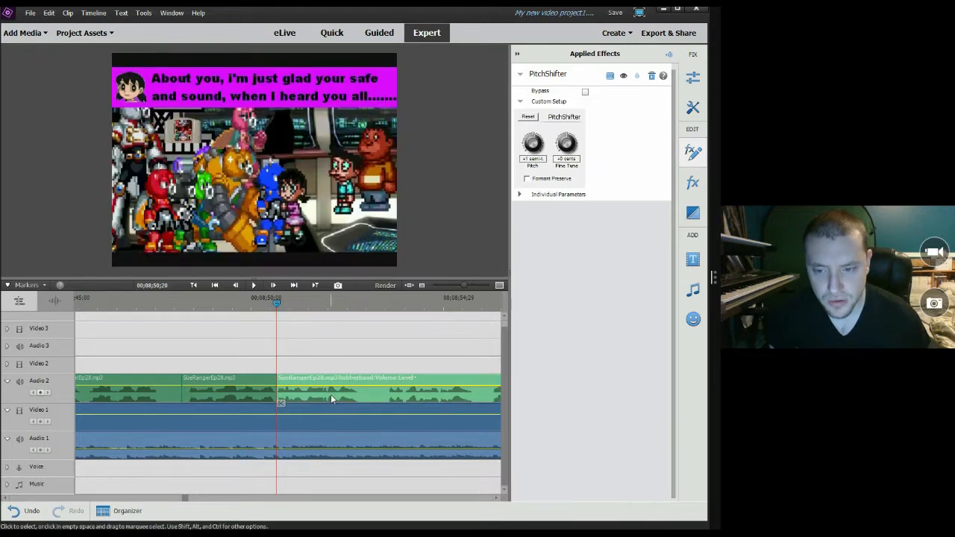
Split the last voice piece at 00;08;52;25, trim the silence from the start of its later part and close the gap
left_click(362, 305)
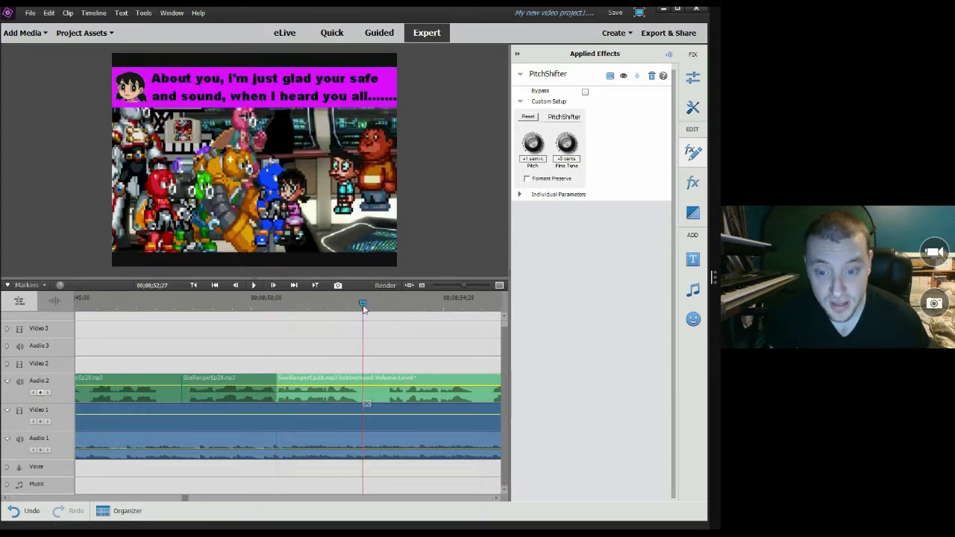
left_click_drag(362, 309, 360, 308)
left_click(364, 403)
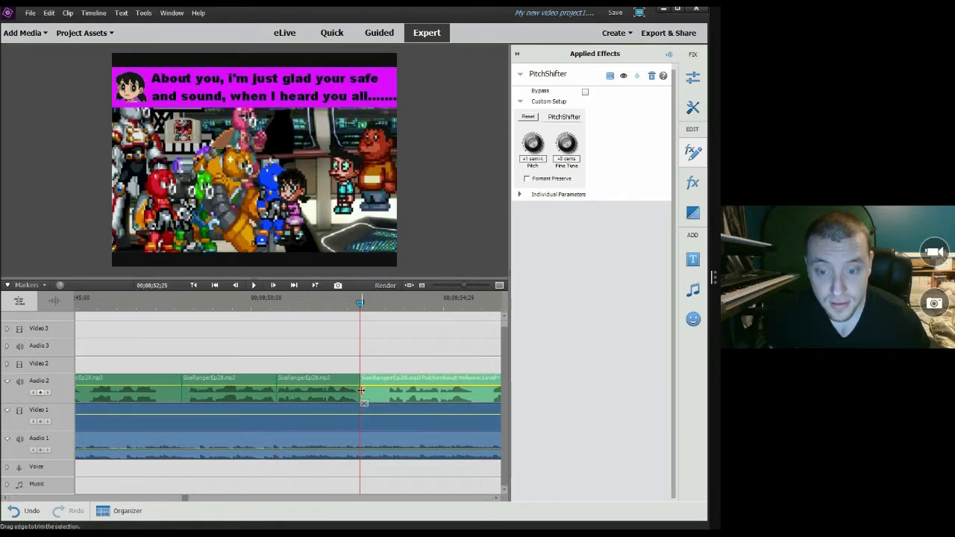
left_click_drag(365, 395, 388, 392)
left_click_drag(426, 395, 397, 395)
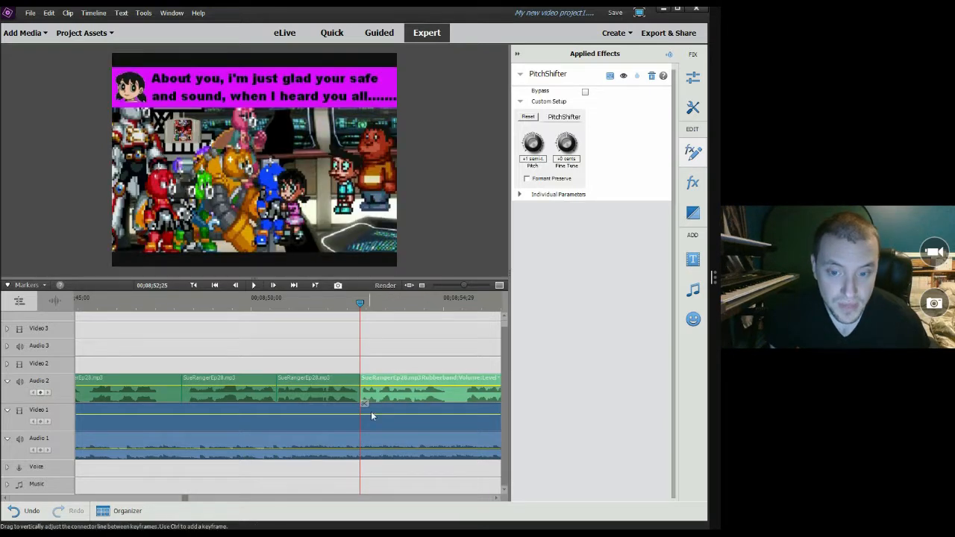
Split the last voice piece at 00;08;55;02, trim the silence from the start of its later part and close the gap
left_click(448, 302)
left_click(451, 402)
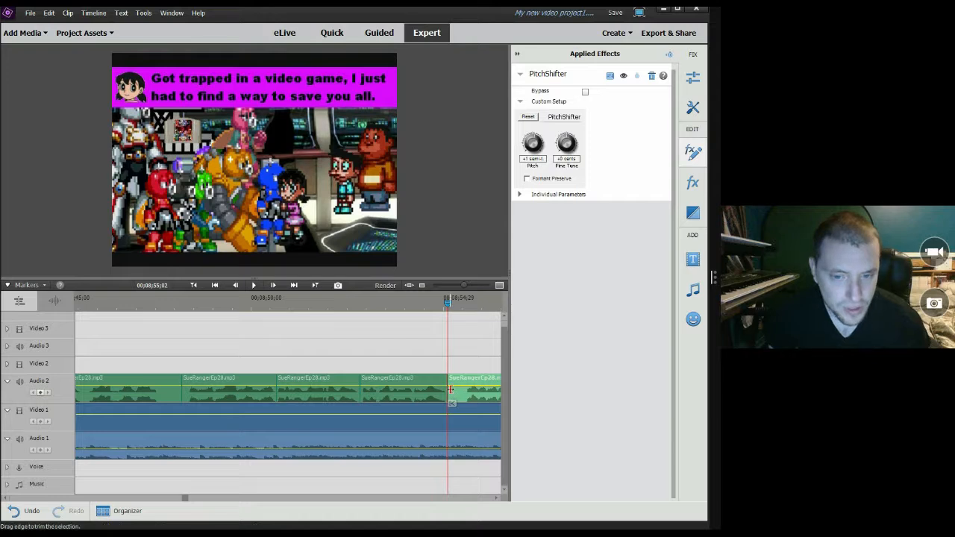
left_click_drag(450, 391, 470, 395)
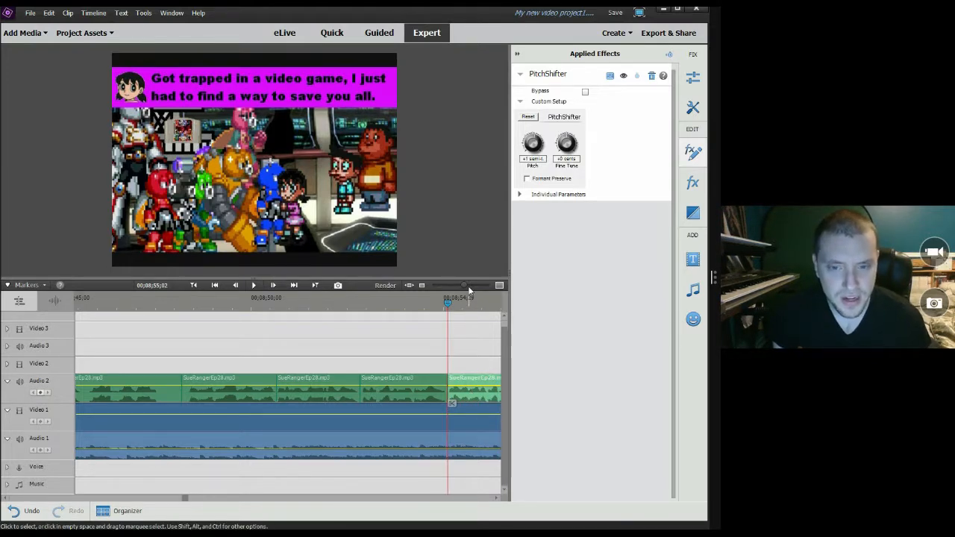
Trim the end of the "RED, VOID, RANGERS" voice piece back to 00;08;47;22 and shift the following pieces to adjoin it
left_click_drag(468, 285, 463, 287)
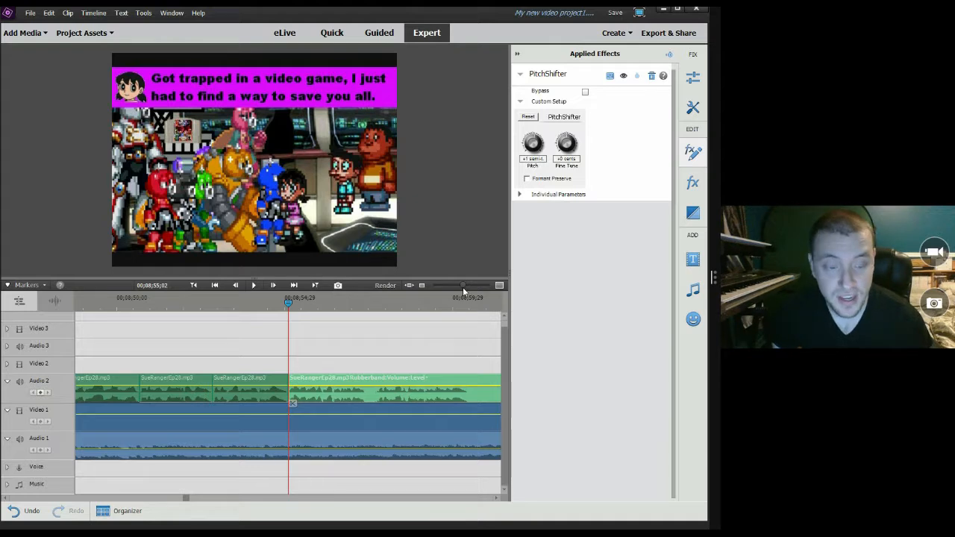
left_click_drag(464, 286, 458, 286)
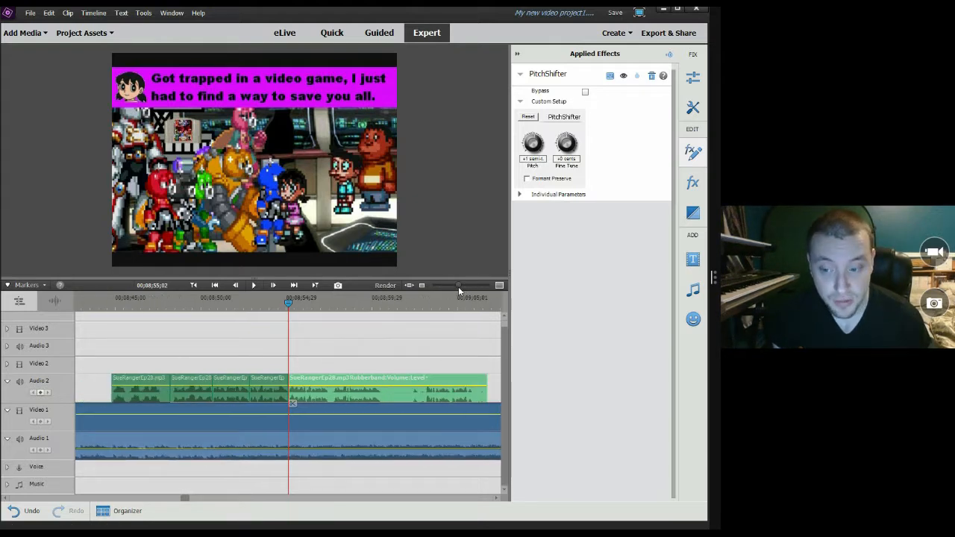
left_click(162, 305)
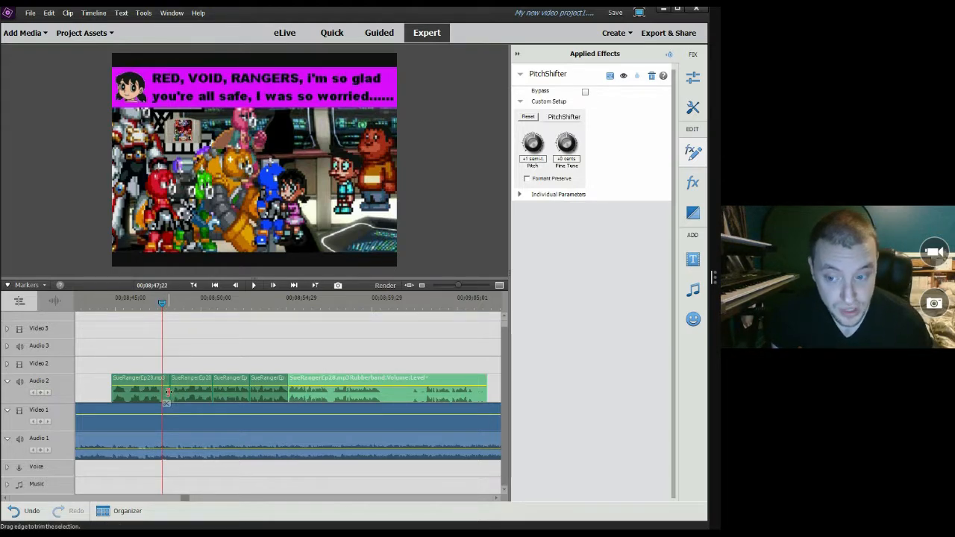
left_click_drag(168, 393, 161, 392)
left_click_drag(195, 358, 349, 397)
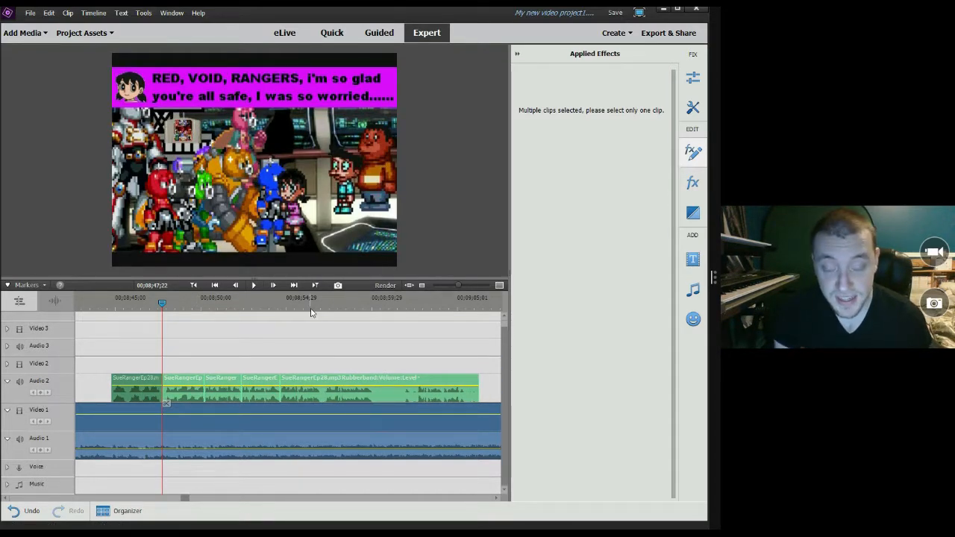
Move the voice piece at 00;08;47;22 up to the Audio 3 track, extend its end slightly over the next piece, and play the dialogue
left_click(253, 288)
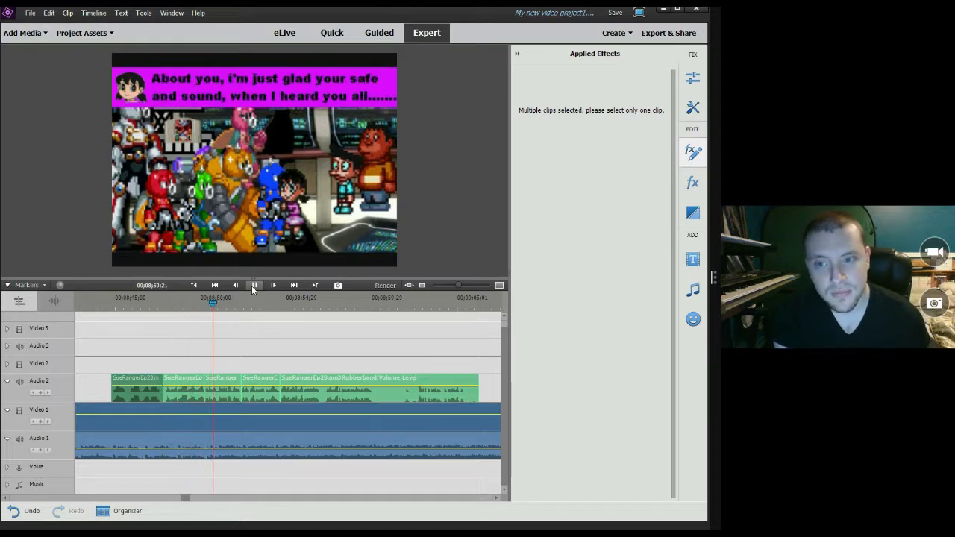
left_click(253, 288)
left_click_drag(173, 394, 207, 349)
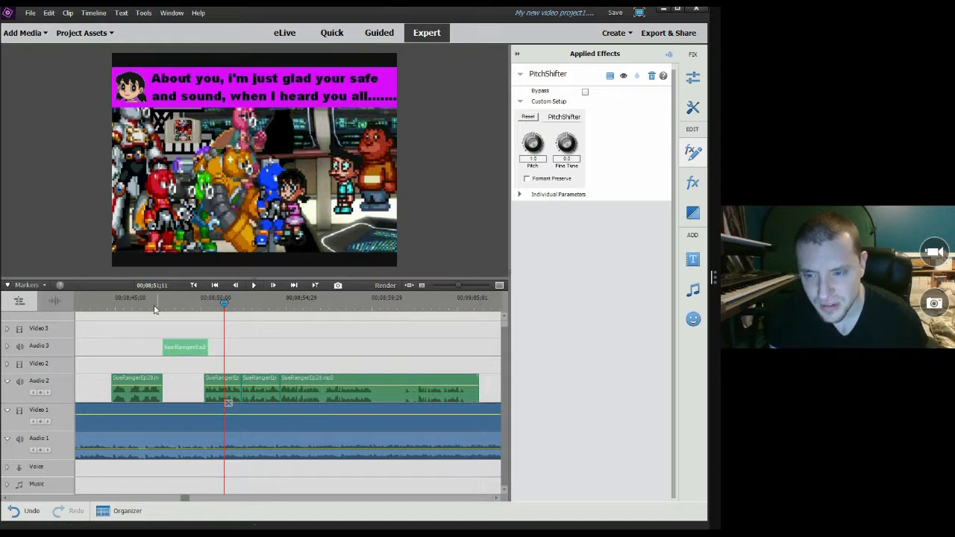
left_click(161, 302)
left_click(256, 286)
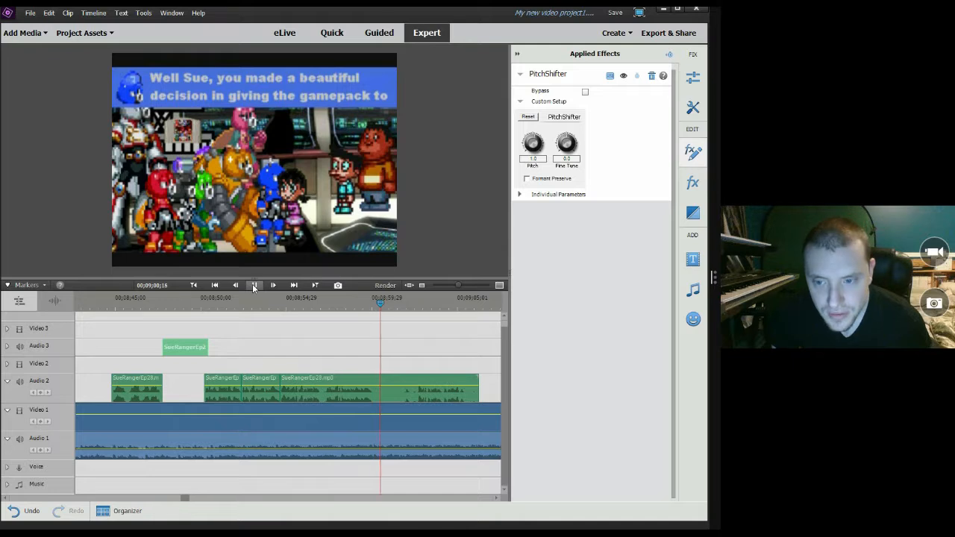
left_click(254, 286)
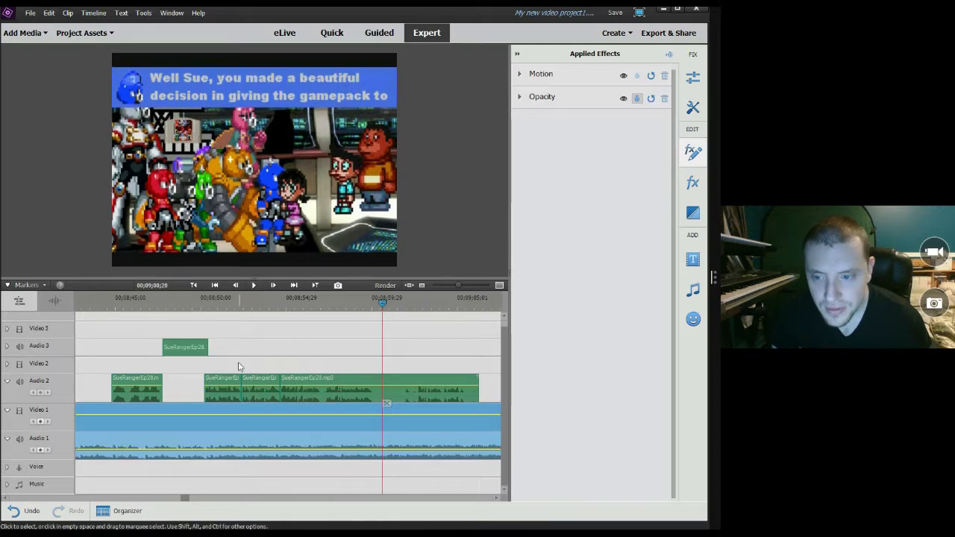
Shift all voice pieces of this dialogue earlier so the first starts at 00;08;44;05, playing the end of the line as a check
left_click(109, 308)
left_click_drag(108, 307, 105, 306)
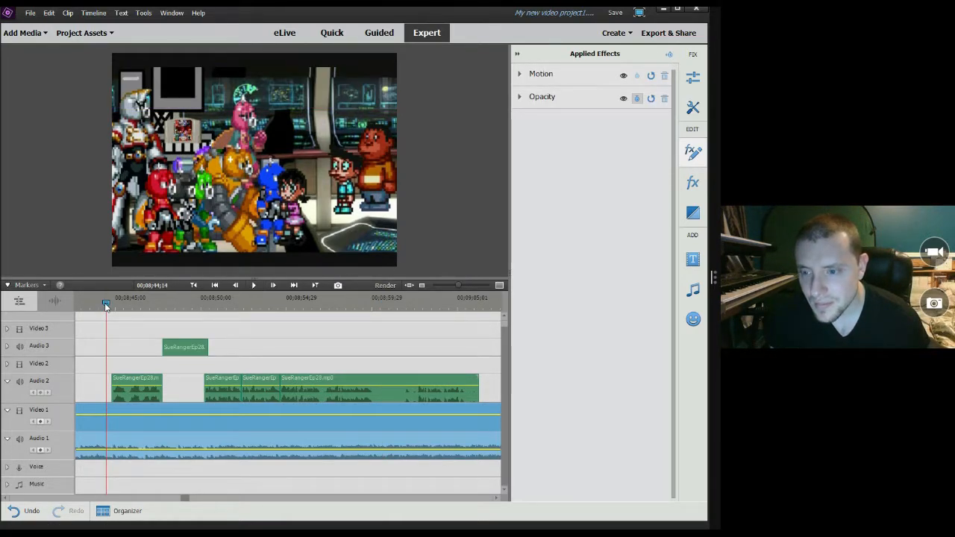
left_click_drag(127, 339, 326, 398)
left_click(366, 303)
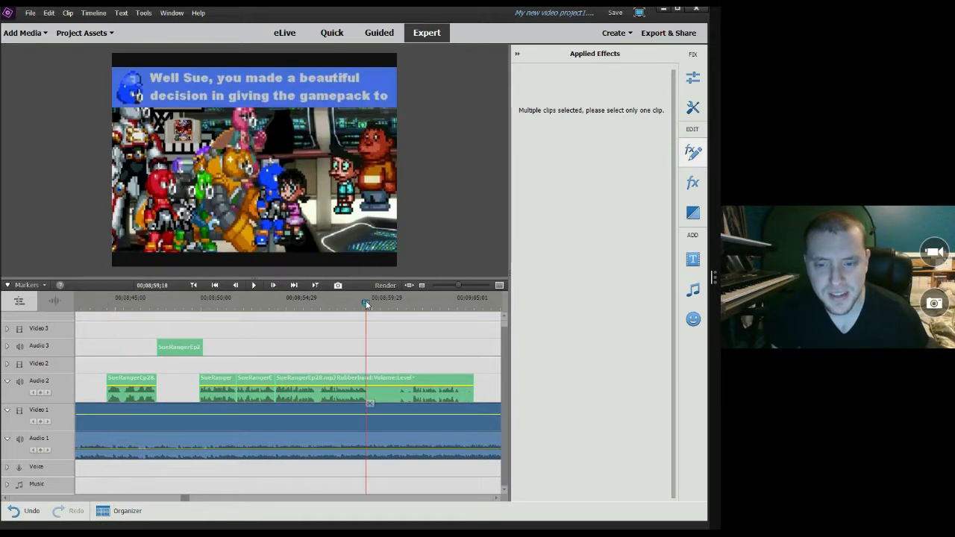
left_click_drag(366, 303, 359, 309)
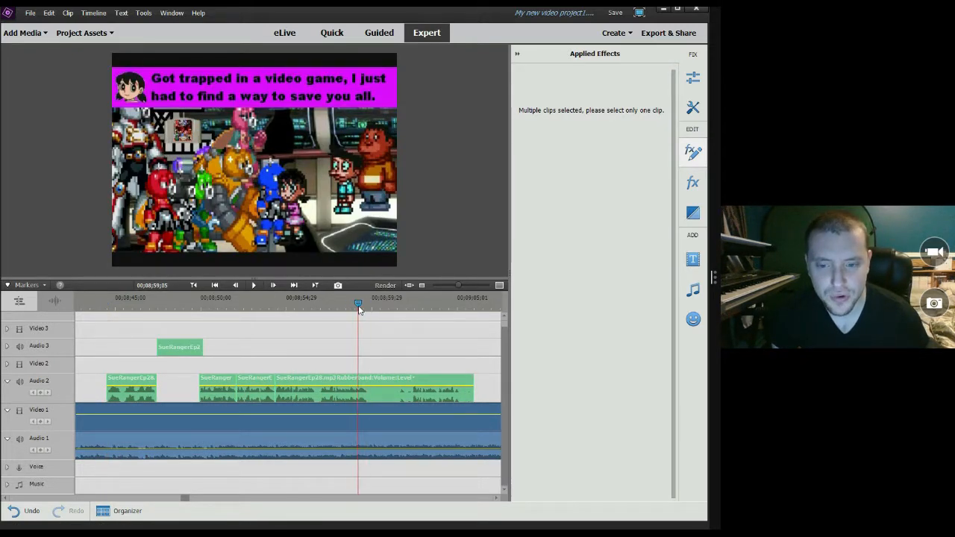
left_click(255, 285)
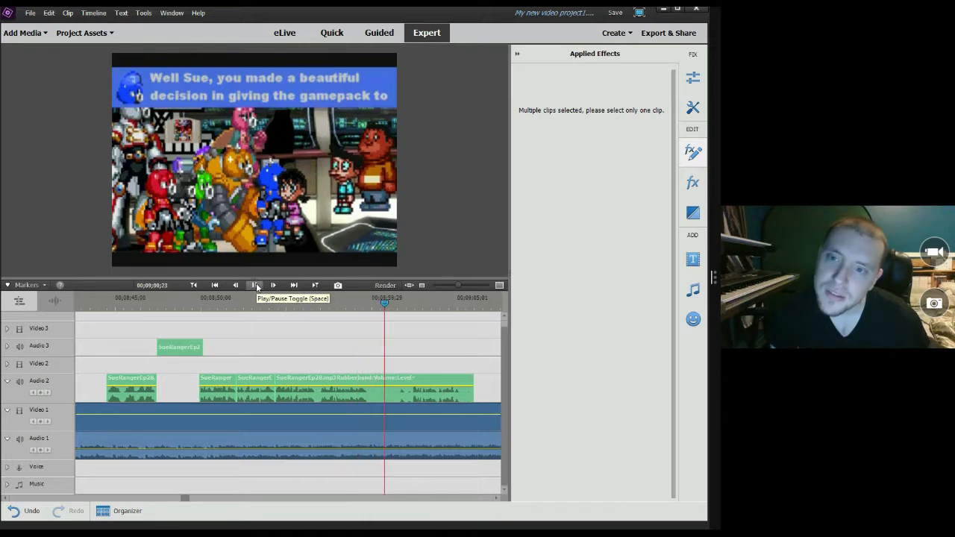
left_click(255, 285)
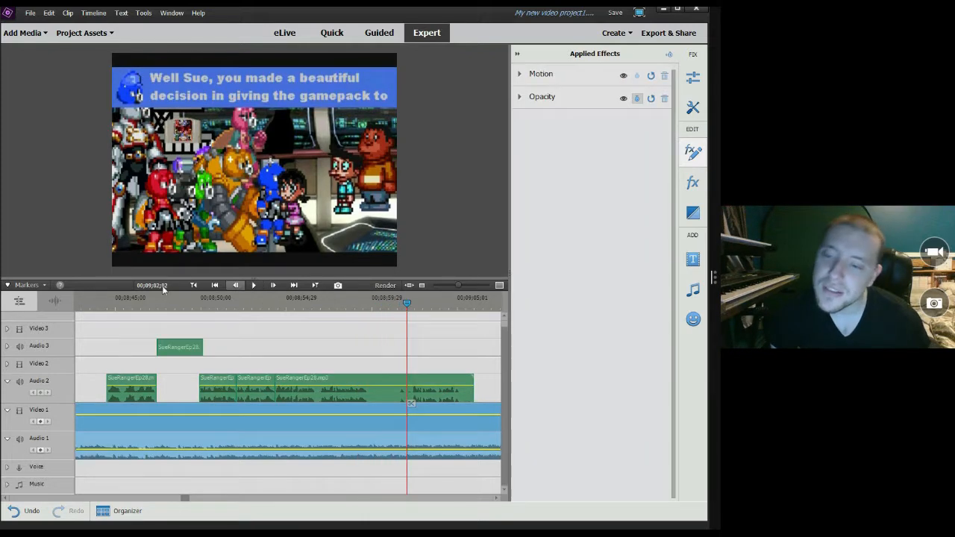
left_click(101, 304)
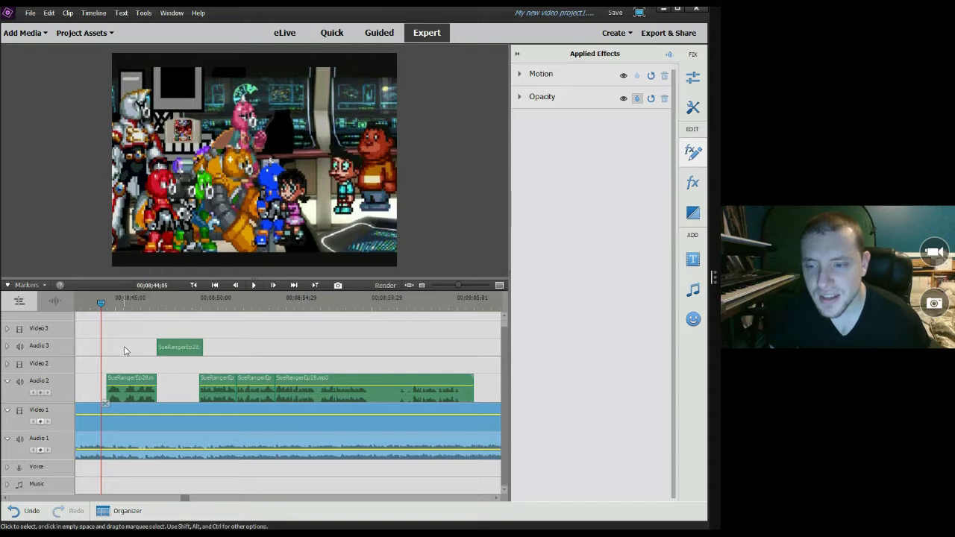
left_click_drag(125, 350, 325, 392)
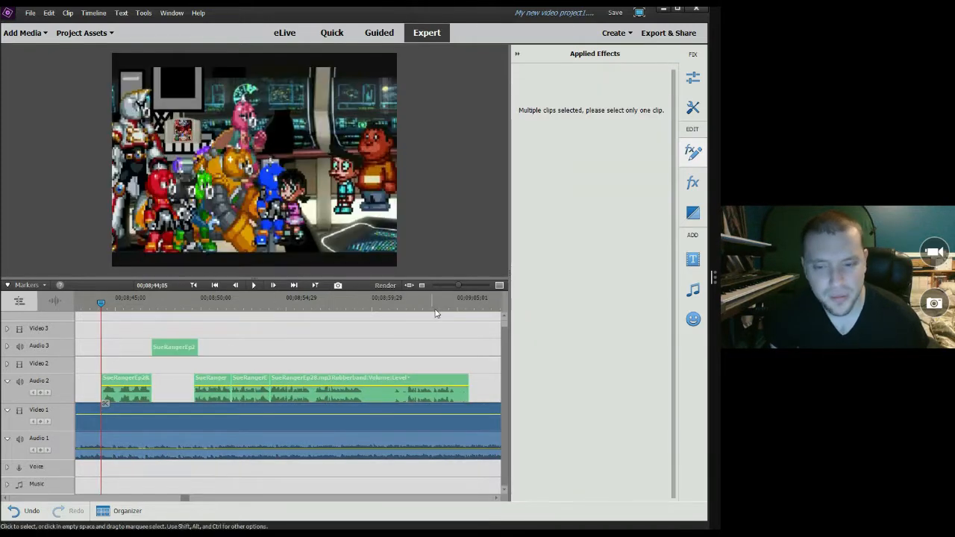
Split the last voice piece at 00;08;59;13 and move its later part further along Audio 2, past 00;09;46;22
left_click(363, 301)
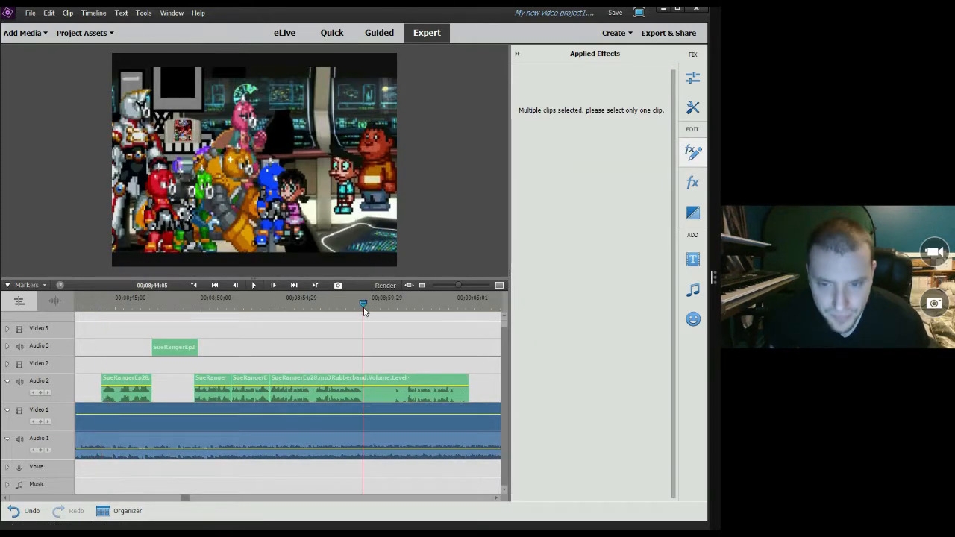
left_click(367, 403)
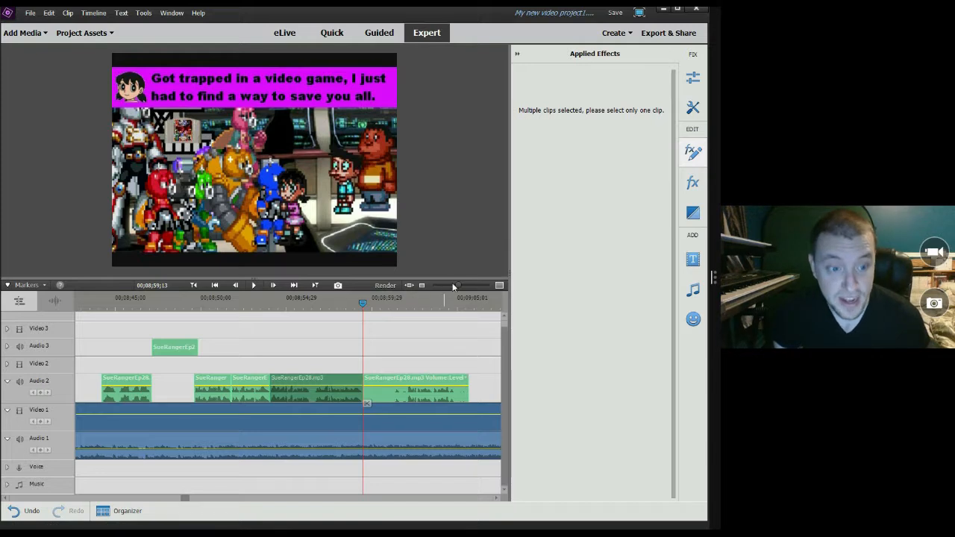
left_click_drag(458, 285, 452, 286)
left_click_drag(339, 308, 465, 380)
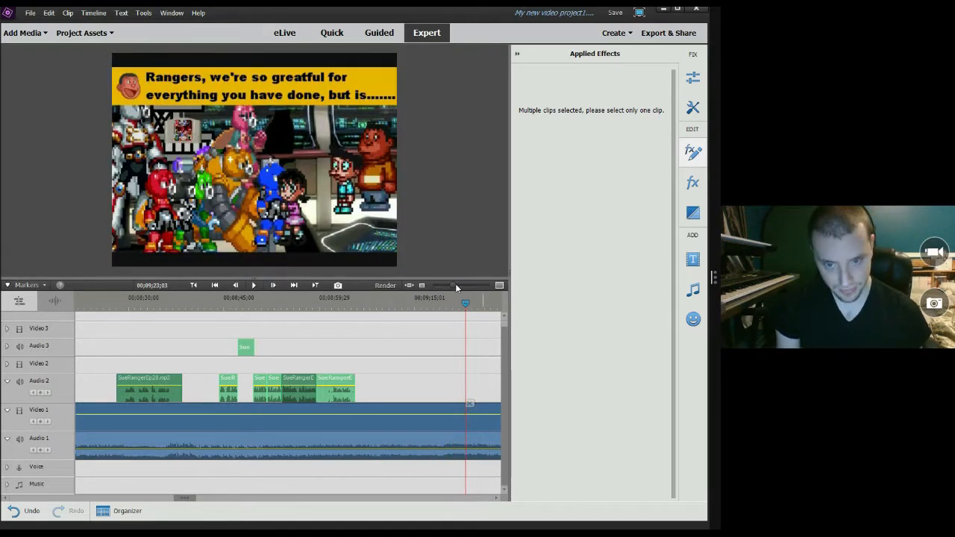
left_click(454, 285)
left_click_drag(290, 305, 453, 384)
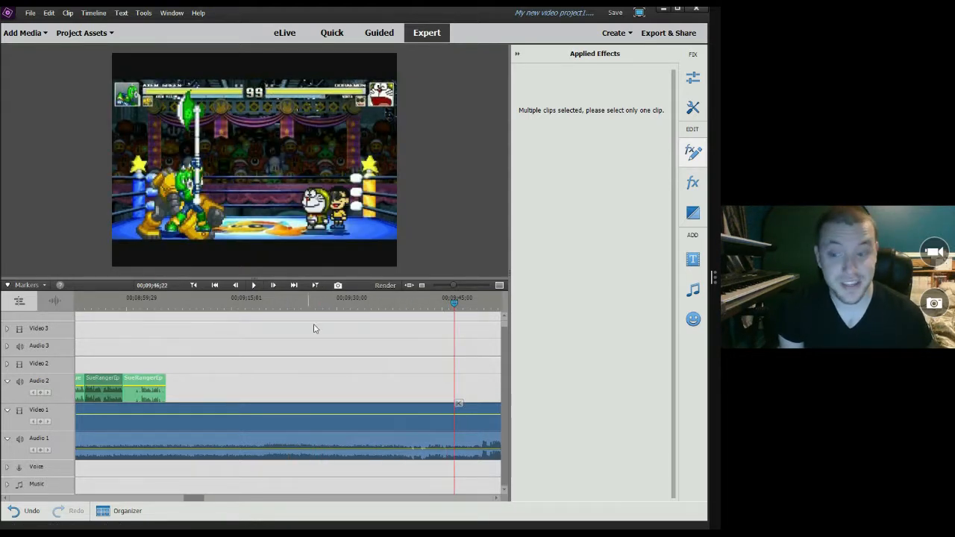
left_click_drag(154, 396, 506, 389)
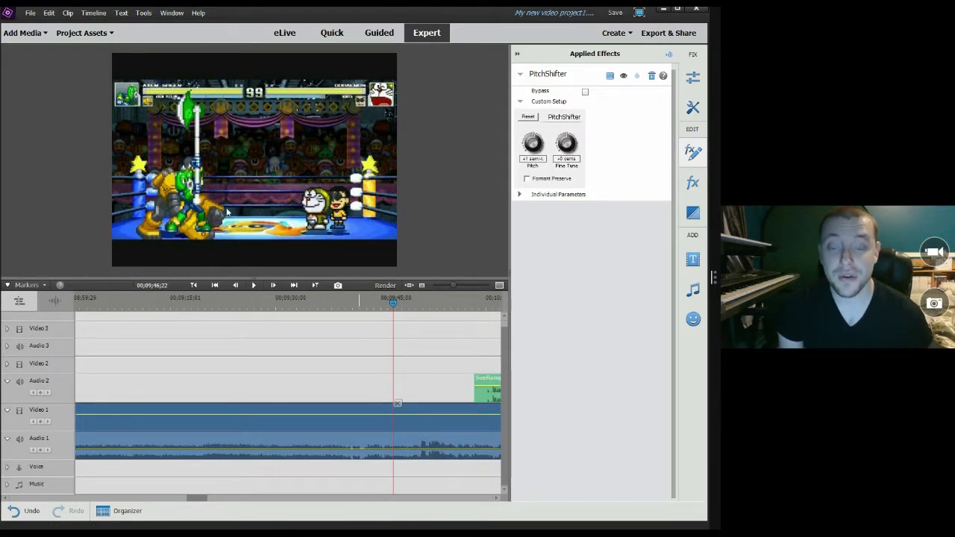
Find the "I'll stick with Nobi, thank you." line, align the last voice piece with it around 00;11;18;18 and play it
left_click_drag(453, 290, 450, 290)
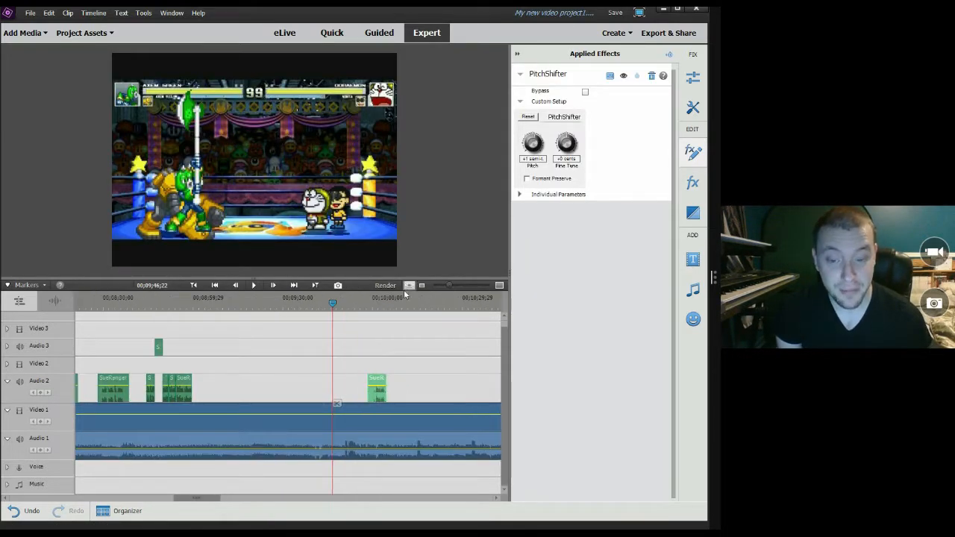
left_click(360, 302)
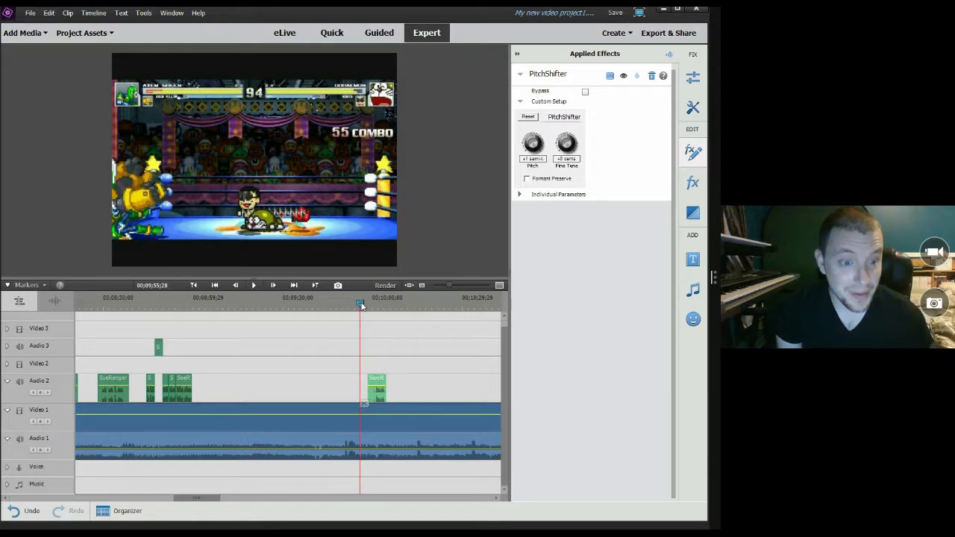
left_click_drag(360, 303, 458, 359)
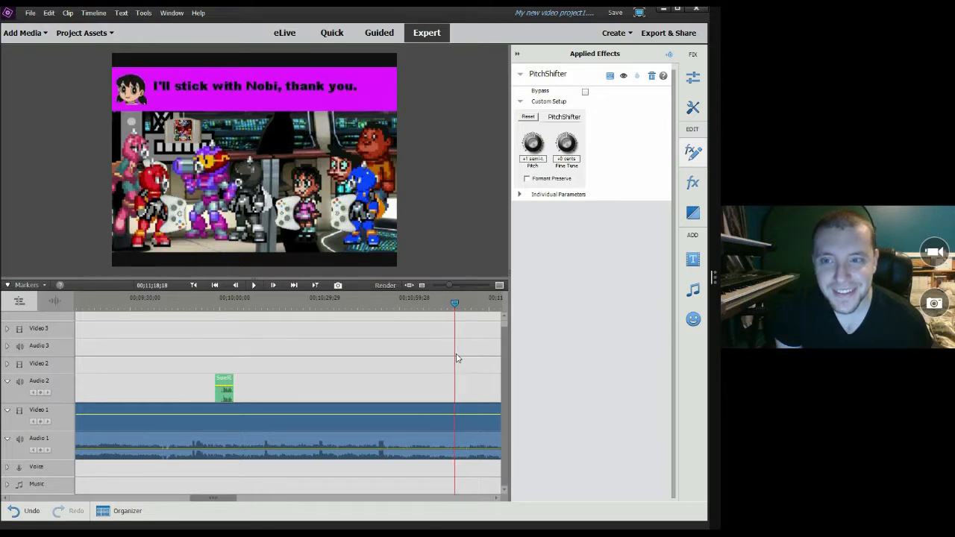
left_click_drag(227, 400, 460, 400)
left_click_drag(446, 286, 456, 284)
left_click_drag(322, 400, 321, 401)
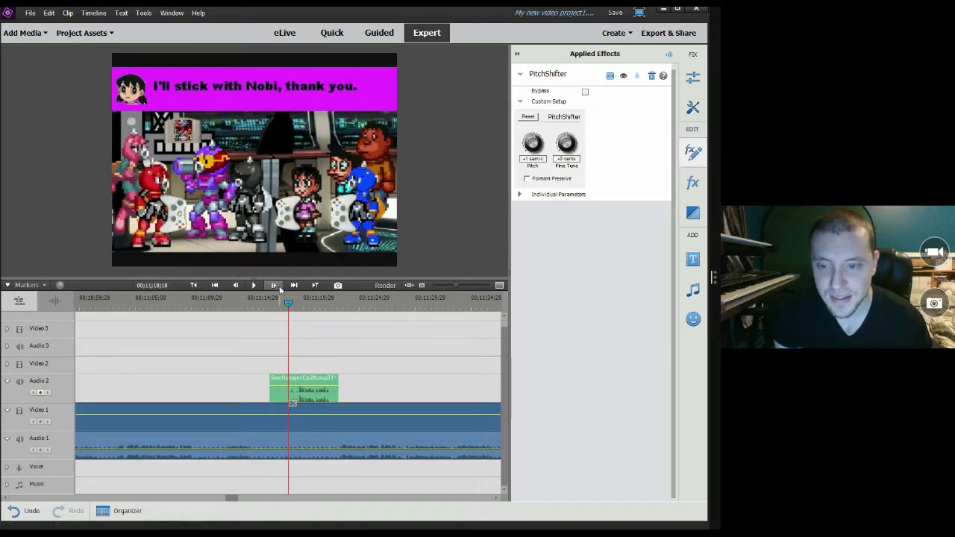
left_click(256, 286)
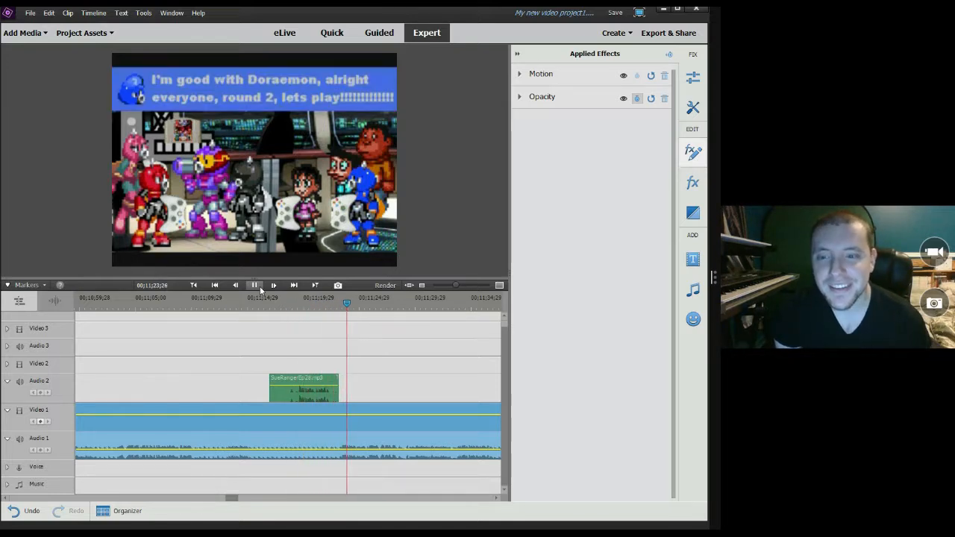
left_click(260, 289)
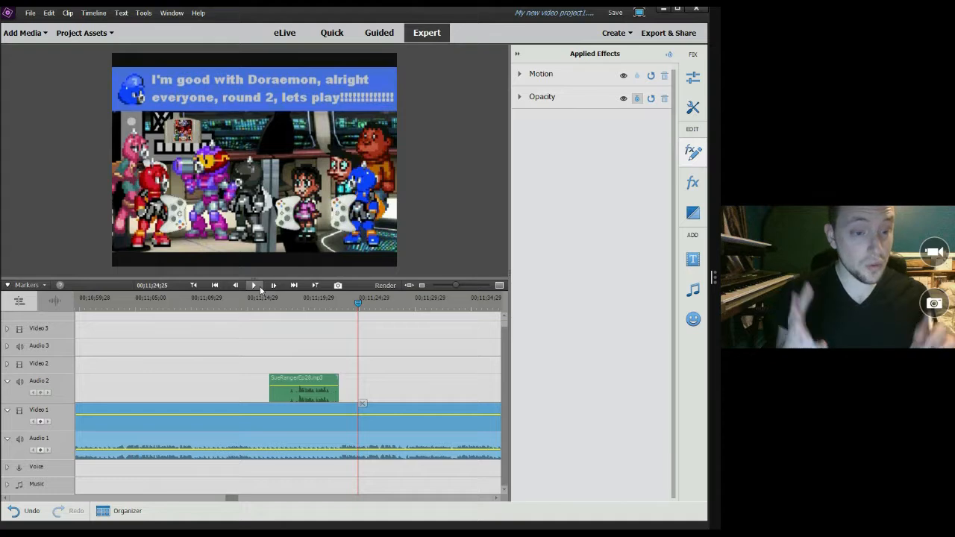
Open the export settings for devices with the custom preset Axem Rangers X and go to the file name
left_click(676, 32)
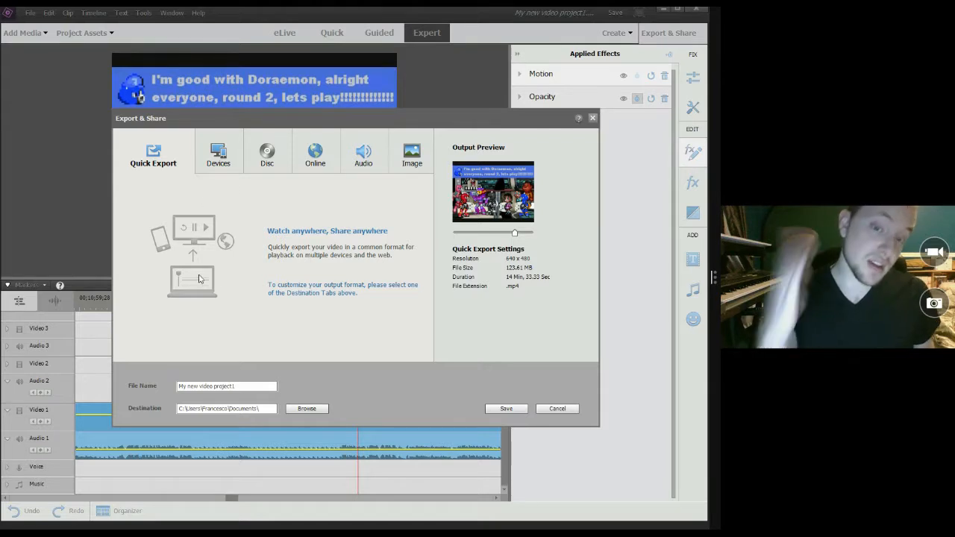
left_click(234, 143)
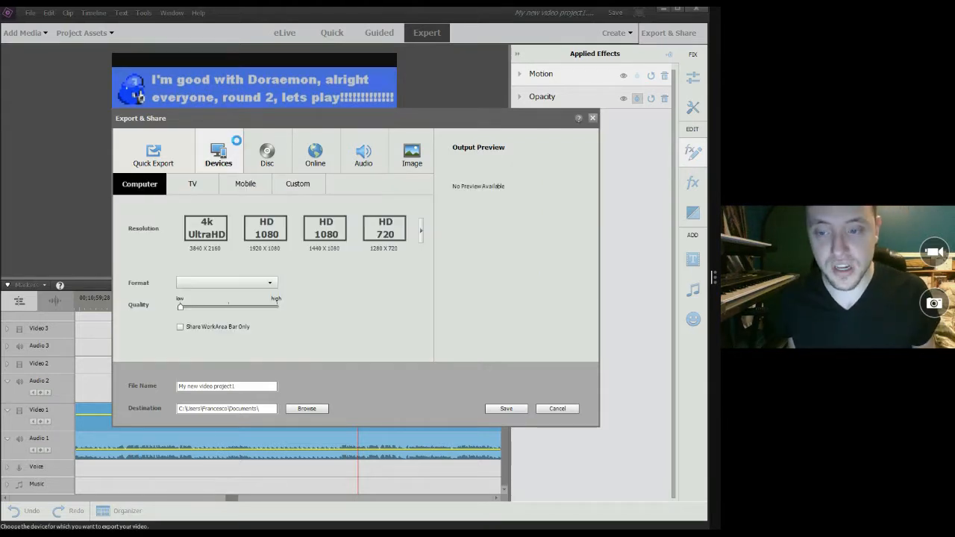
left_click(297, 185)
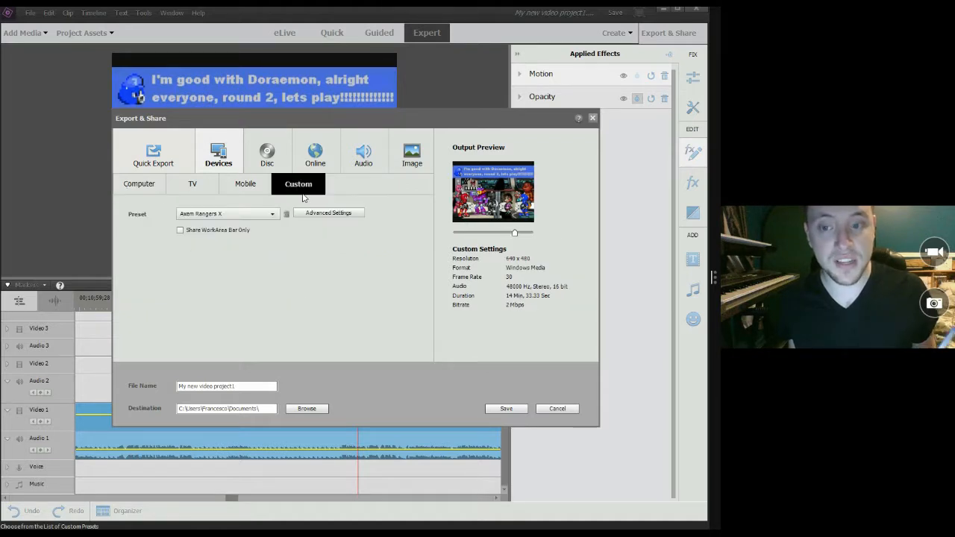
left_click(265, 386)
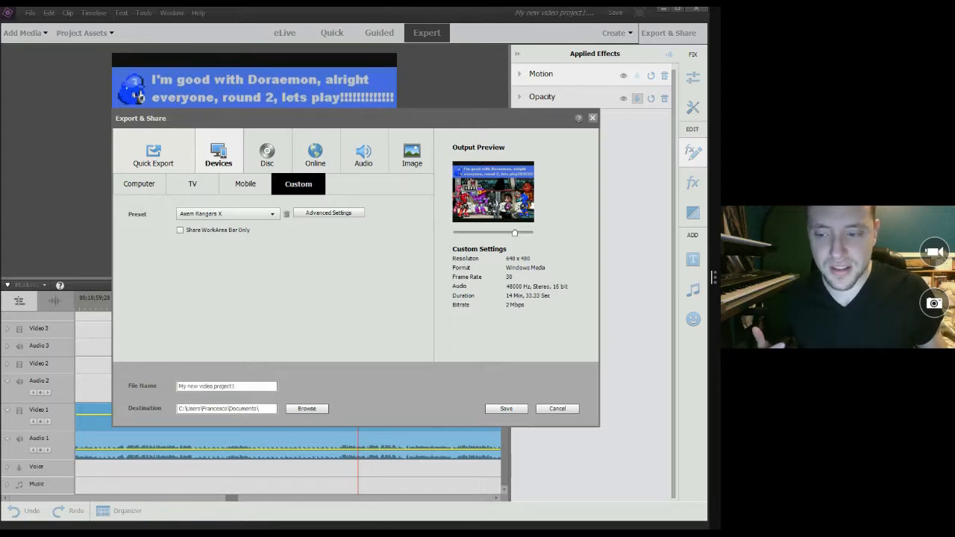
Switch to File Explorer and open the My Videos folder inside My Documents
key("alt+Tab")
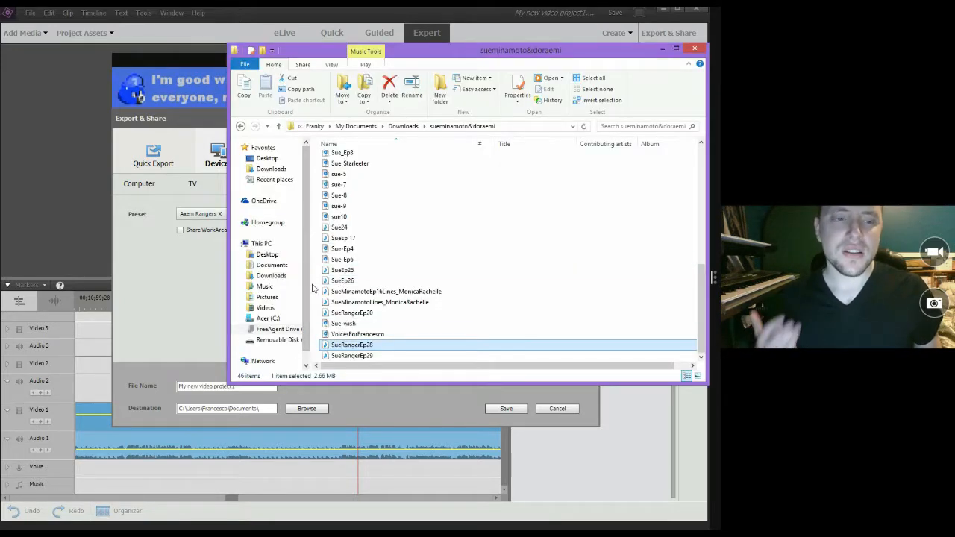
left_click(361, 127)
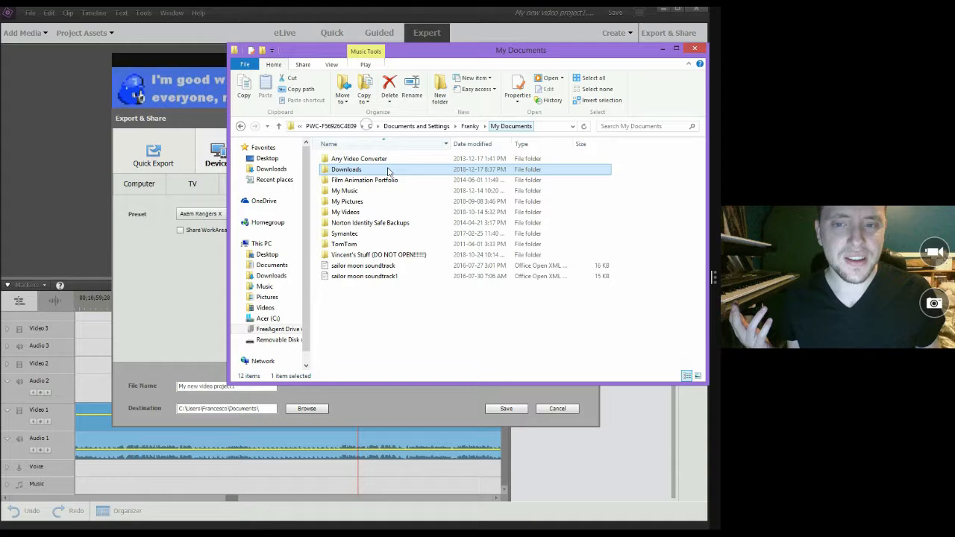
double_click(412, 215)
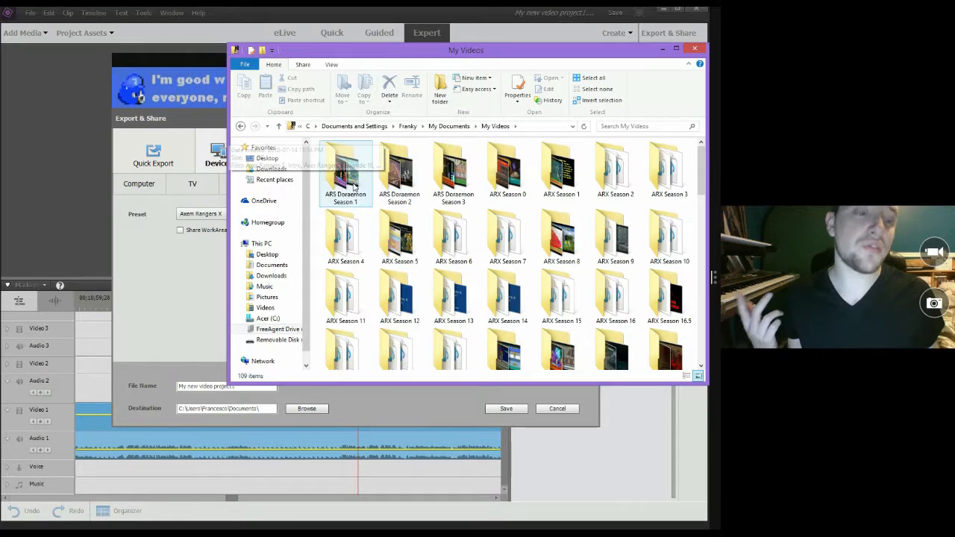
Open the ARS Doraemon Season 2 folder and copy "Axer Rangers S Episode 28" from the v4 video's file name, leaving out "v4"
left_click(408, 177)
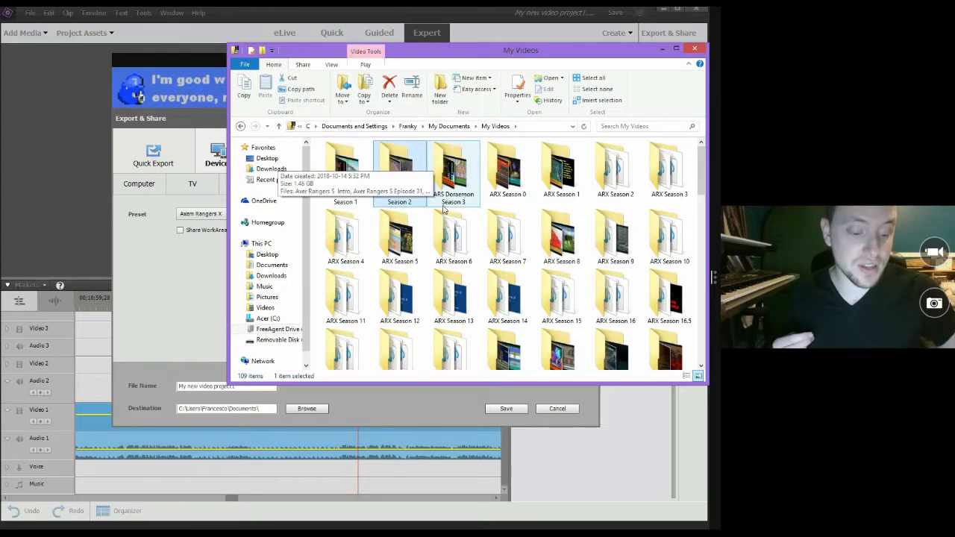
key("Return")
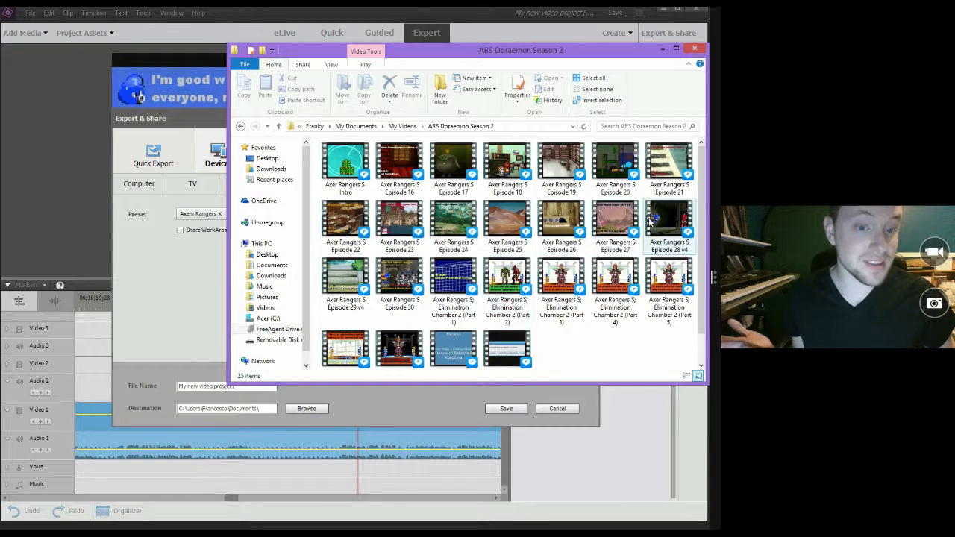
left_click(671, 242)
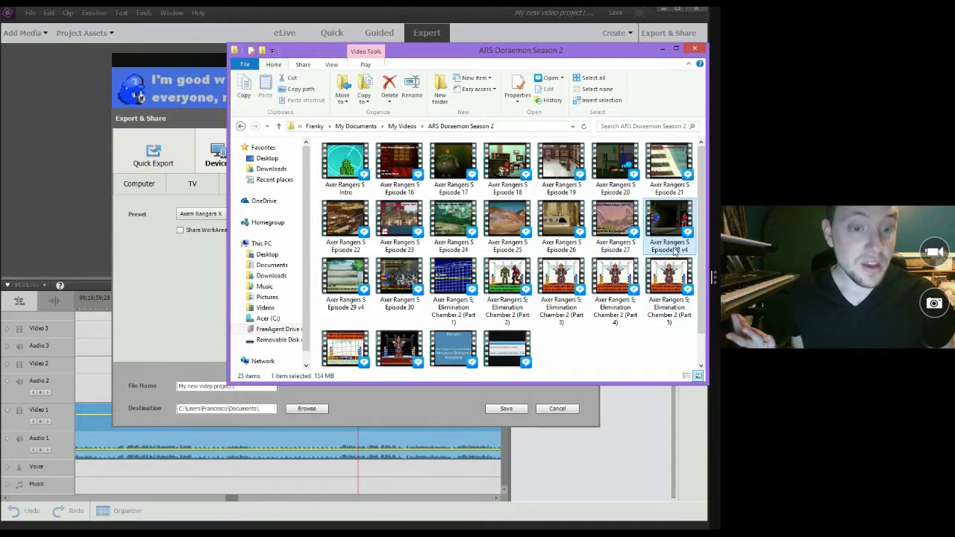
left_click(680, 251)
left_click(675, 245)
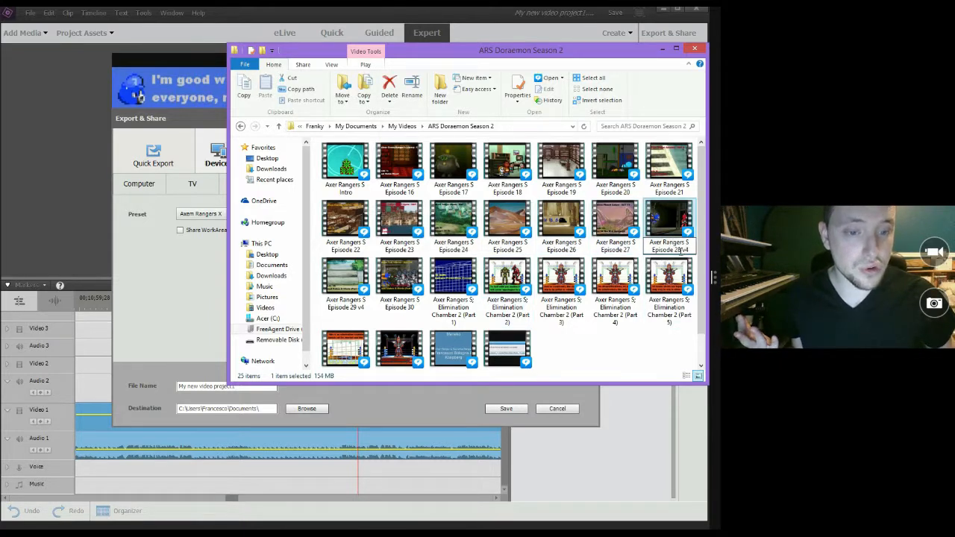
left_click_drag(681, 250, 532, 304)
key("ctrl+c")
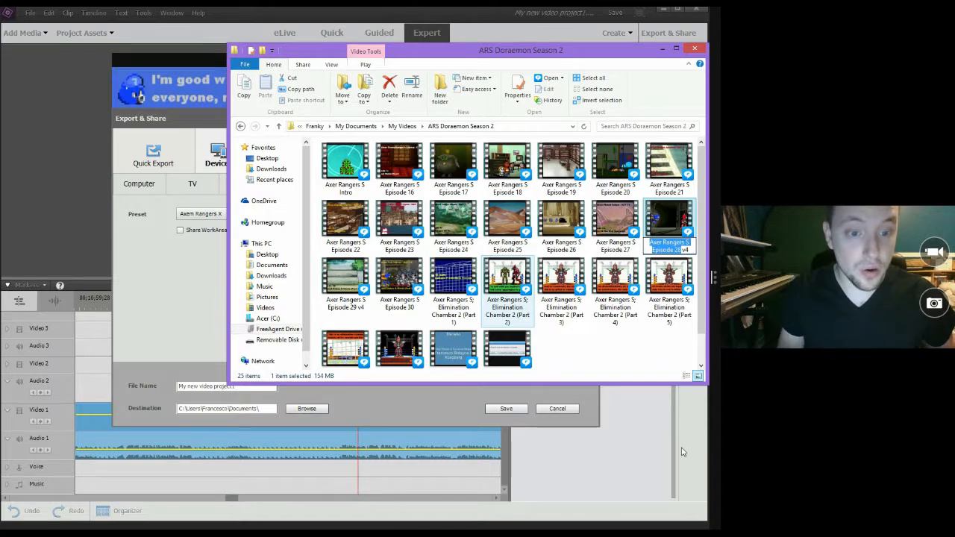
Return to the Premiere Elements export settings, paste Axer Rangers S Episode 28 as the file name and start saving the video
left_click(153, 330)
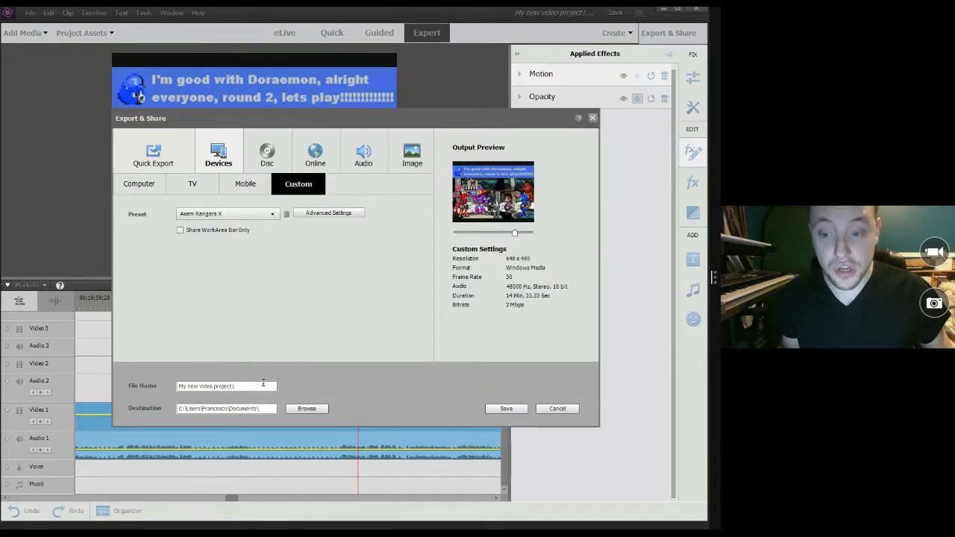
left_click_drag(244, 393, 5, 462)
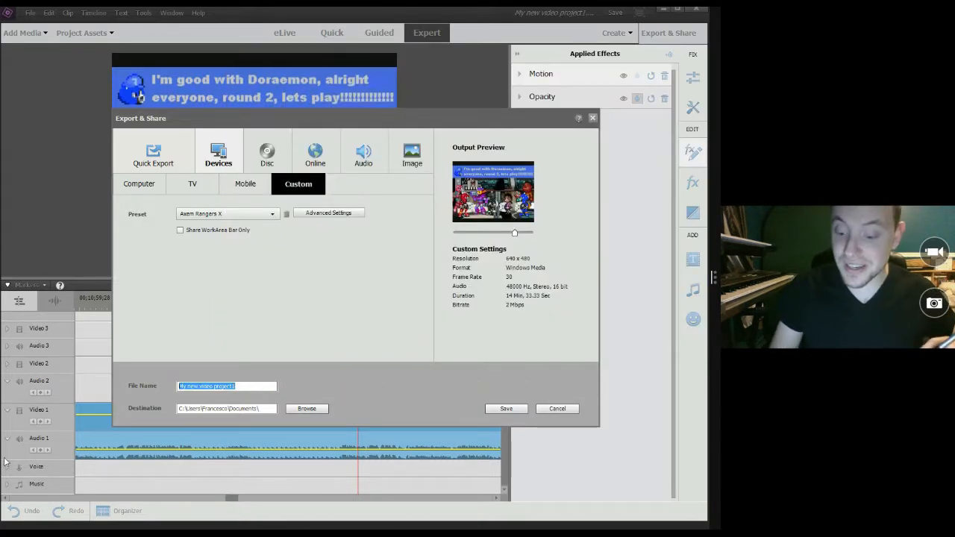
key("ctrl+v")
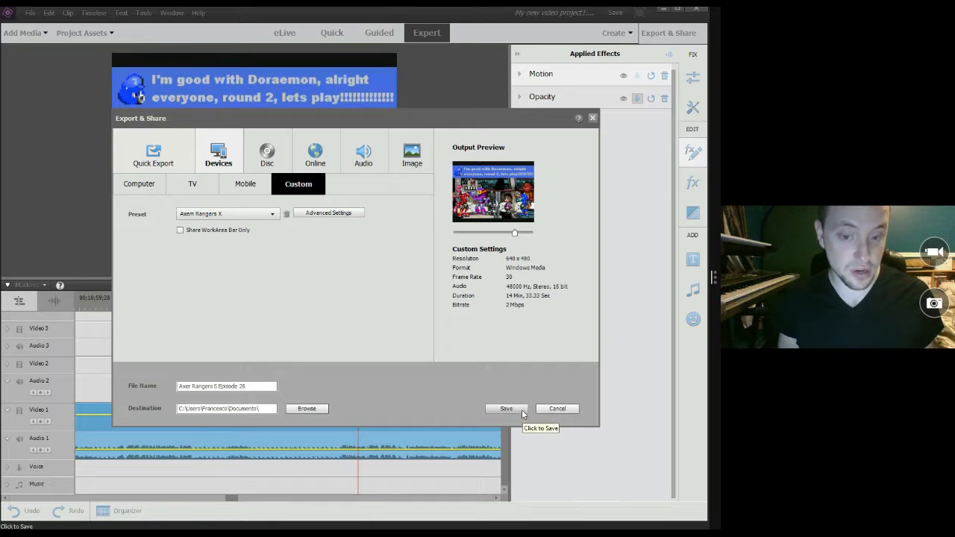
left_click(506, 409)
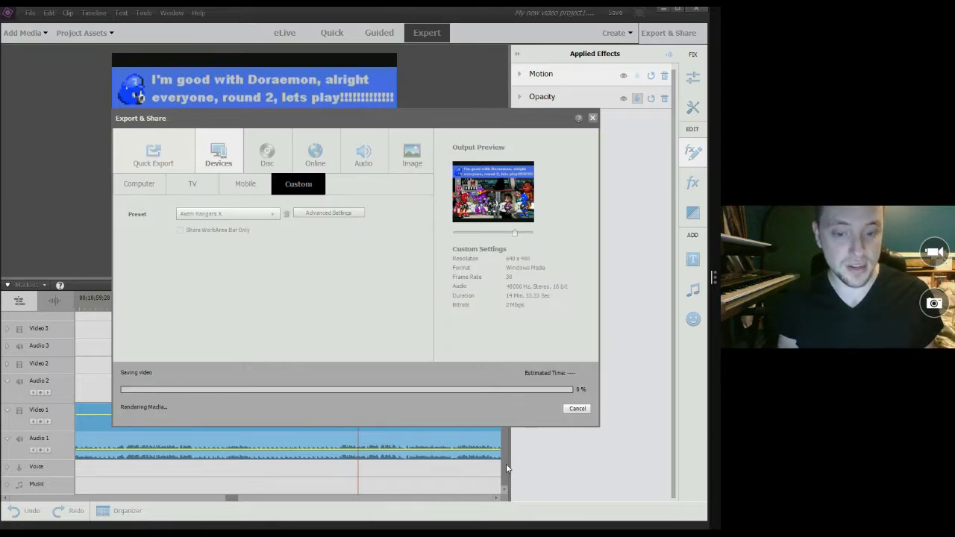